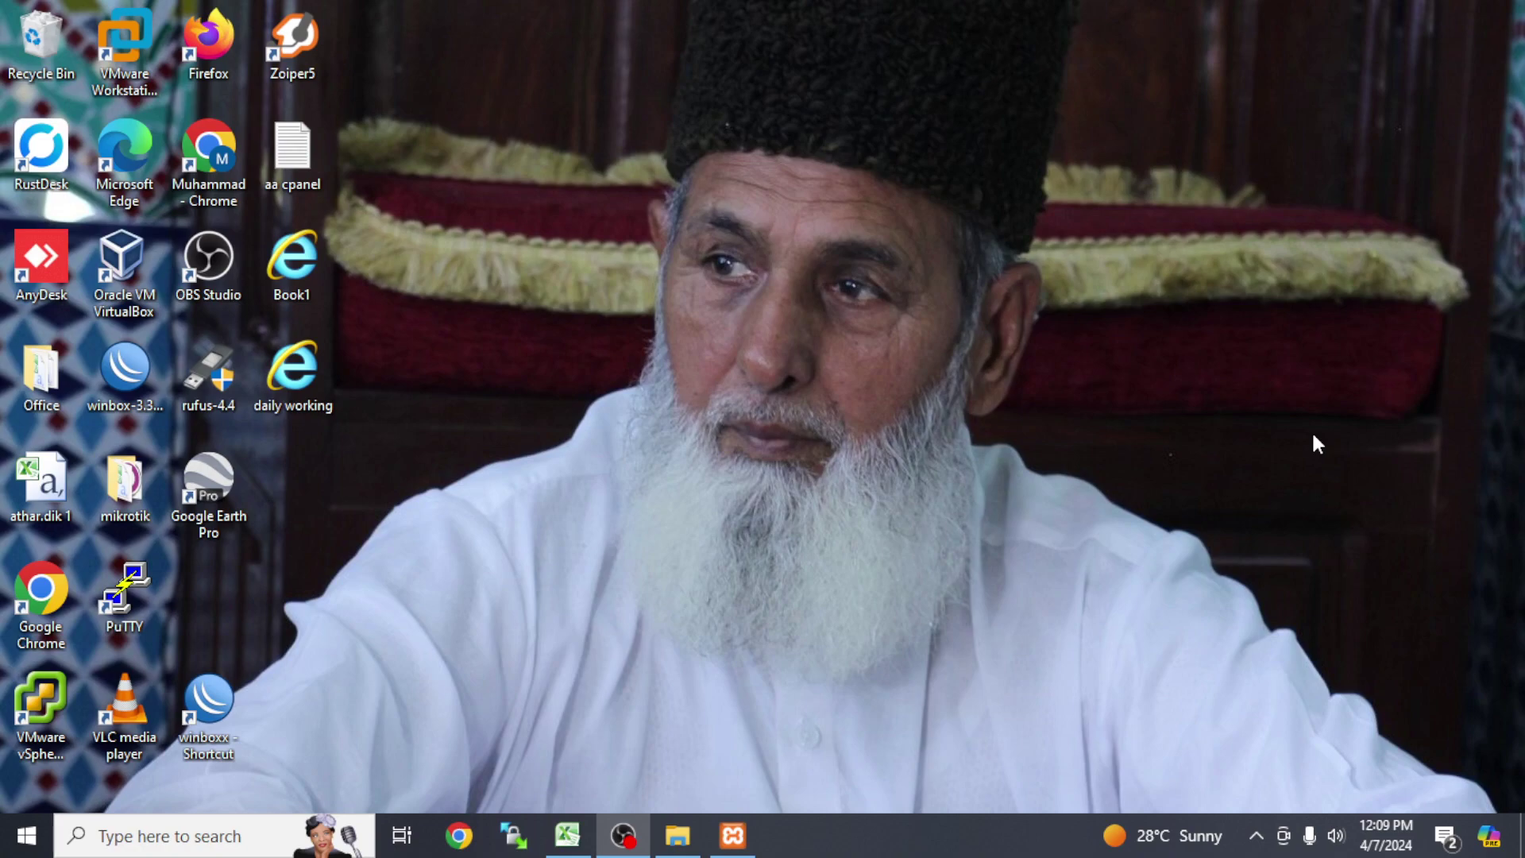
Open Google Chrome with the Person 1 profile and go to google.com.
{"action": "left_click", "coordinate": [454, 834]}
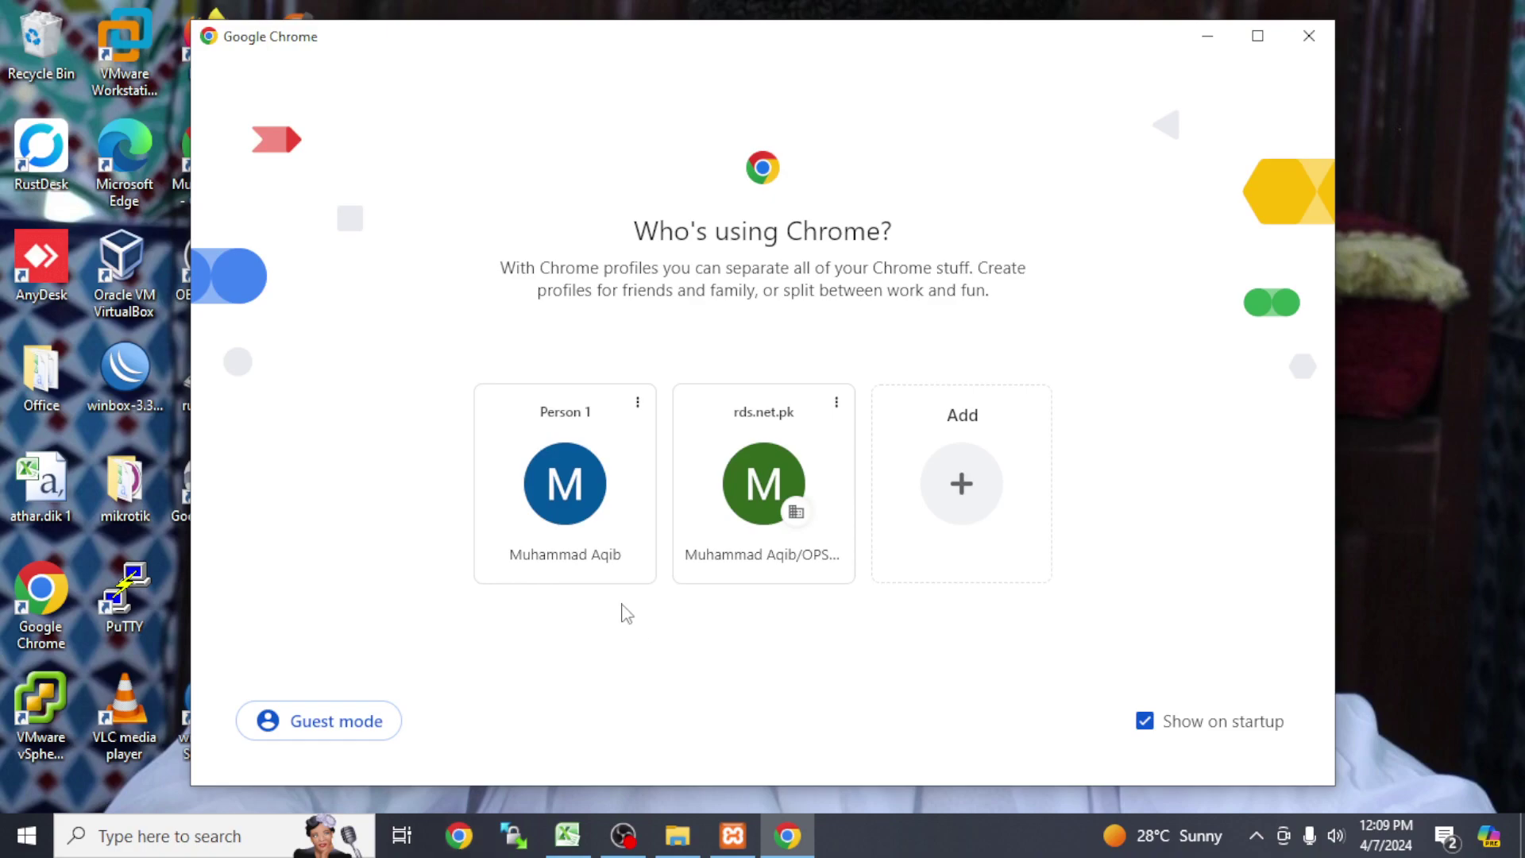
{"action": "left_click", "coordinate": [620, 496]}
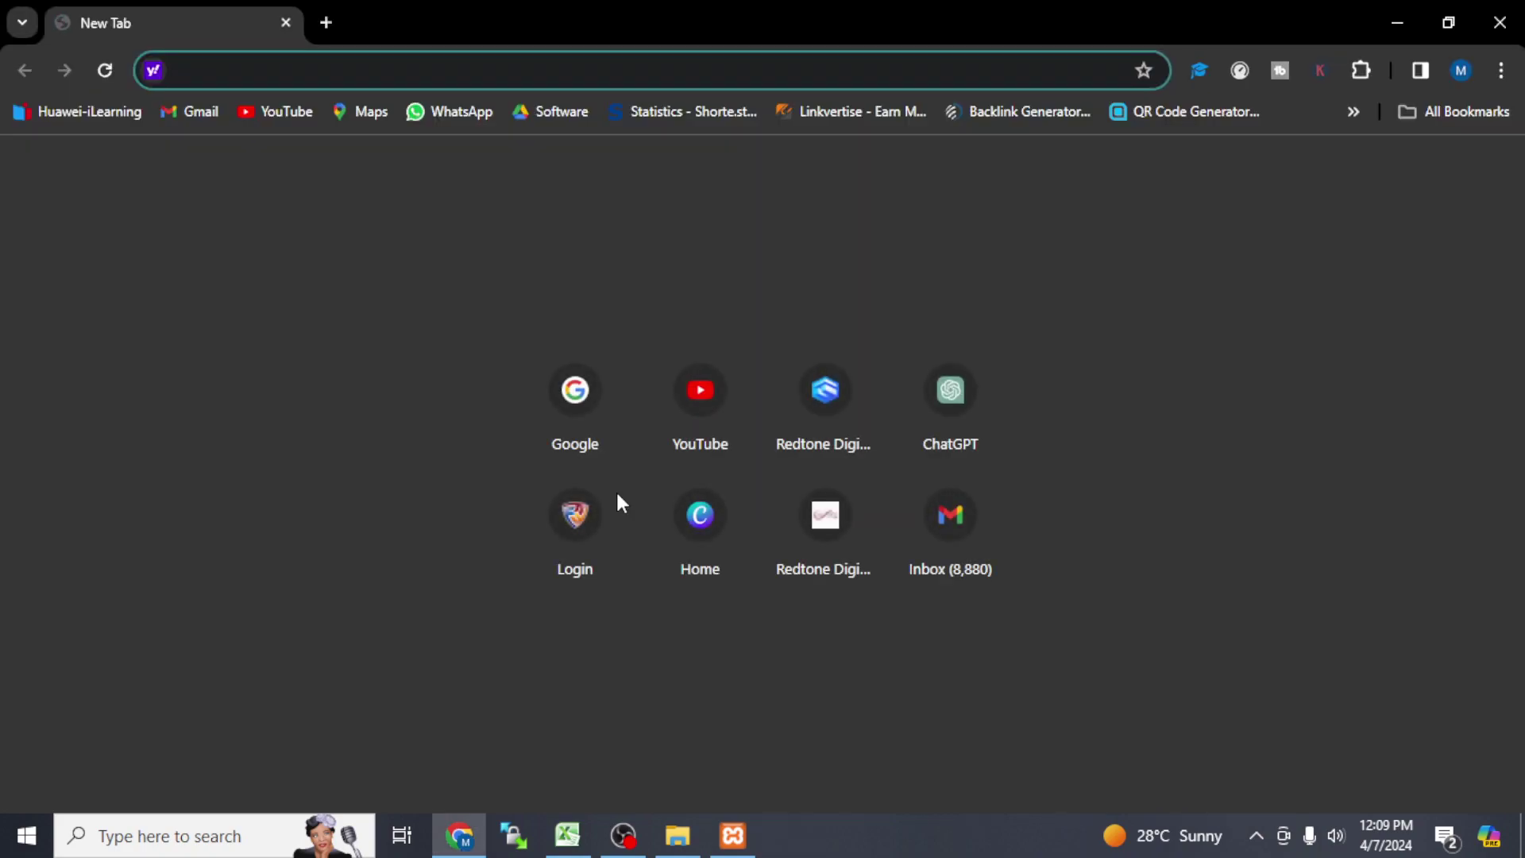
{"action": "type", "text": "g"}
{"action": "key", "text": "Return"}
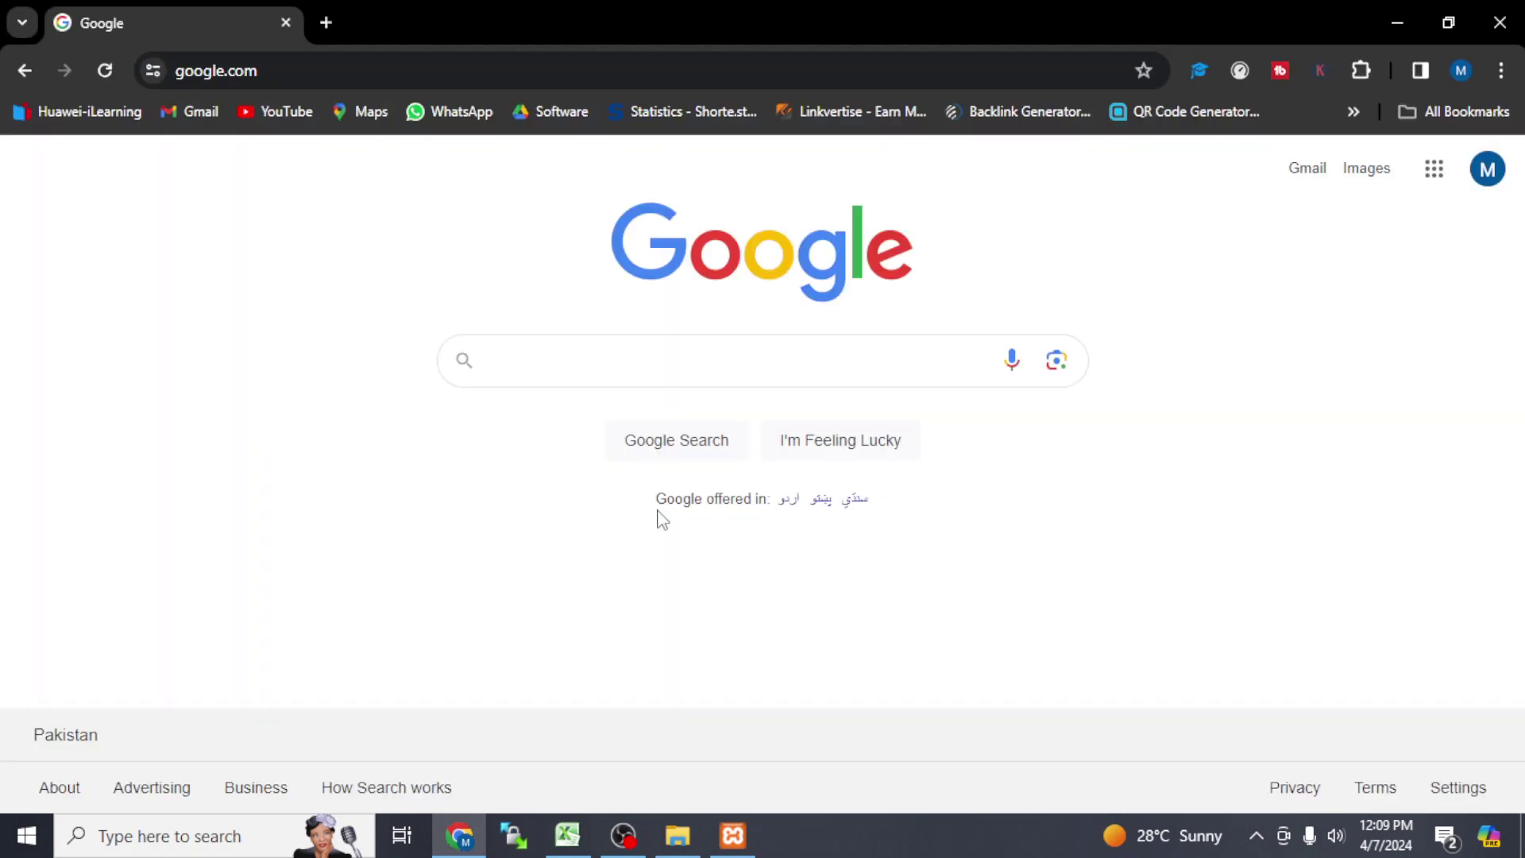
Search Google for "yak software" and open the Yak! page on the DIGICRAFT SOFTWARE site.
{"action": "left_click", "coordinate": [506, 375]}
{"action": "type", "text": "yak"}
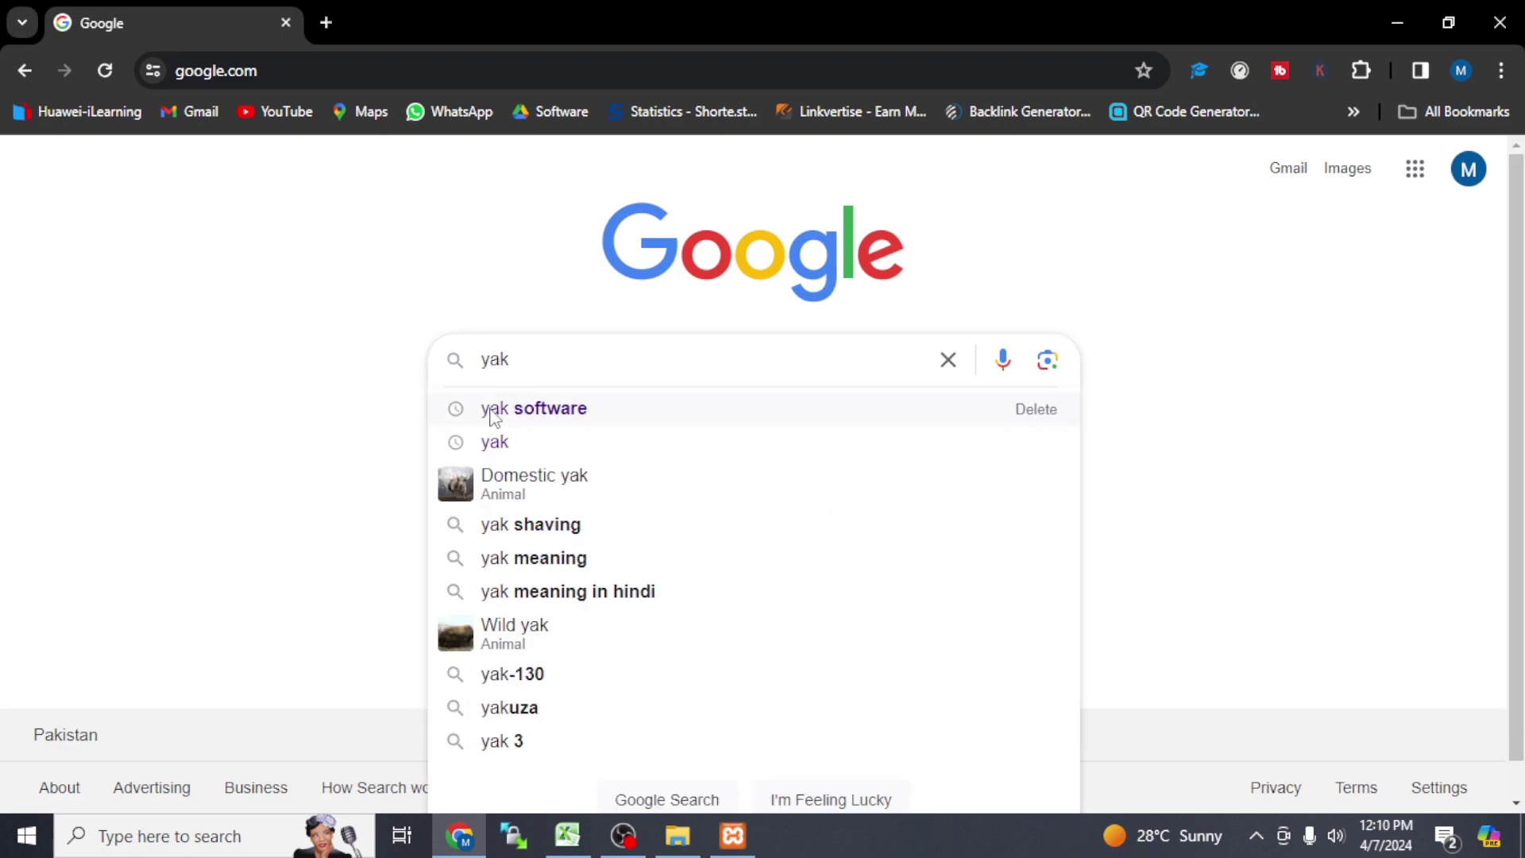
{"action": "left_click", "coordinate": [490, 416]}
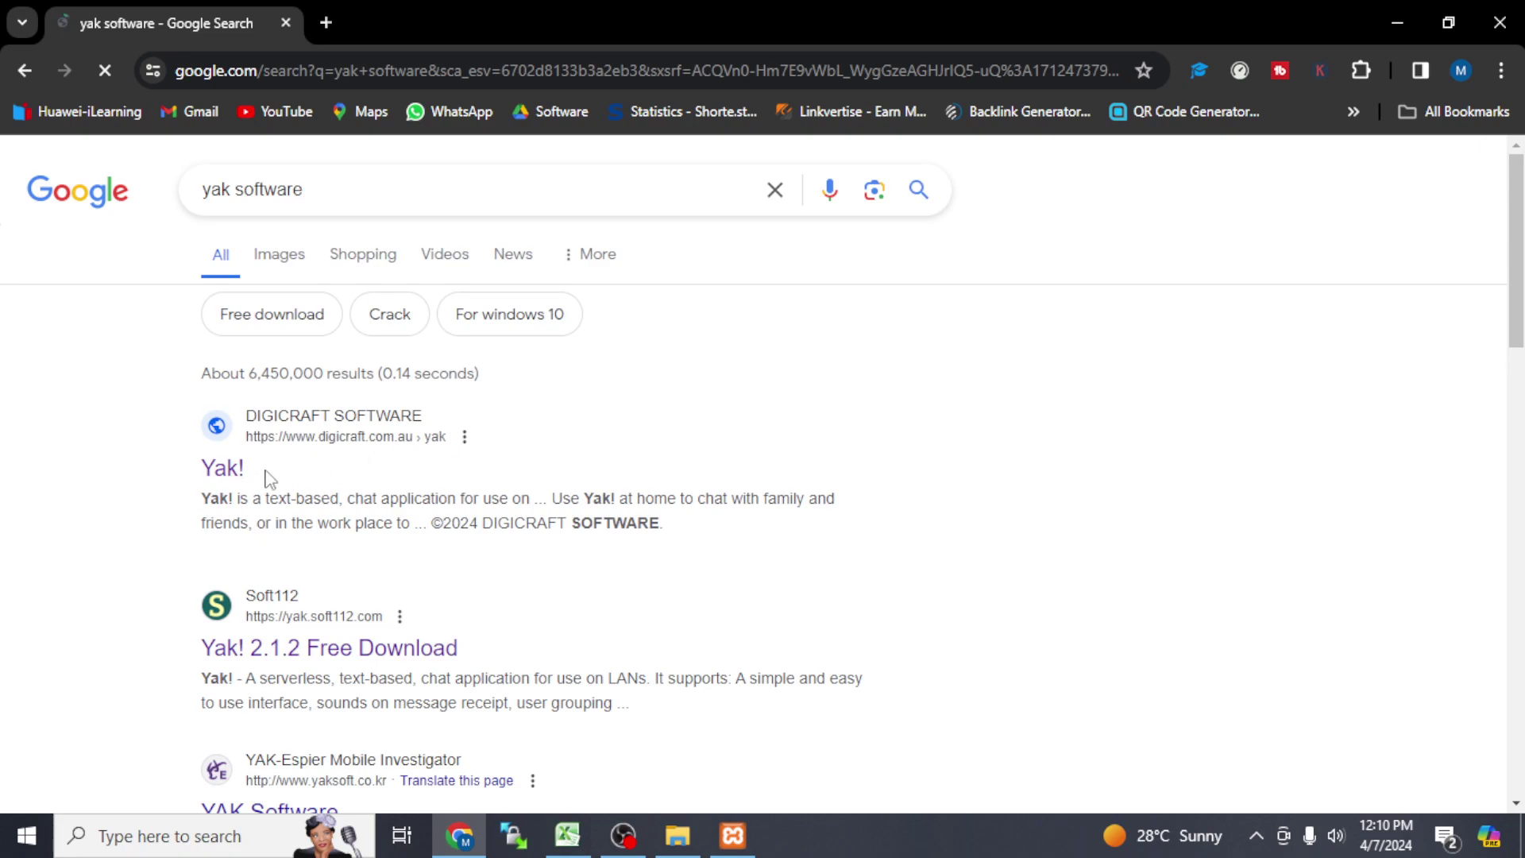
{"action": "left_click", "coordinate": [223, 469]}
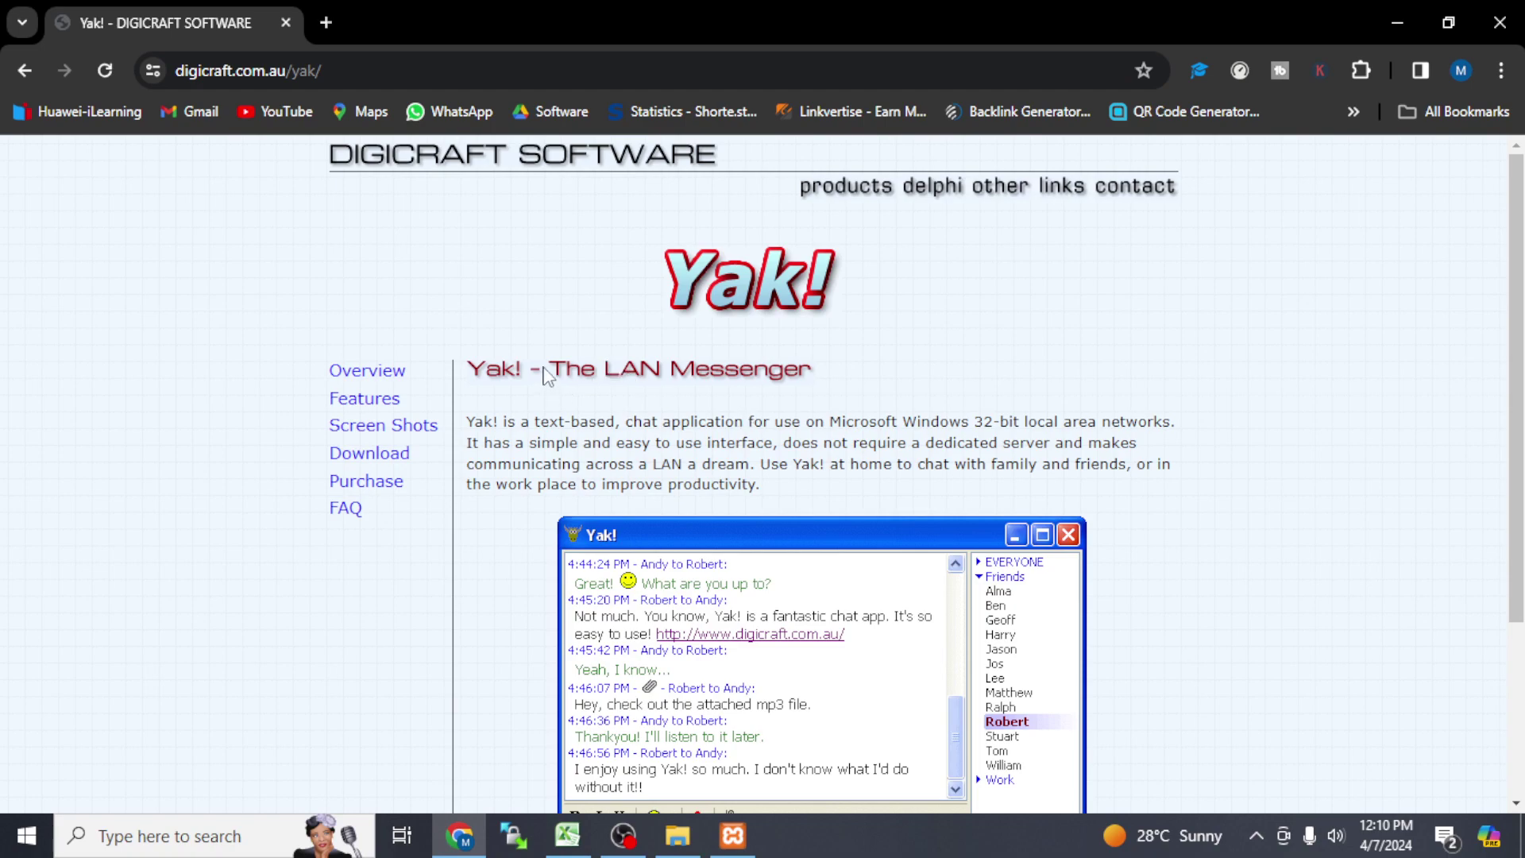
Download the Yak! installer from Site #1 on the product's Download page and run YakSetup.exe.
{"action": "left_click_drag", "start_coordinate": [556, 371], "coordinate": [724, 367]}
{"action": "scroll", "coordinate": [763, 477], "scroll_direction": "down", "scroll_amount": 2}
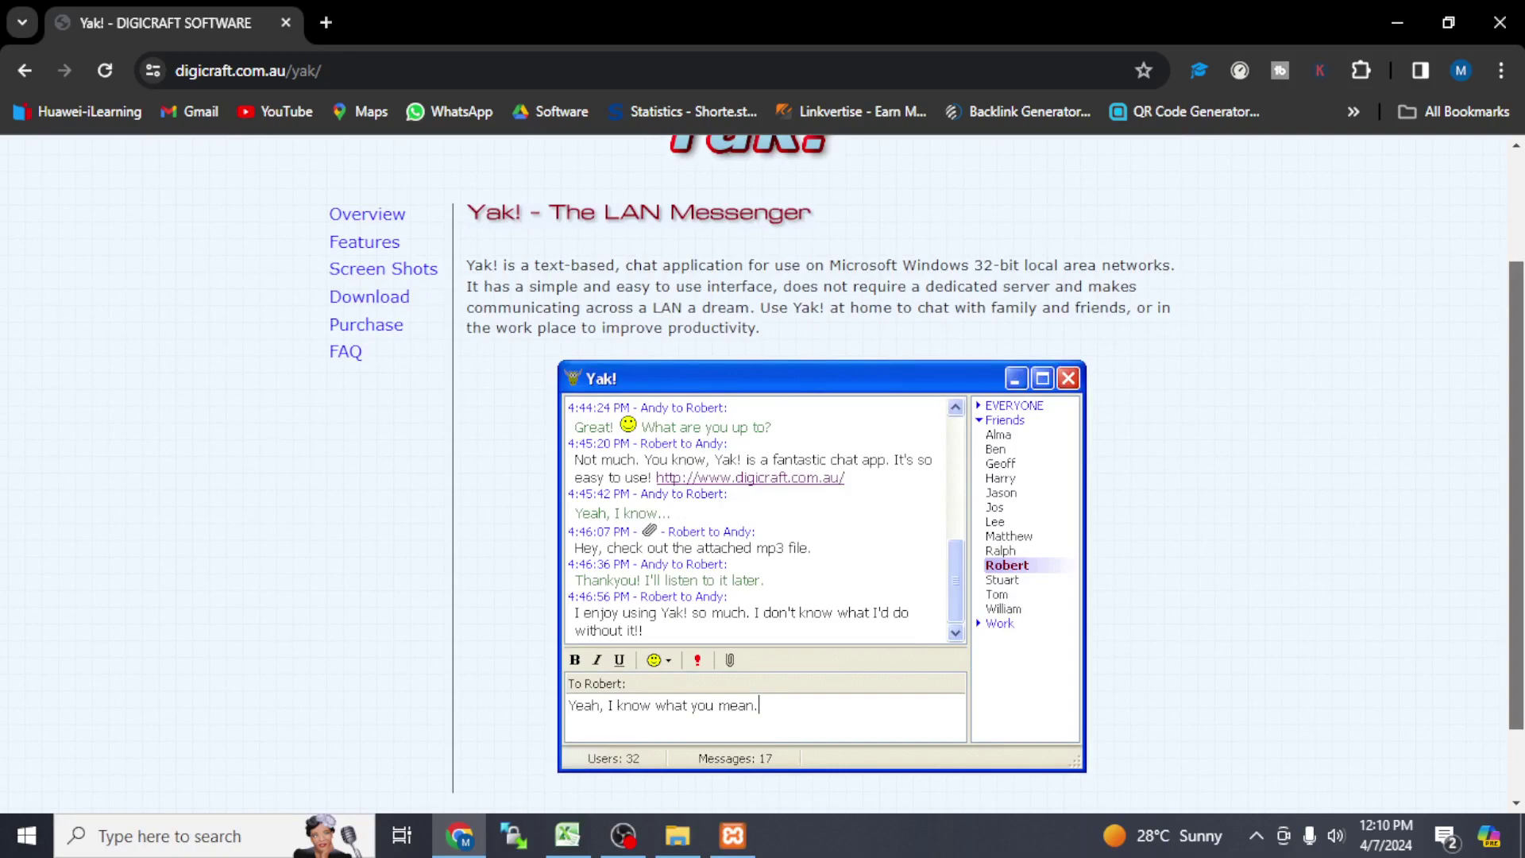
{"action": "scroll", "coordinate": [1232, 384], "scroll_direction": "up", "scroll_amount": 2}
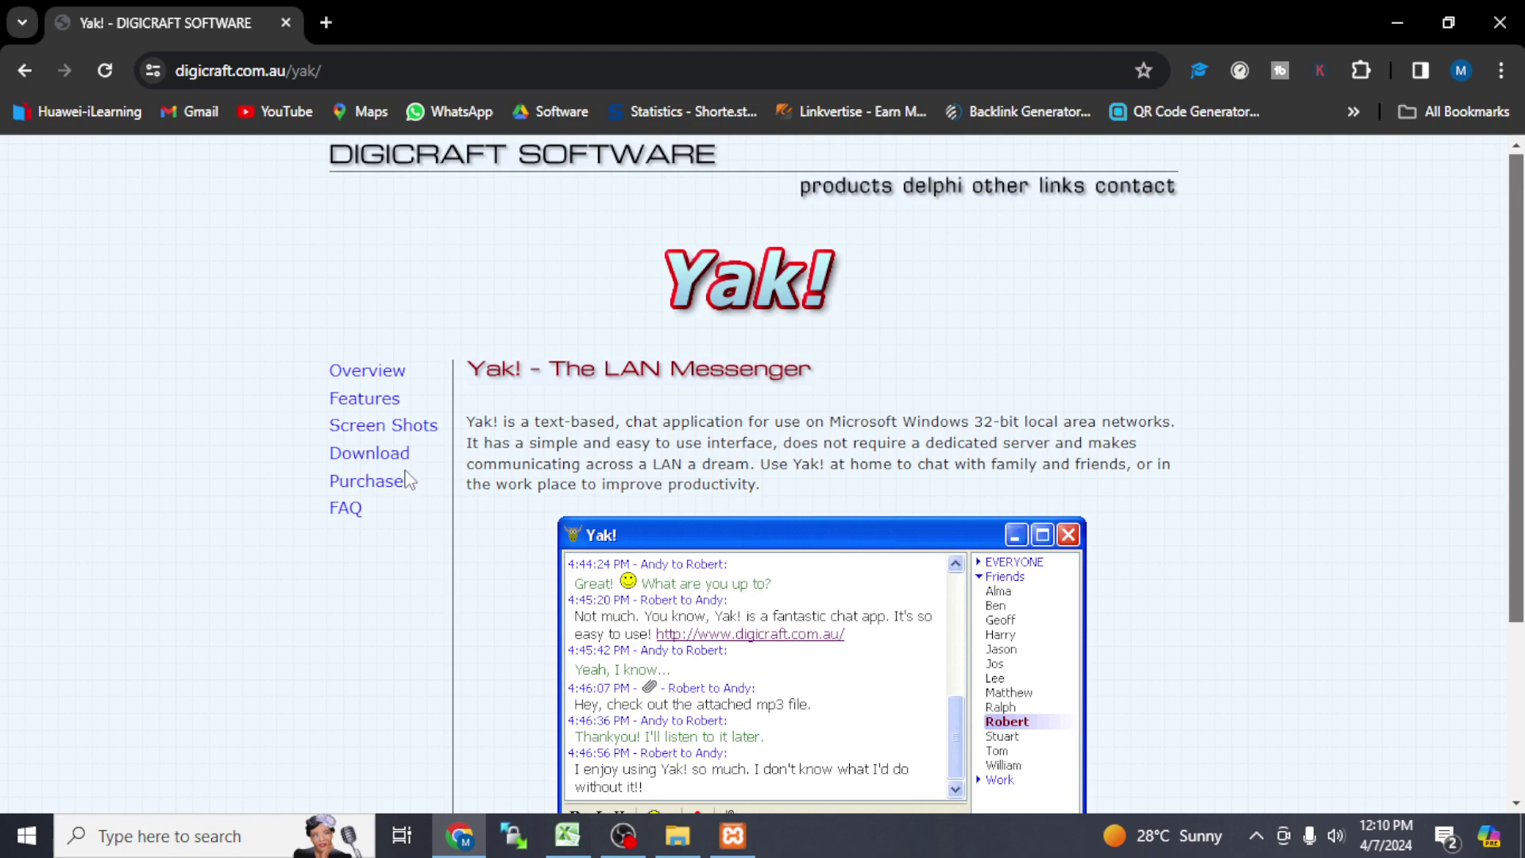
{"action": "left_click", "coordinate": [379, 460]}
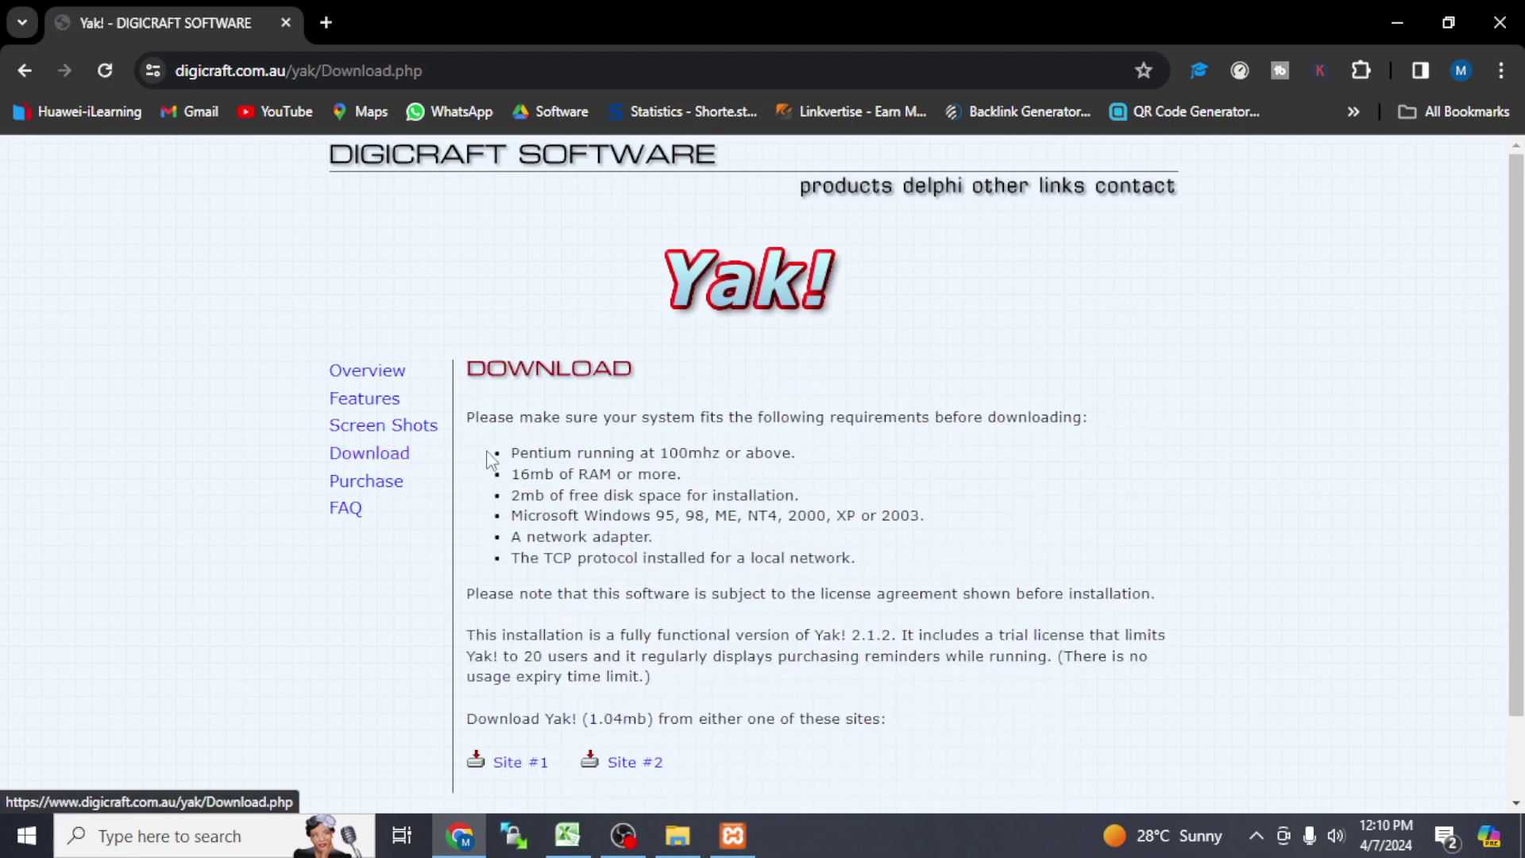
{"action": "scroll", "coordinate": [755, 477], "scroll_direction": "down", "scroll_amount": 1}
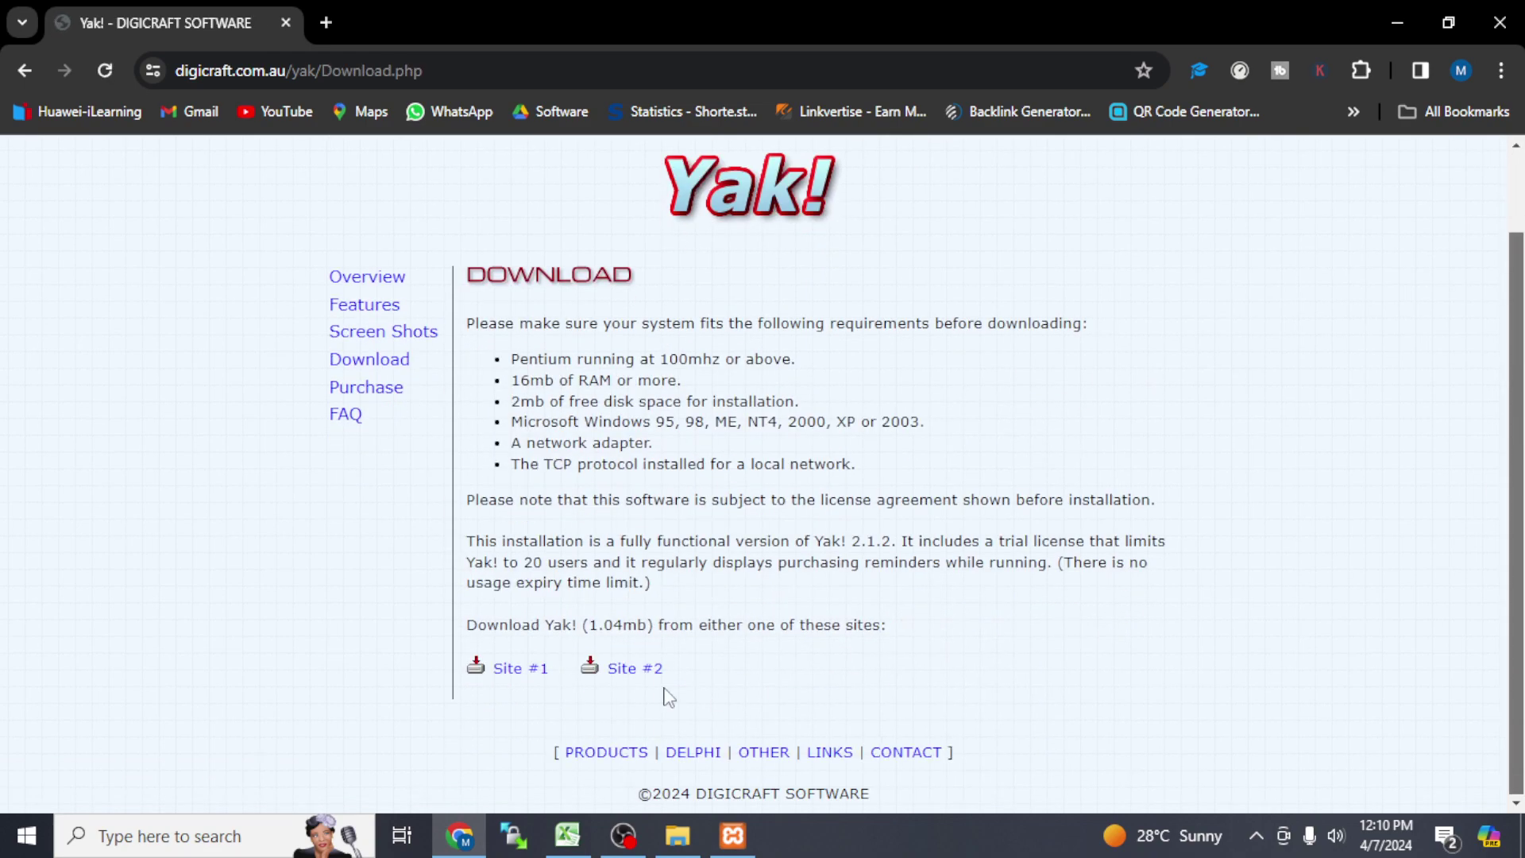
{"action": "left_click", "coordinate": [543, 671]}
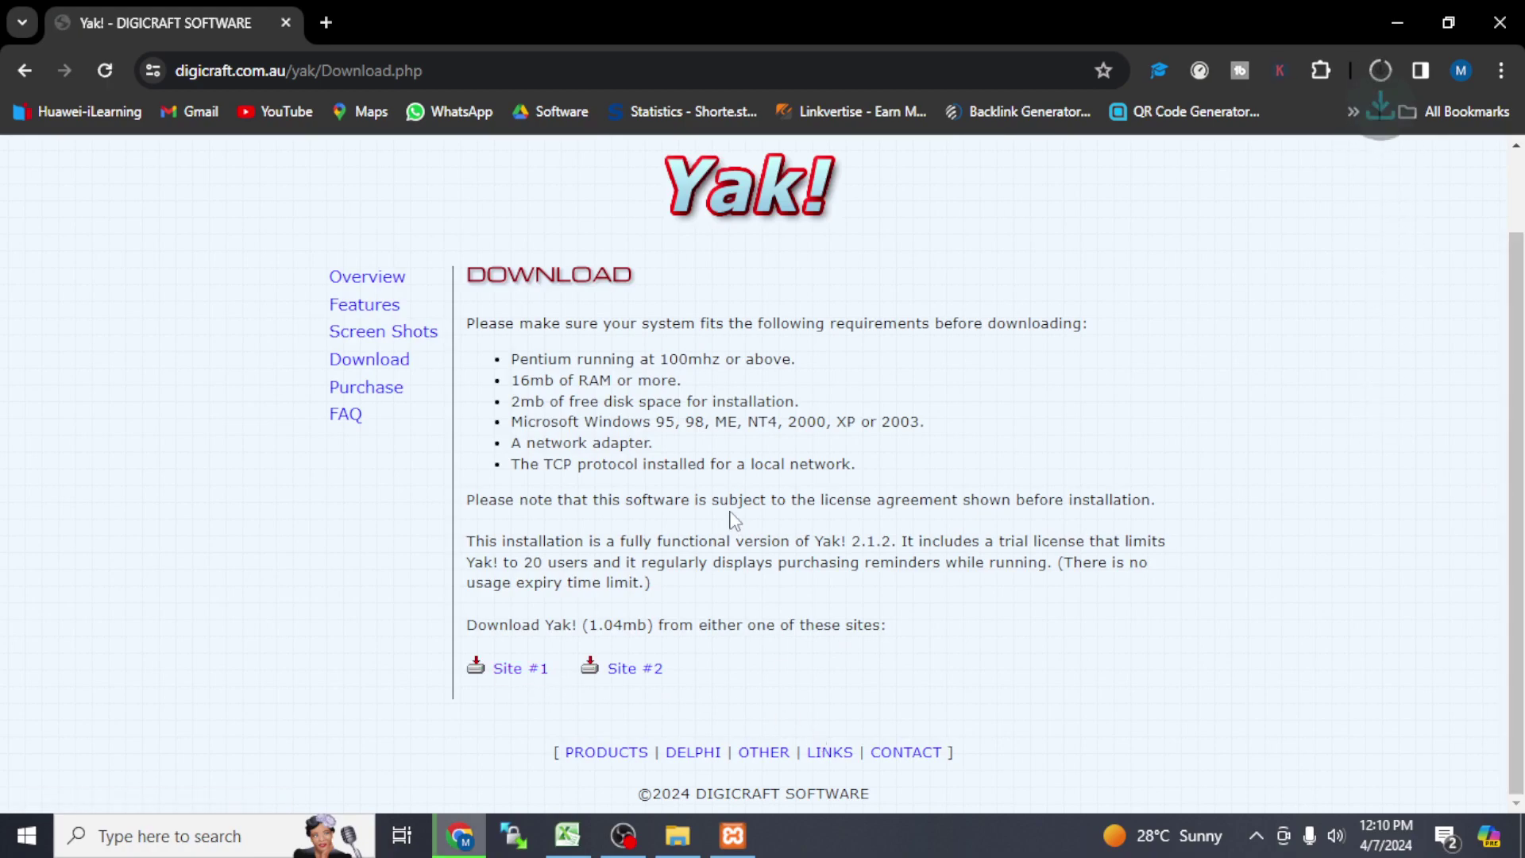
{"action": "left_click", "coordinate": [1378, 73]}
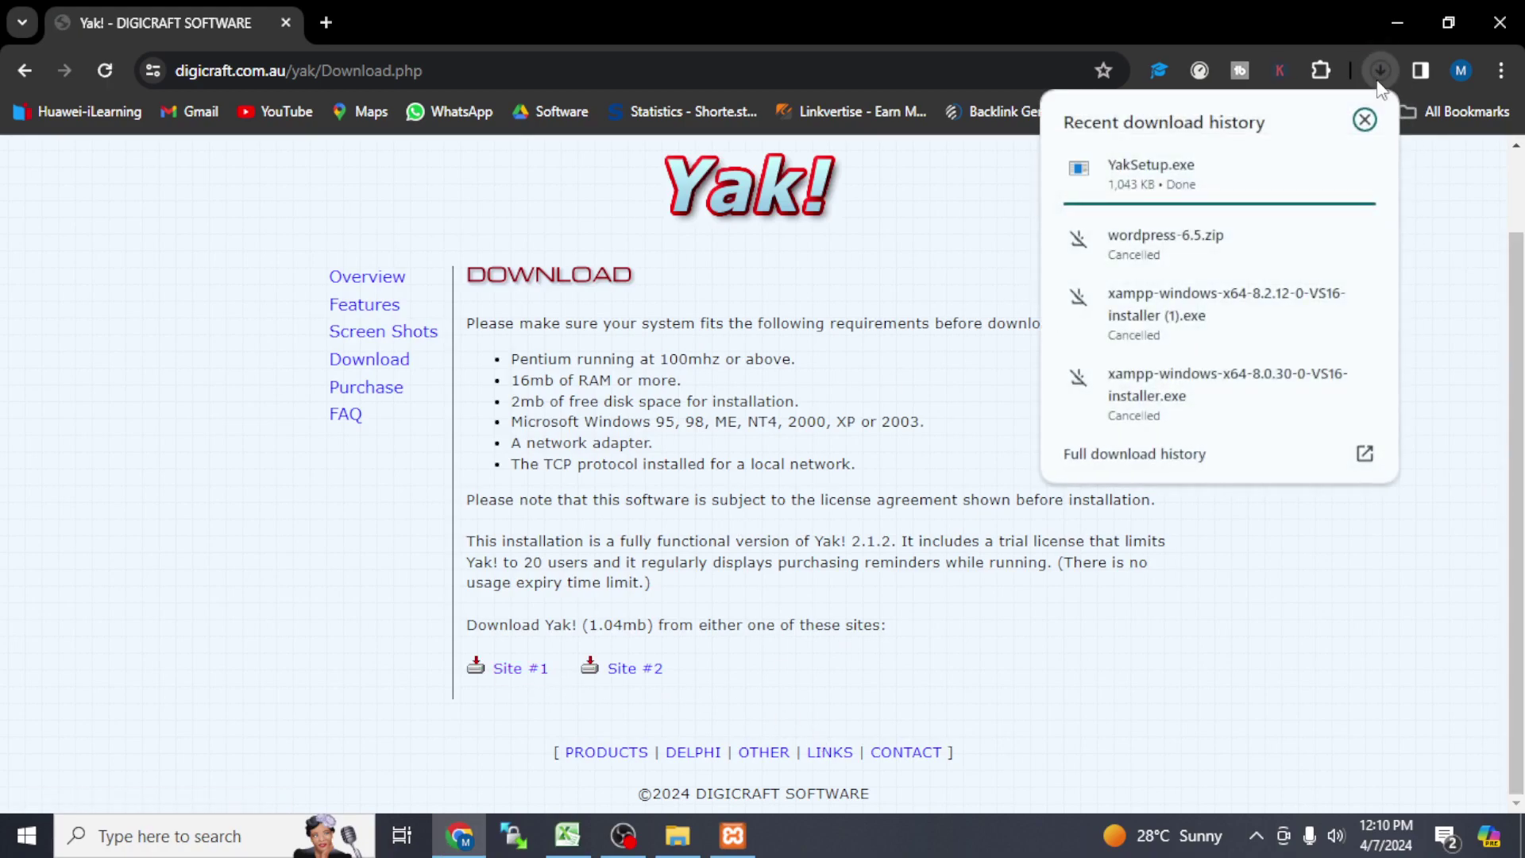
{"action": "left_click", "coordinate": [1185, 191]}
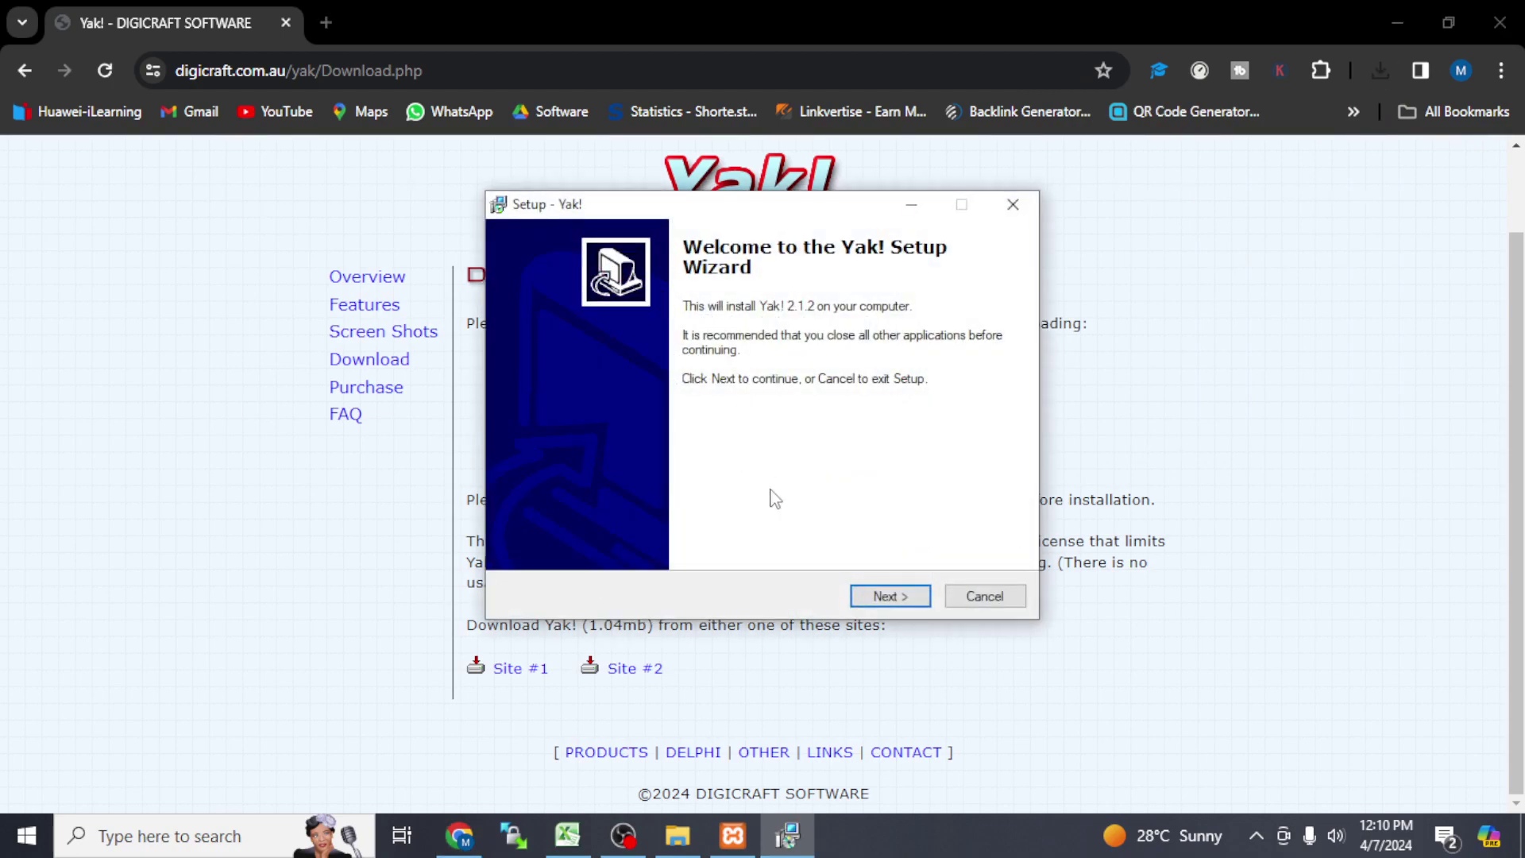
Minimize the setup wizard and review the system requirements and trial user limit on the Yak! Download page.
{"action": "left_click", "coordinate": [911, 204]}
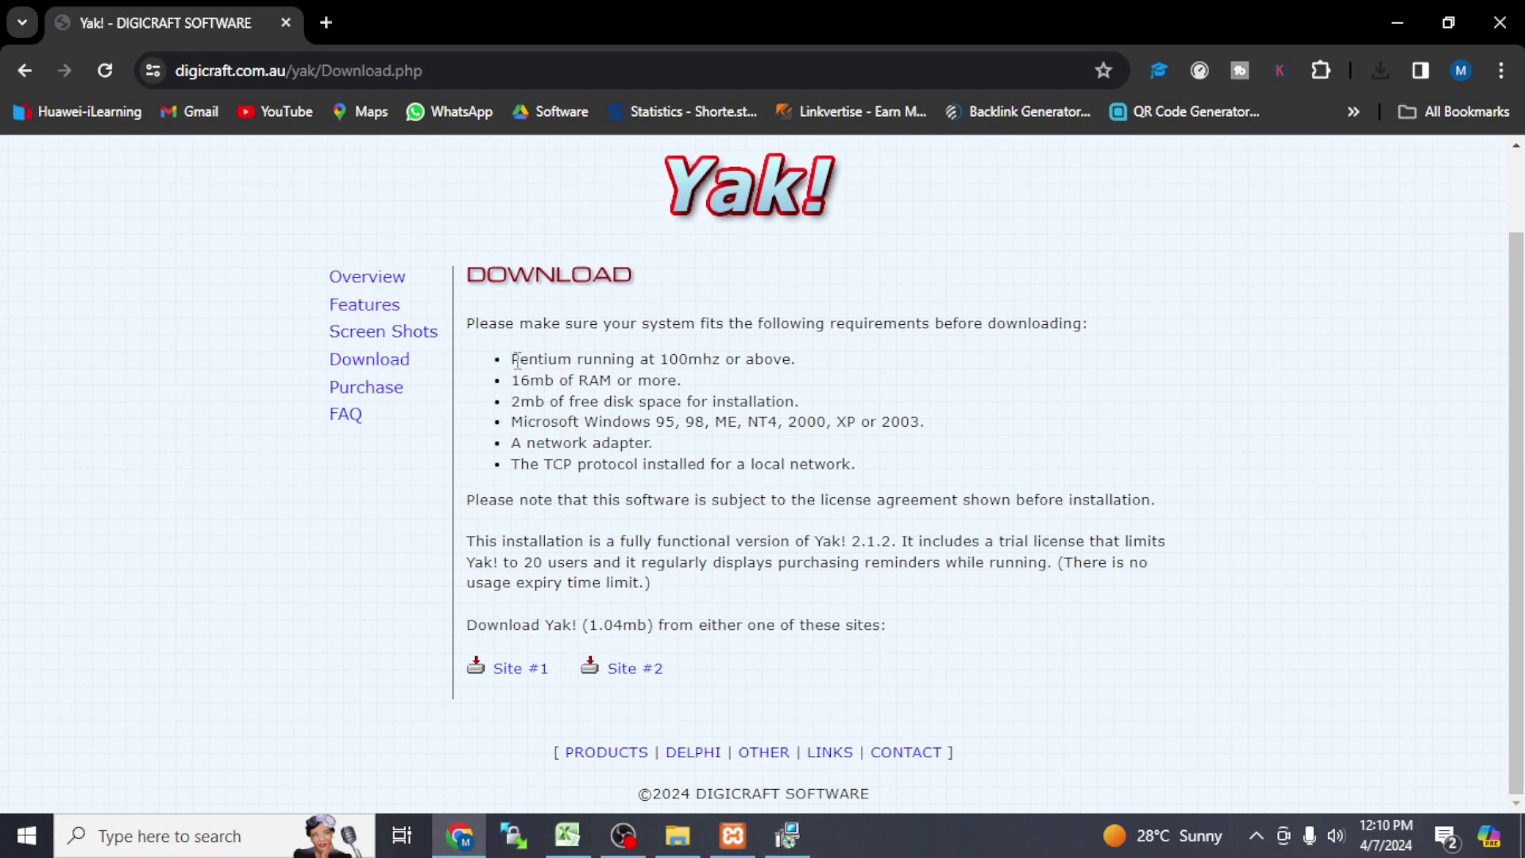
{"action": "left_click_drag", "start_coordinate": [515, 360], "coordinate": [709, 363]}
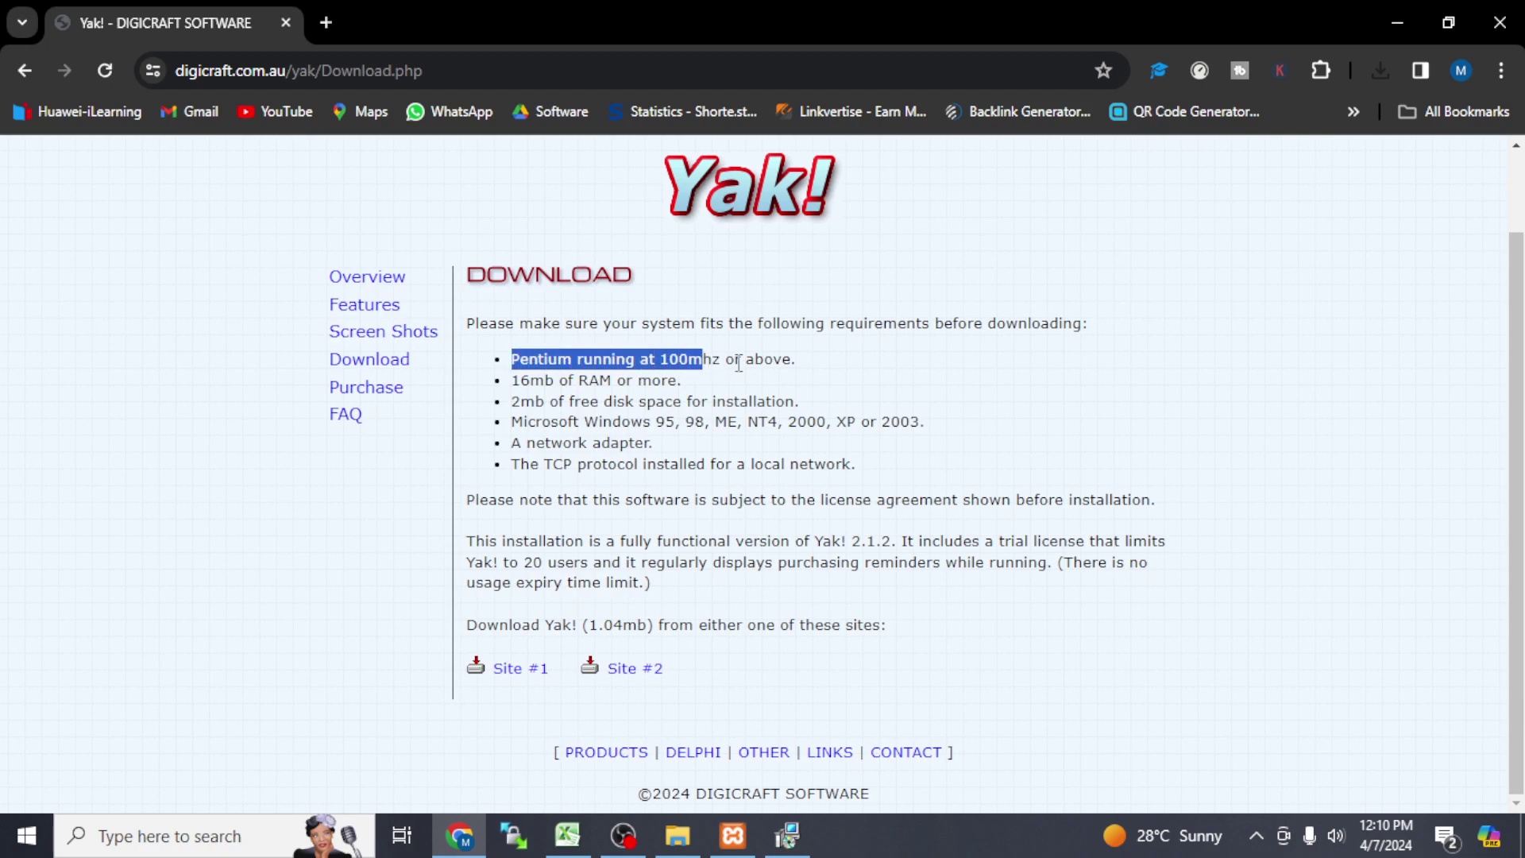
{"action": "left_click", "coordinate": [739, 362]}
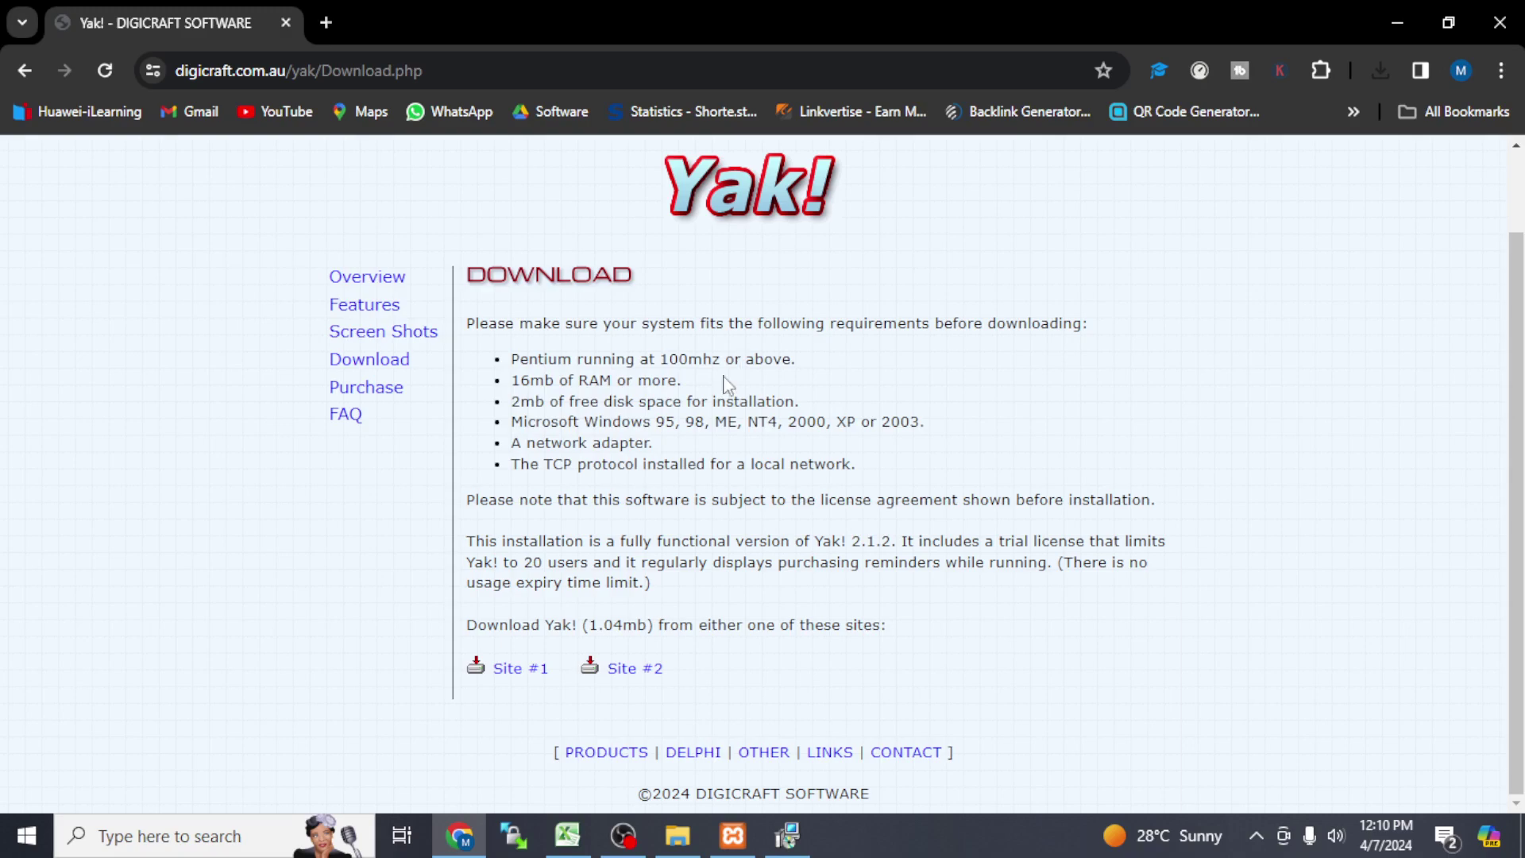
{"action": "left_click_drag", "start_coordinate": [511, 380], "coordinate": [820, 405]}
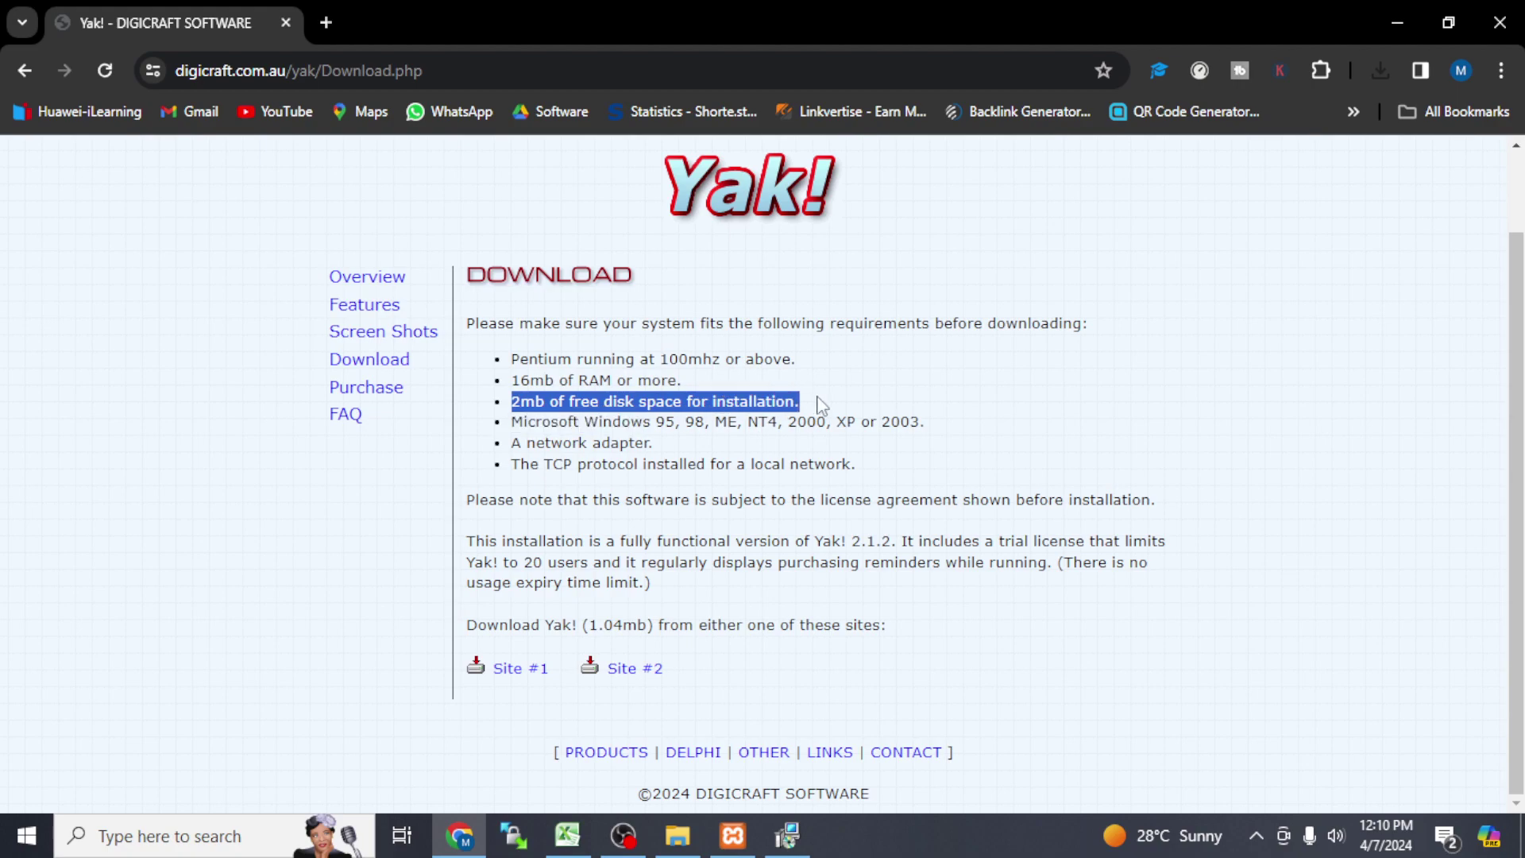
{"action": "left_click_drag", "start_coordinate": [526, 442], "coordinate": [921, 421]}
{"action": "left_click", "coordinate": [671, 422]}
{"action": "left_click", "coordinate": [884, 422]}
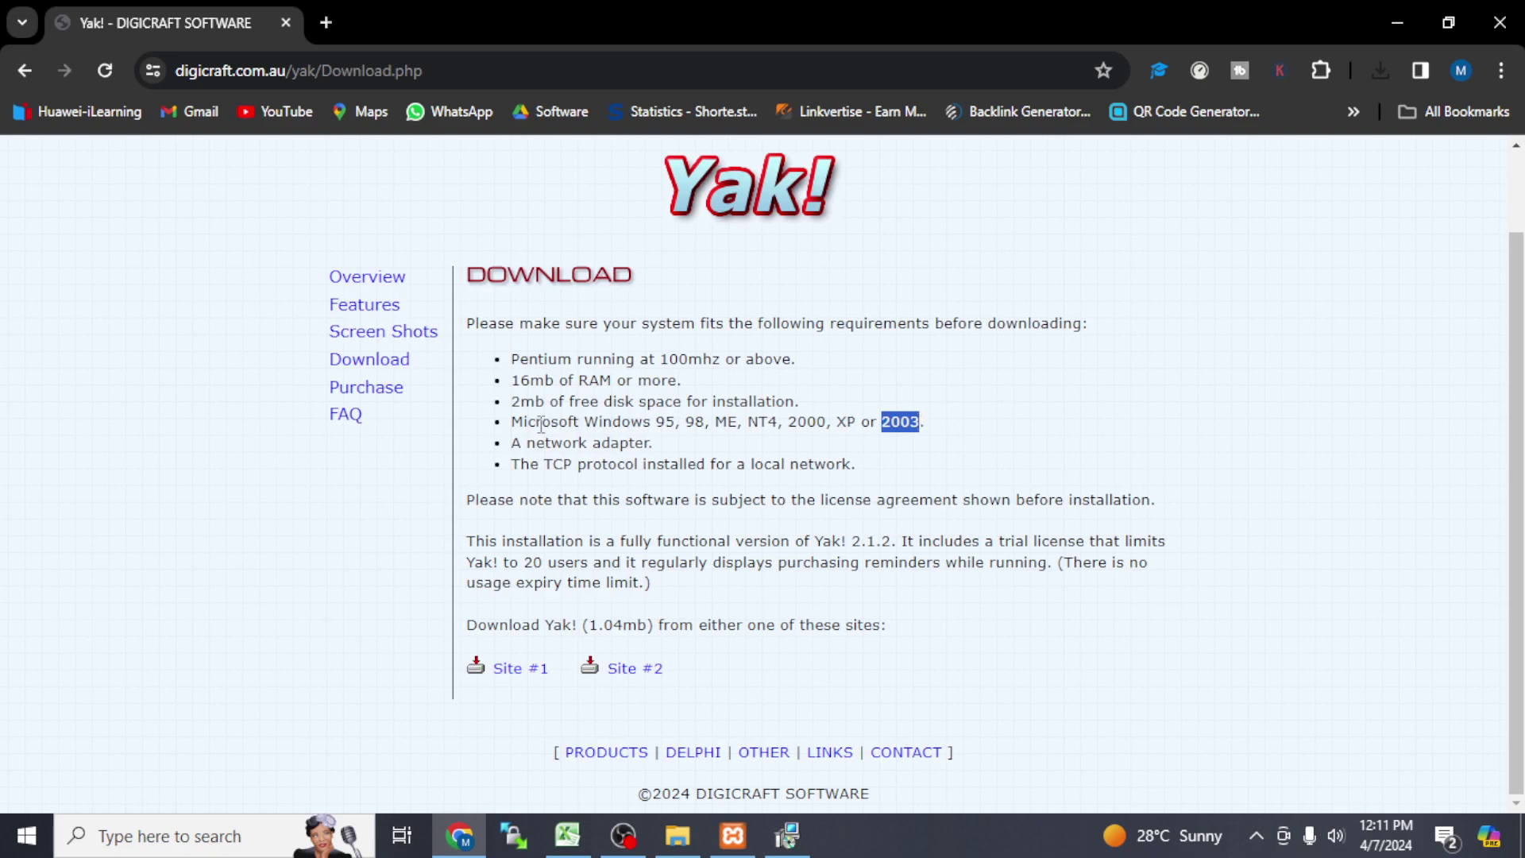
{"action": "left_click_drag", "start_coordinate": [535, 443], "coordinate": [656, 445]}
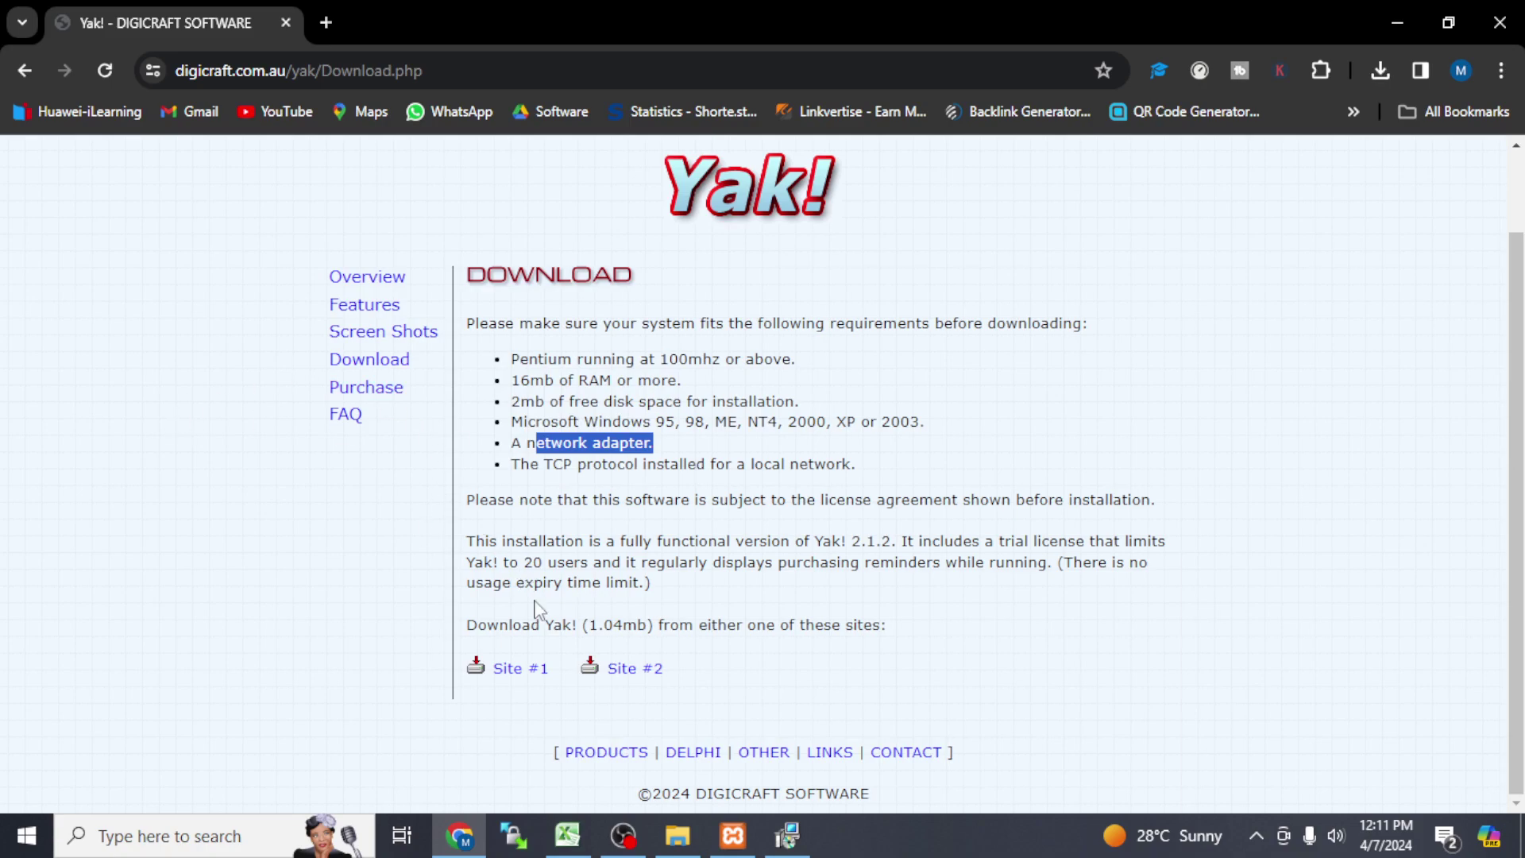
{"action": "left_click_drag", "start_coordinate": [524, 562], "coordinate": [656, 562]}
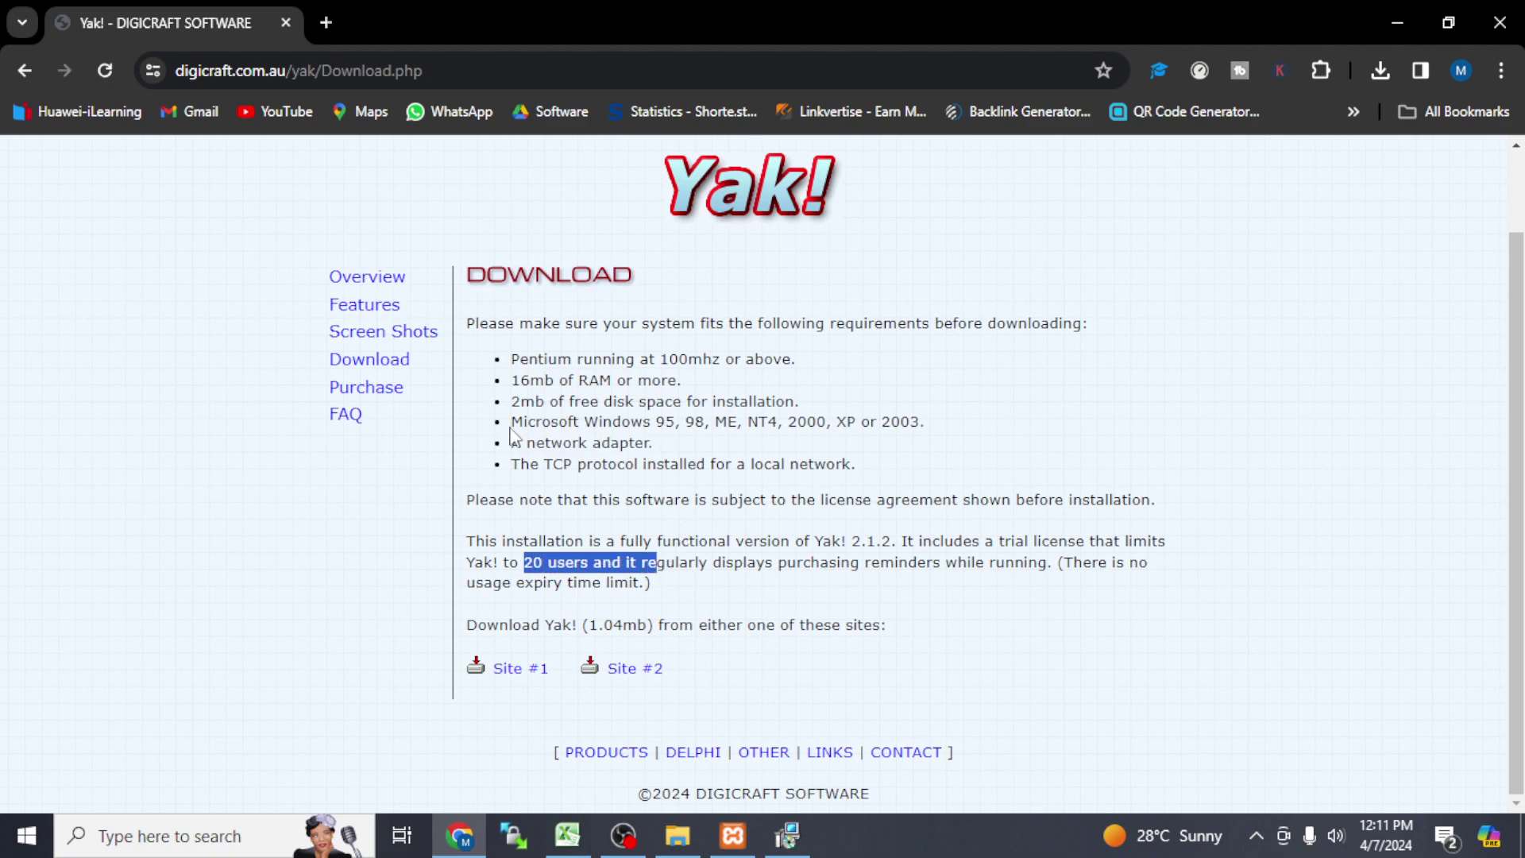
Examine the Yak! Purchase page, including the per-user license prices and the license order form.
{"action": "left_click", "coordinate": [351, 397]}
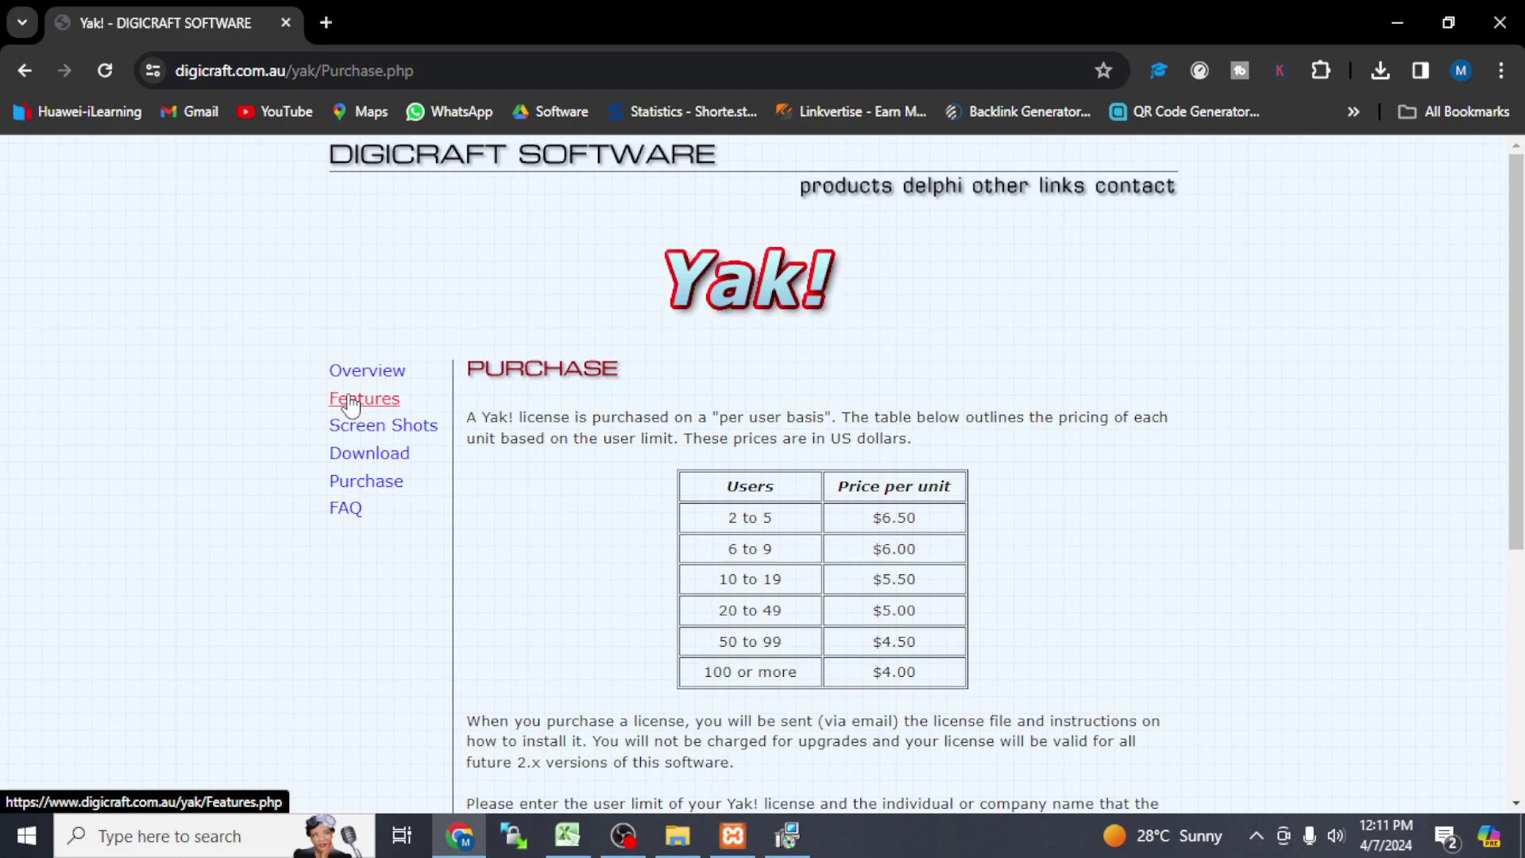
{"action": "scroll", "coordinate": [1206, 345], "scroll_direction": "down", "scroll_amount": 2}
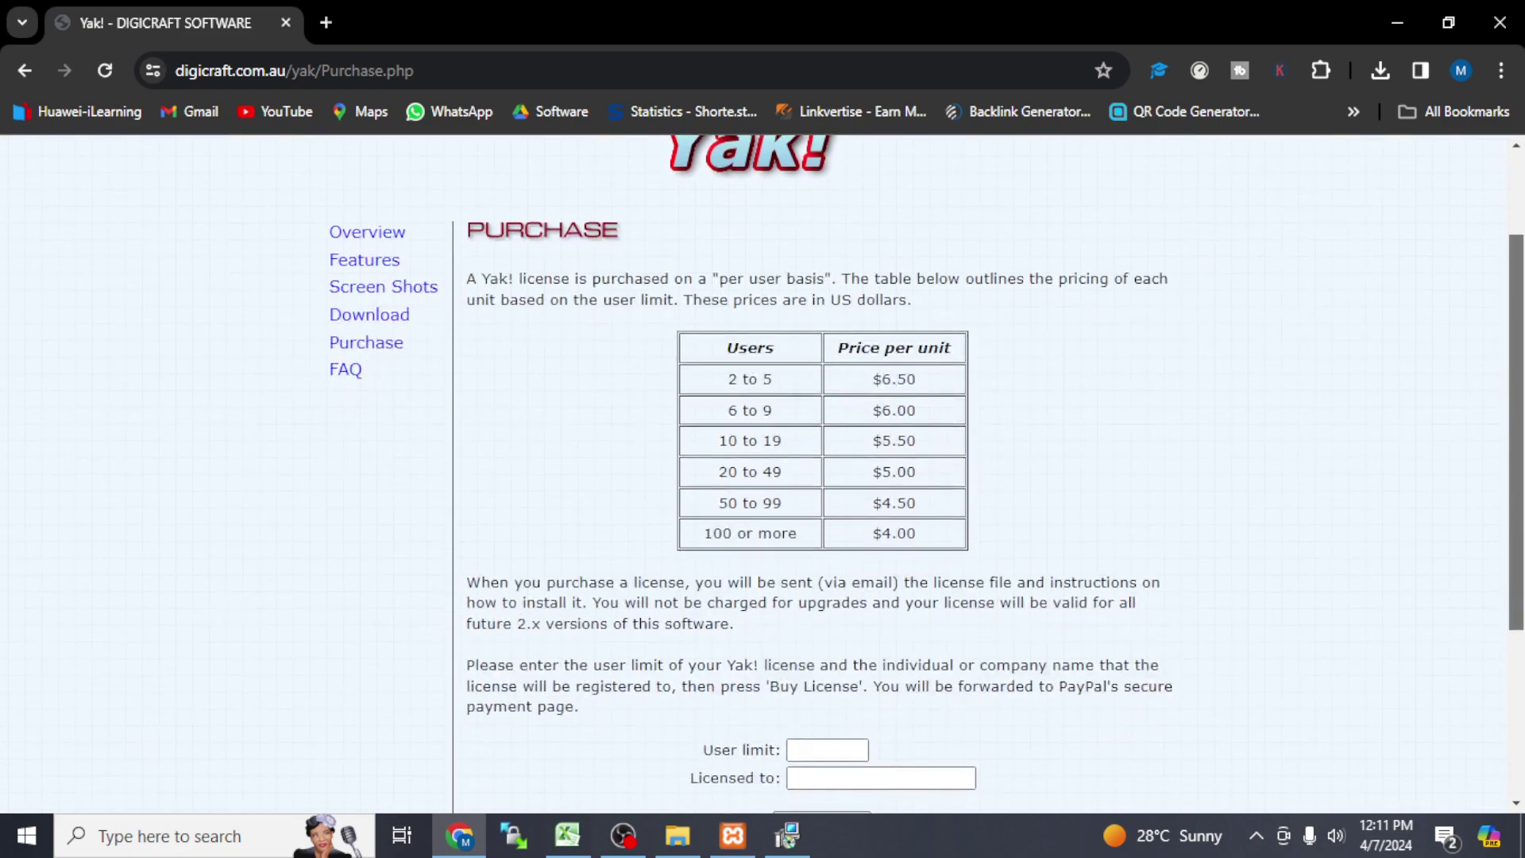
{"action": "scroll", "coordinate": [840, 273], "scroll_direction": "down", "scroll_amount": 1}
{"action": "scroll", "coordinate": [840, 272], "scroll_direction": "up", "scroll_amount": 2}
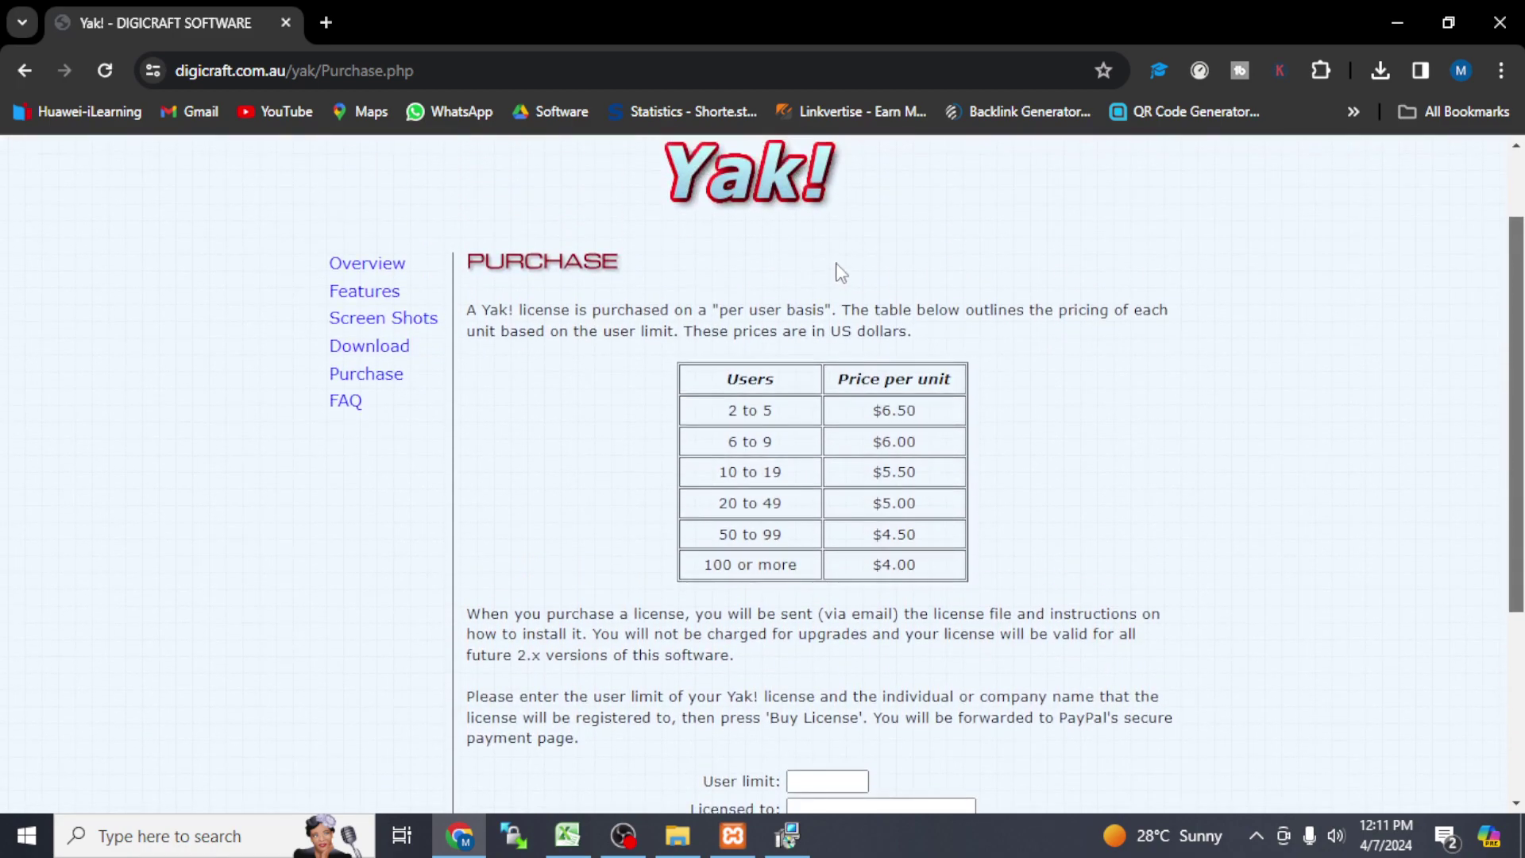
{"action": "left_click_drag", "start_coordinate": [725, 409], "coordinate": [936, 413]}
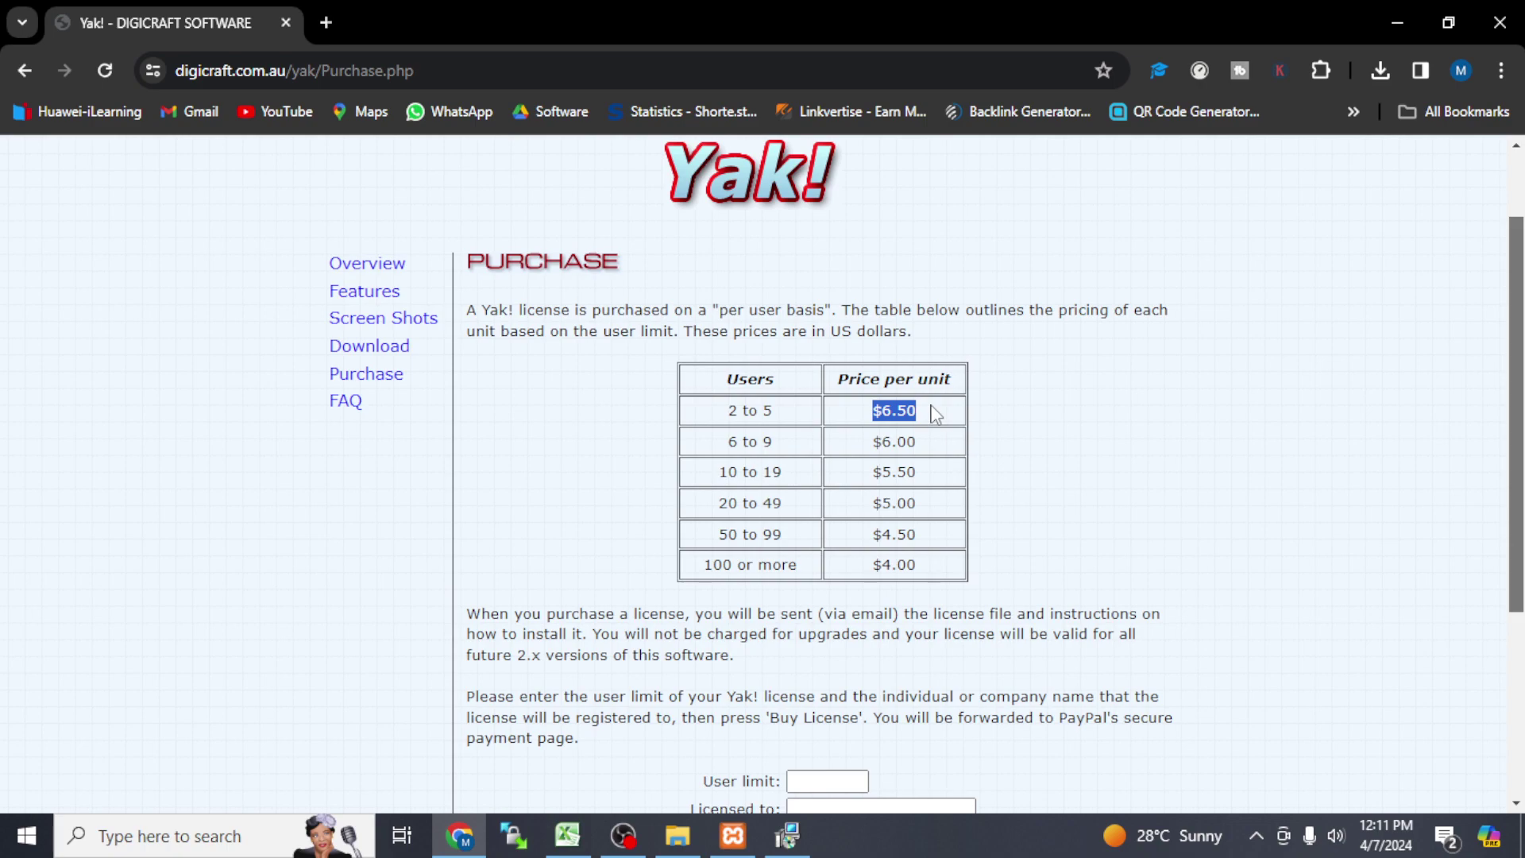
{"action": "left_click_drag", "start_coordinate": [704, 564], "coordinate": [931, 565]}
{"action": "left_click", "coordinate": [961, 562]}
{"action": "scroll", "coordinate": [961, 563], "scroll_direction": "down", "scroll_amount": 3}
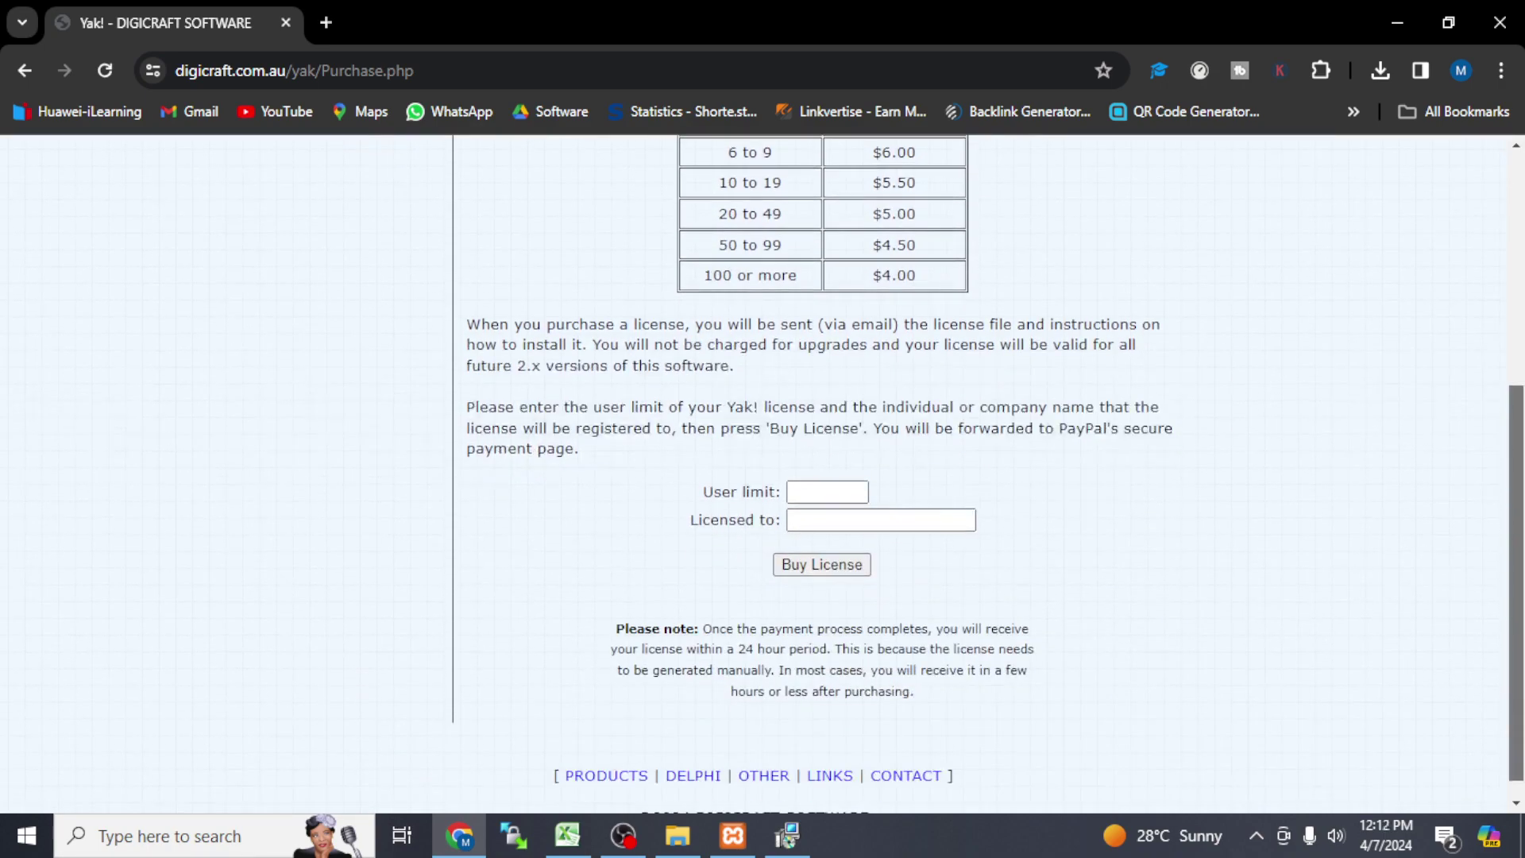
{"action": "scroll", "coordinate": [560, 373], "scroll_direction": "up", "scroll_amount": 4}
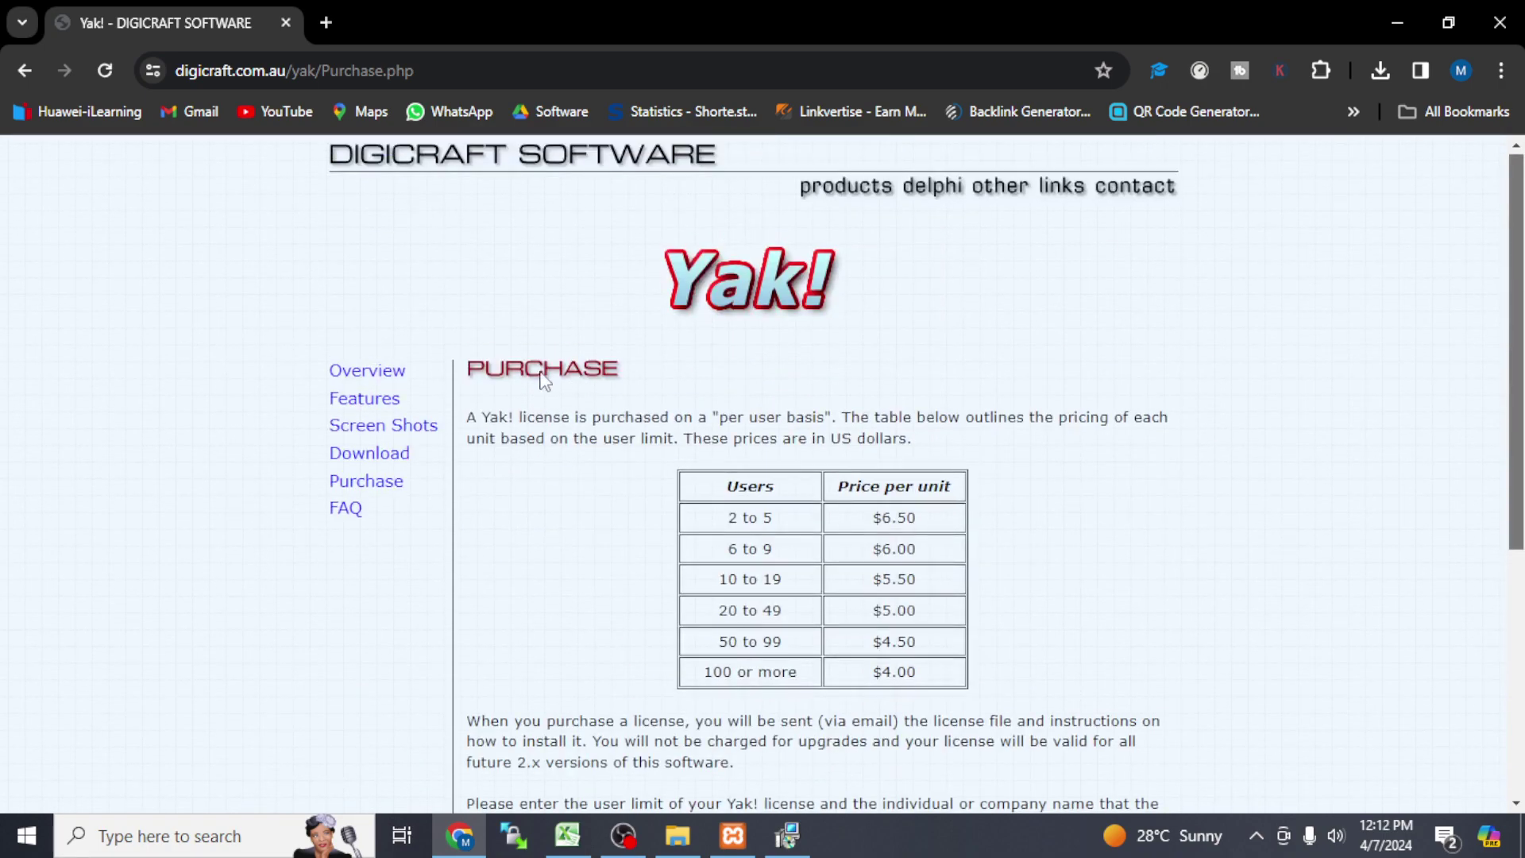
Return to the Download page, restore the minimized Yak! setup wizard and accept its license agreement.
{"action": "left_click", "coordinate": [355, 462]}
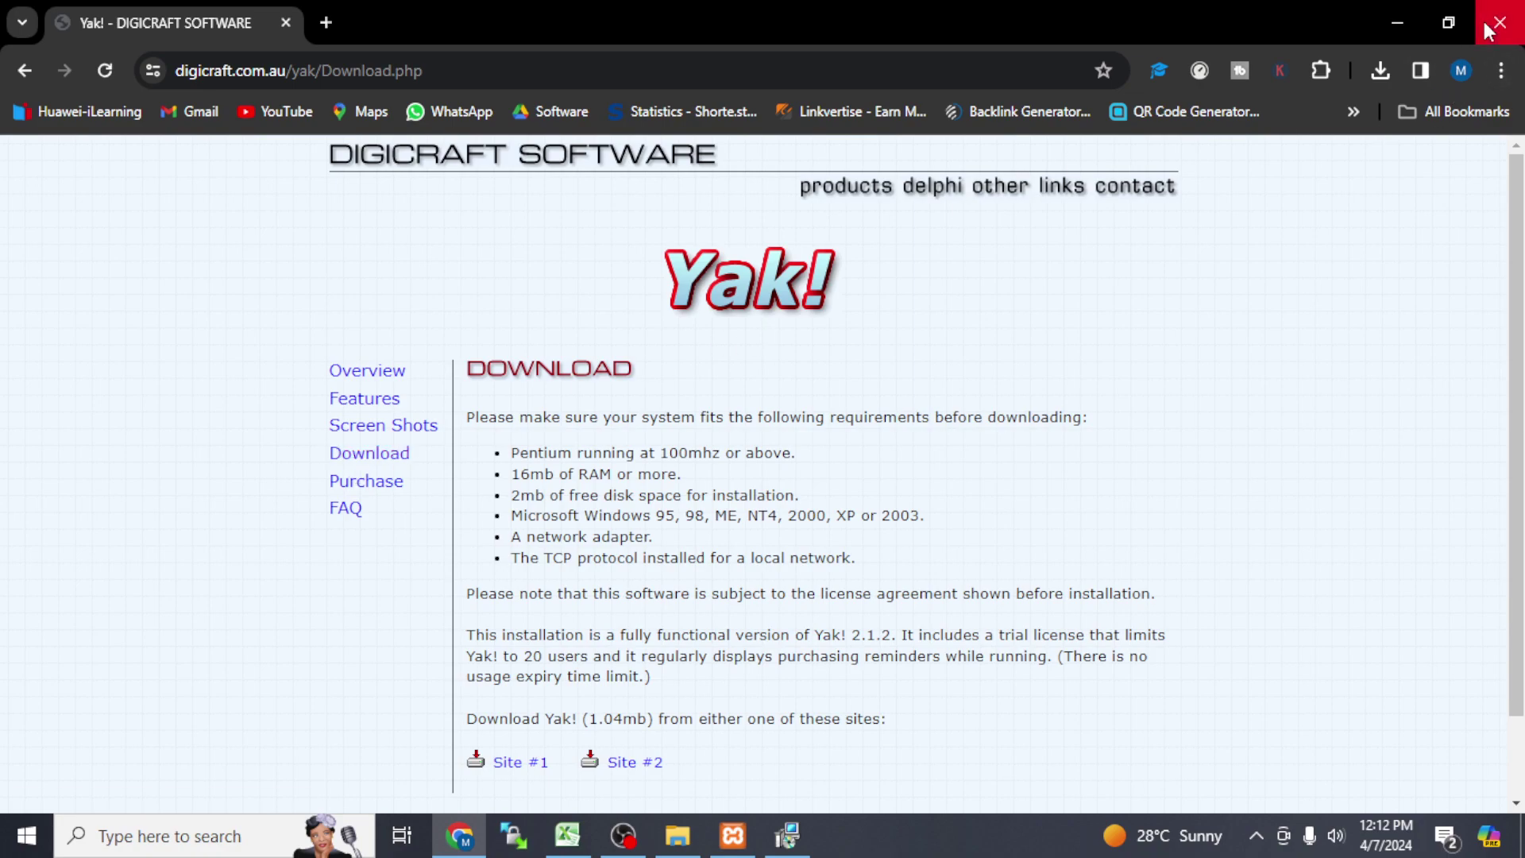
{"action": "left_click", "coordinate": [1368, 78]}
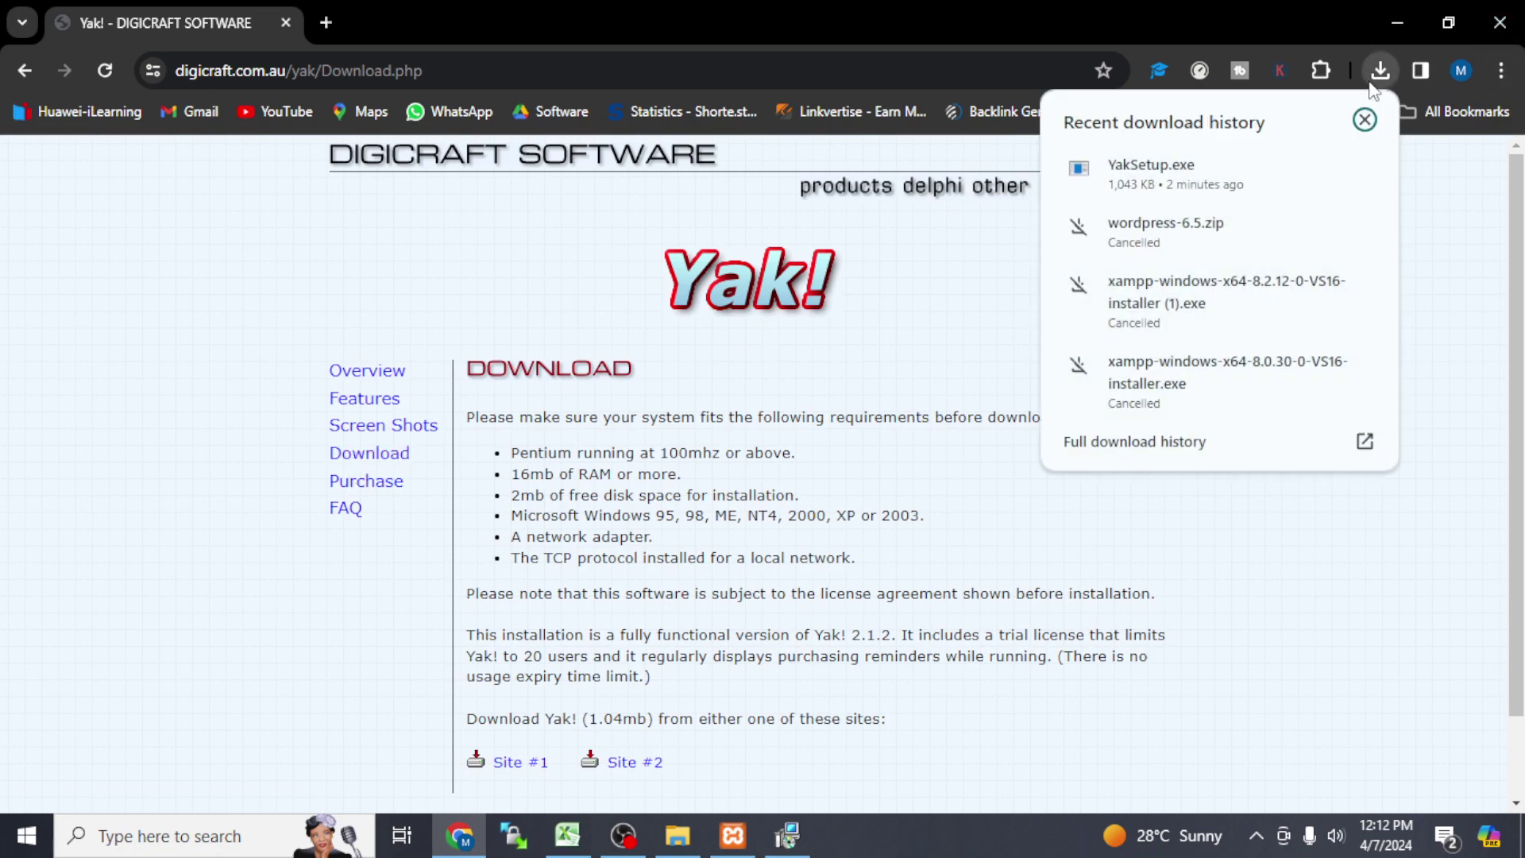
{"action": "left_click", "coordinate": [782, 842]}
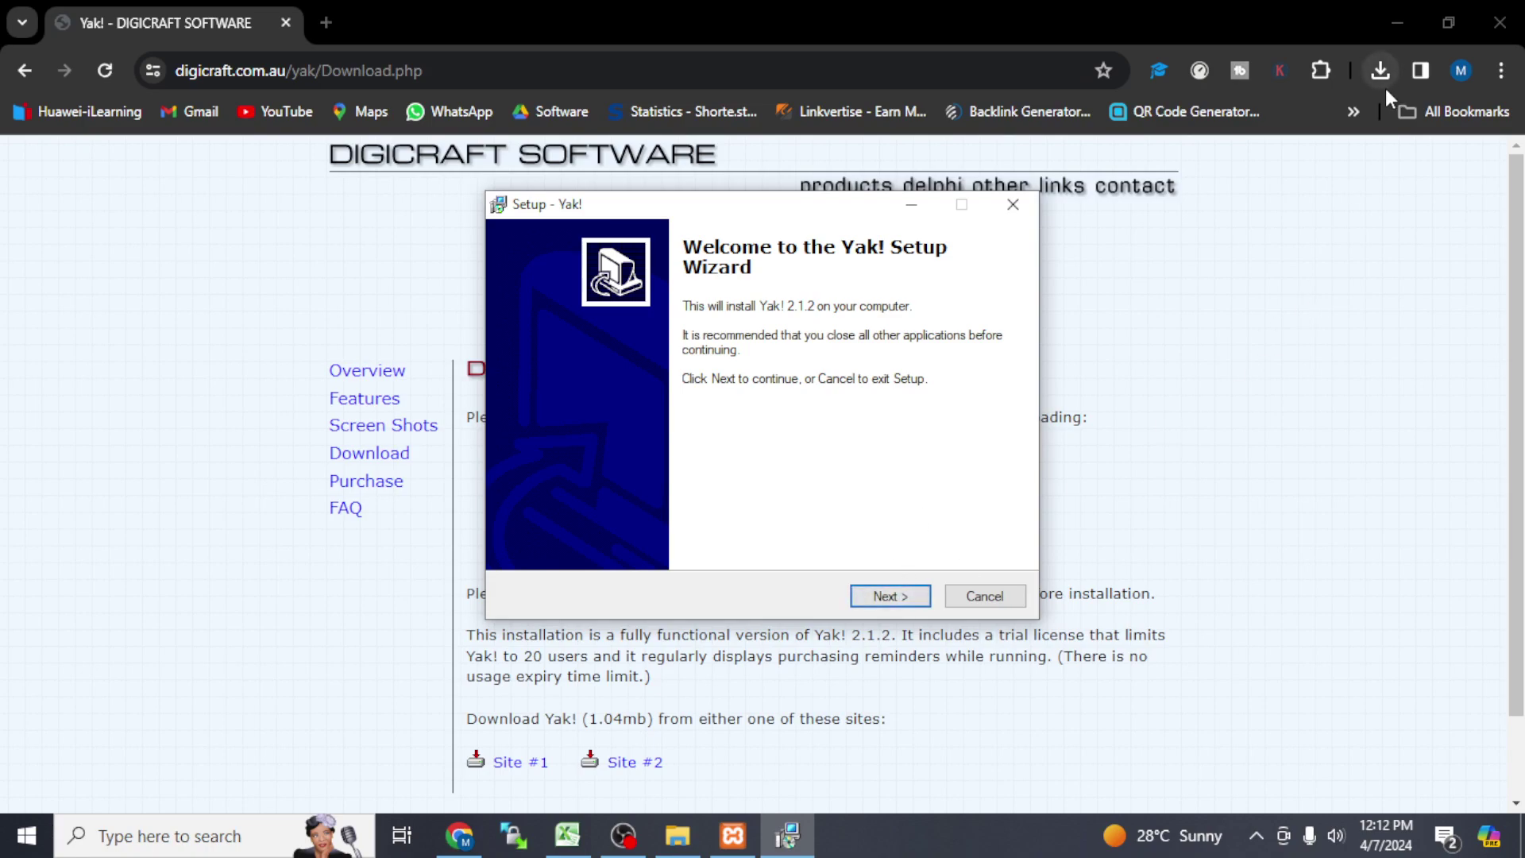
{"action": "left_click", "coordinate": [892, 599]}
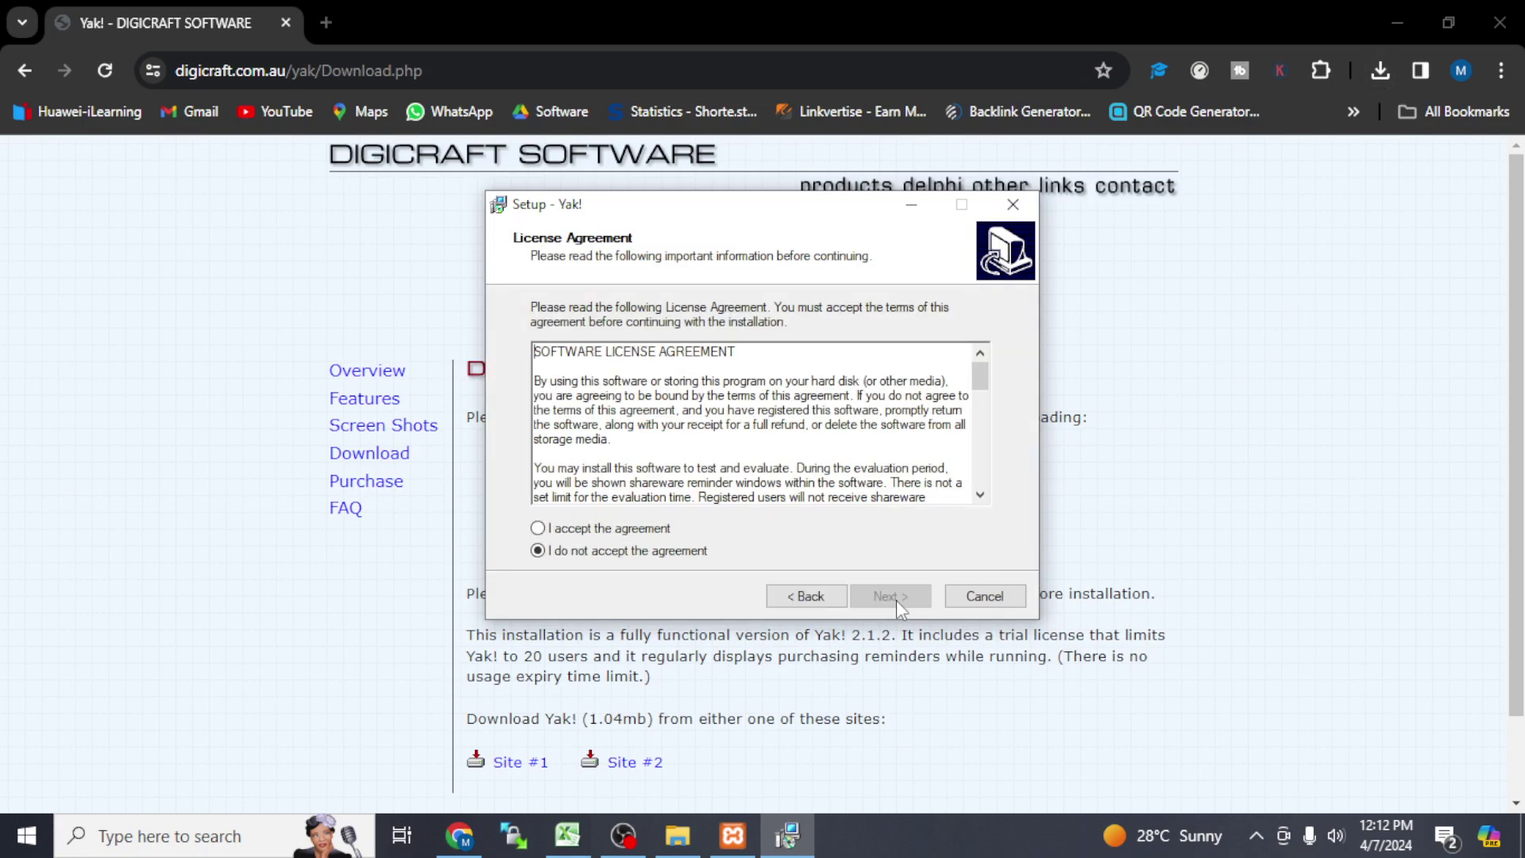
{"action": "left_click", "coordinate": [645, 530]}
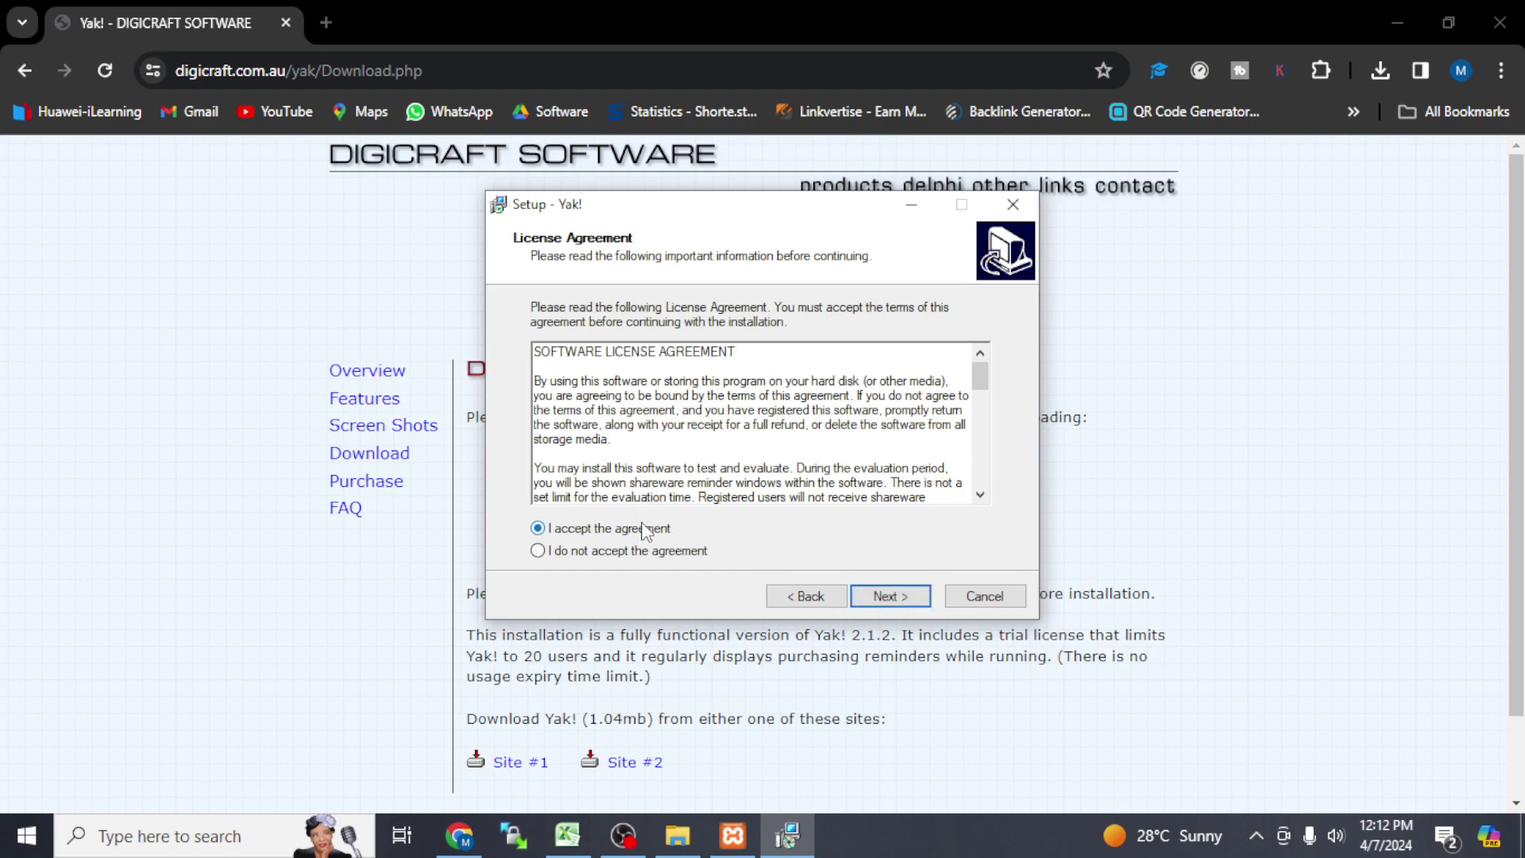
{"action": "left_click", "coordinate": [915, 601]}
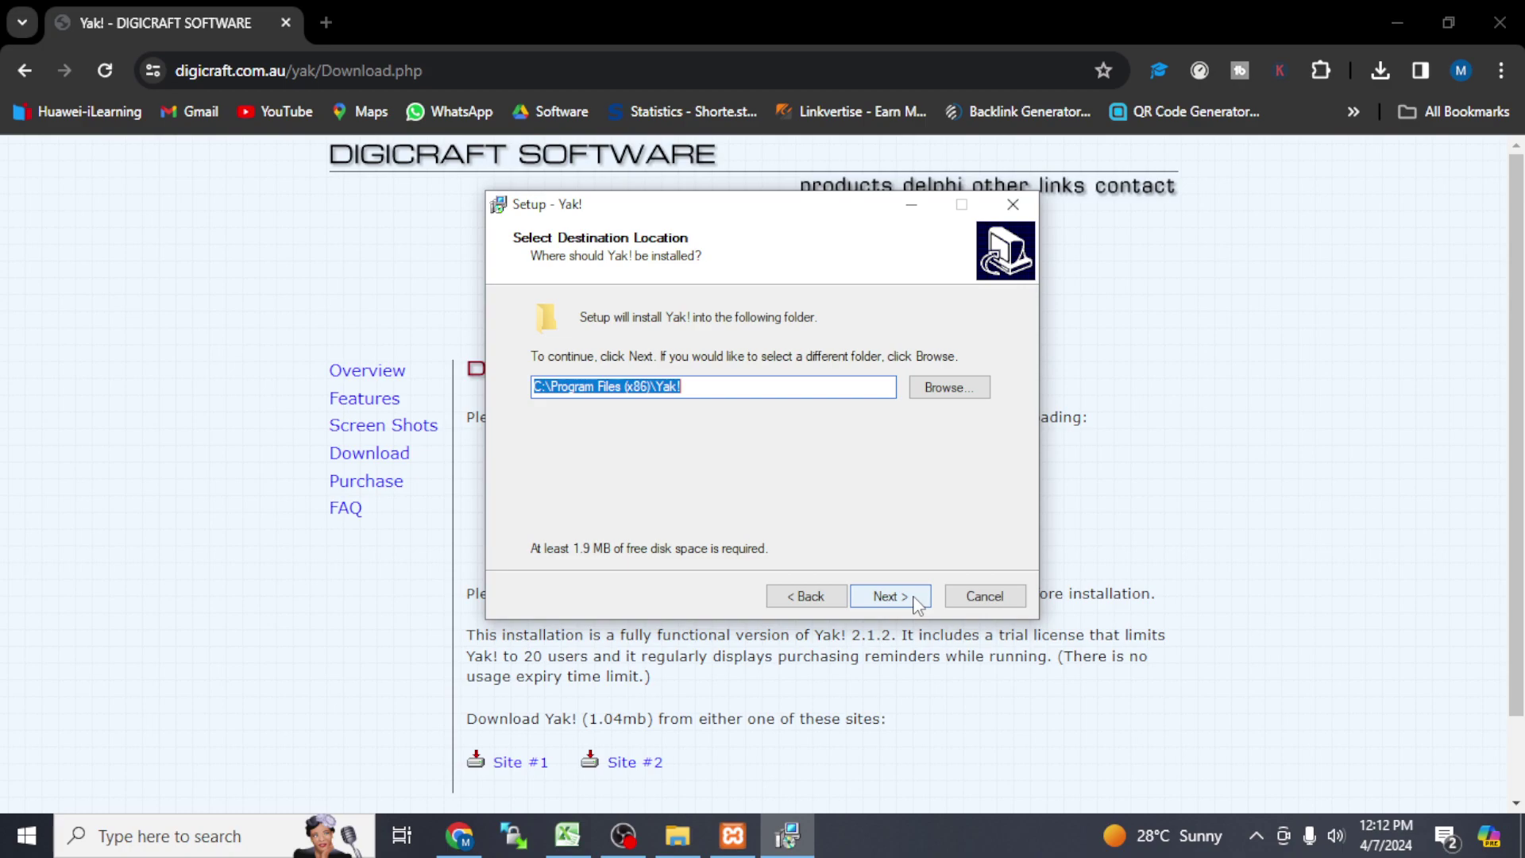
Install Yak! with the default destination and Start Menu folders, then finish setup with Launch Yak! enabled.
{"action": "left_click", "coordinate": [915, 600]}
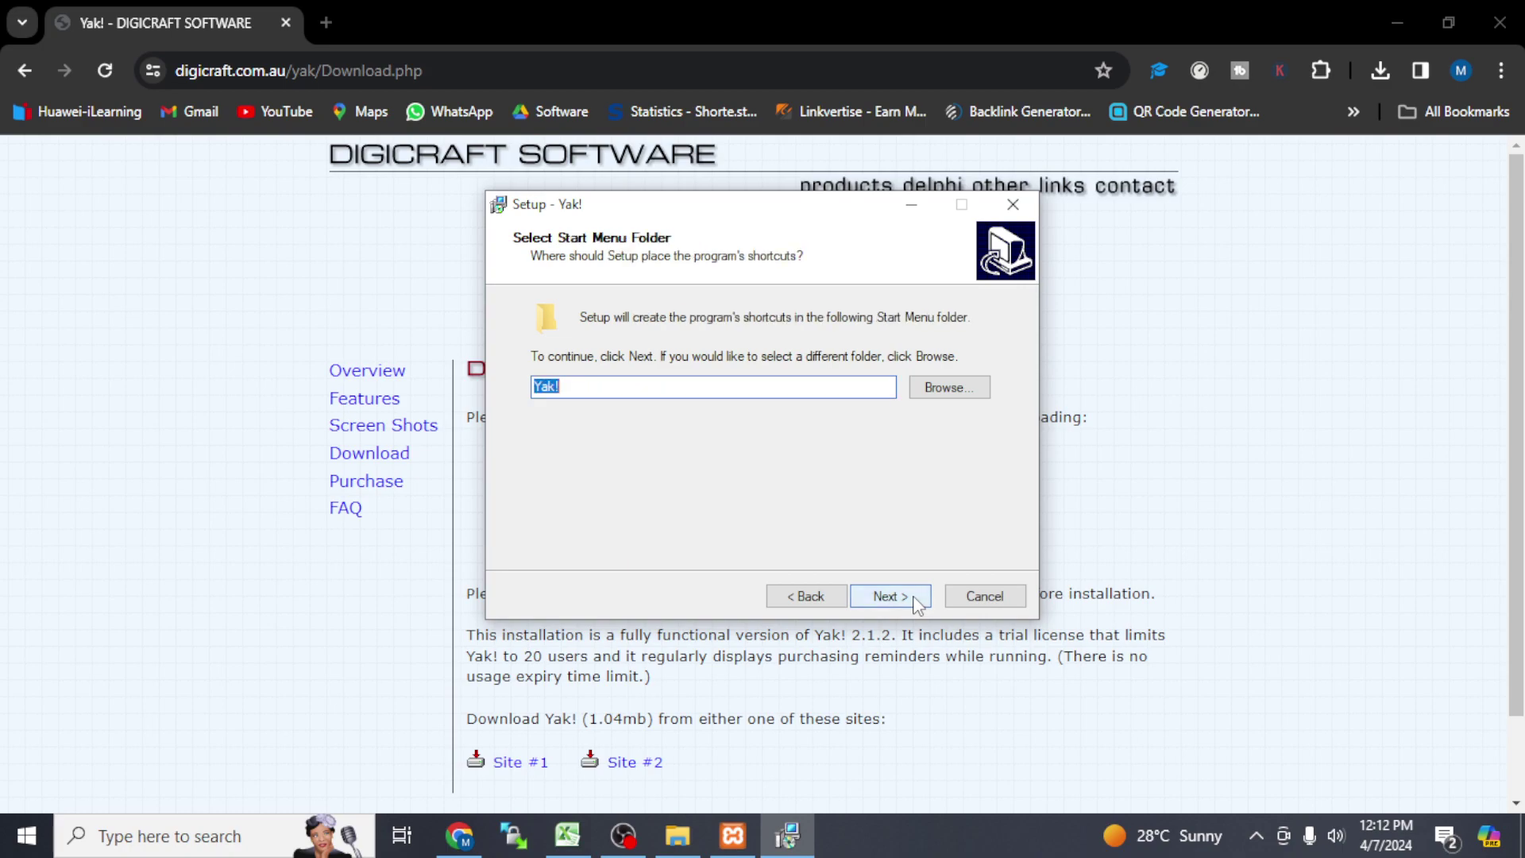
{"action": "left_click", "coordinate": [918, 603]}
{"action": "left_click", "coordinate": [917, 604]}
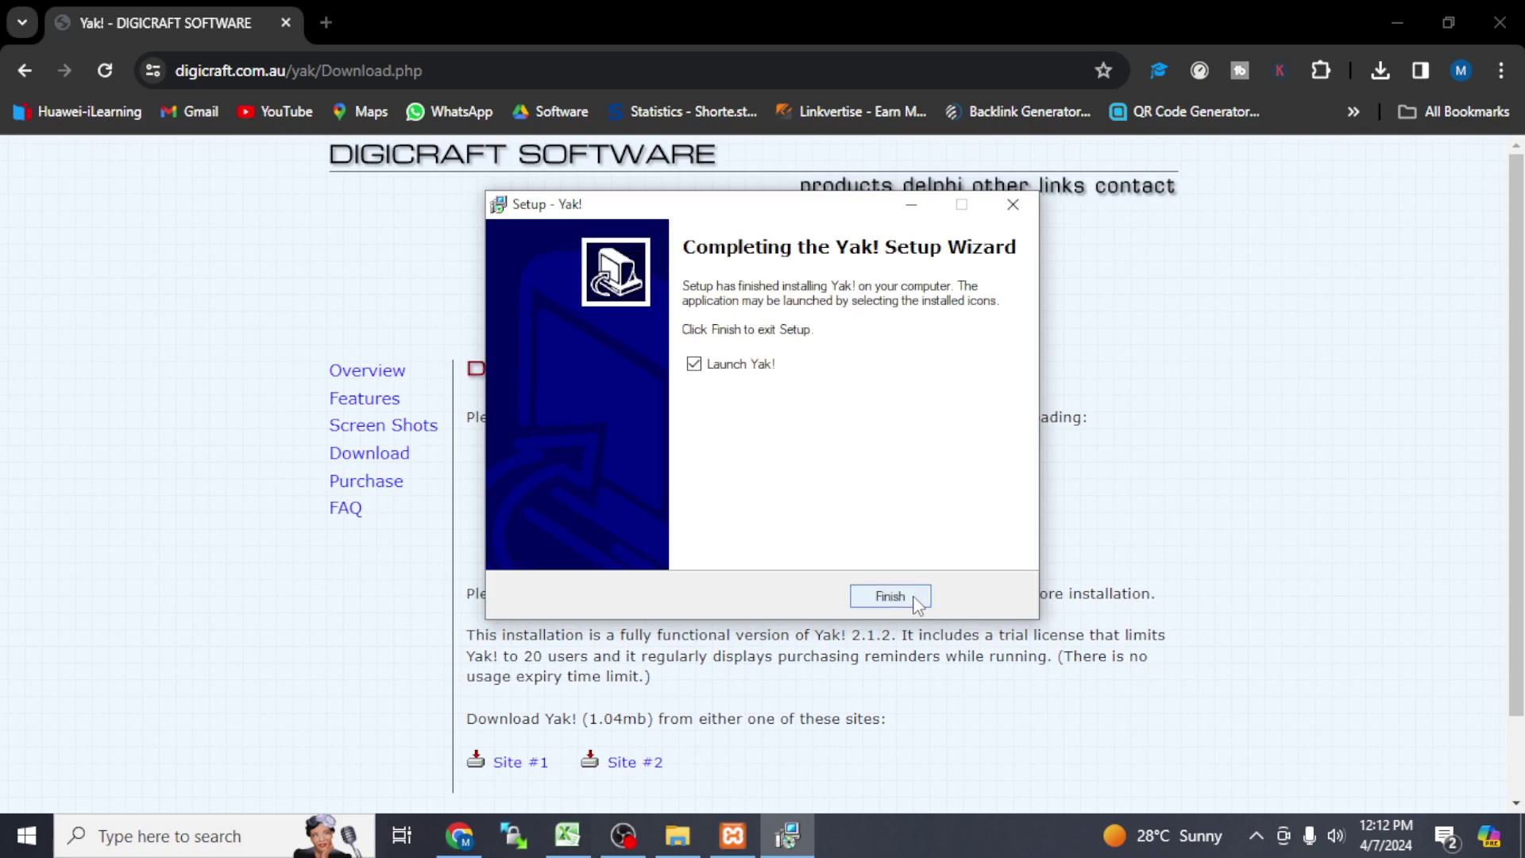
{"action": "left_click", "coordinate": [890, 597]}
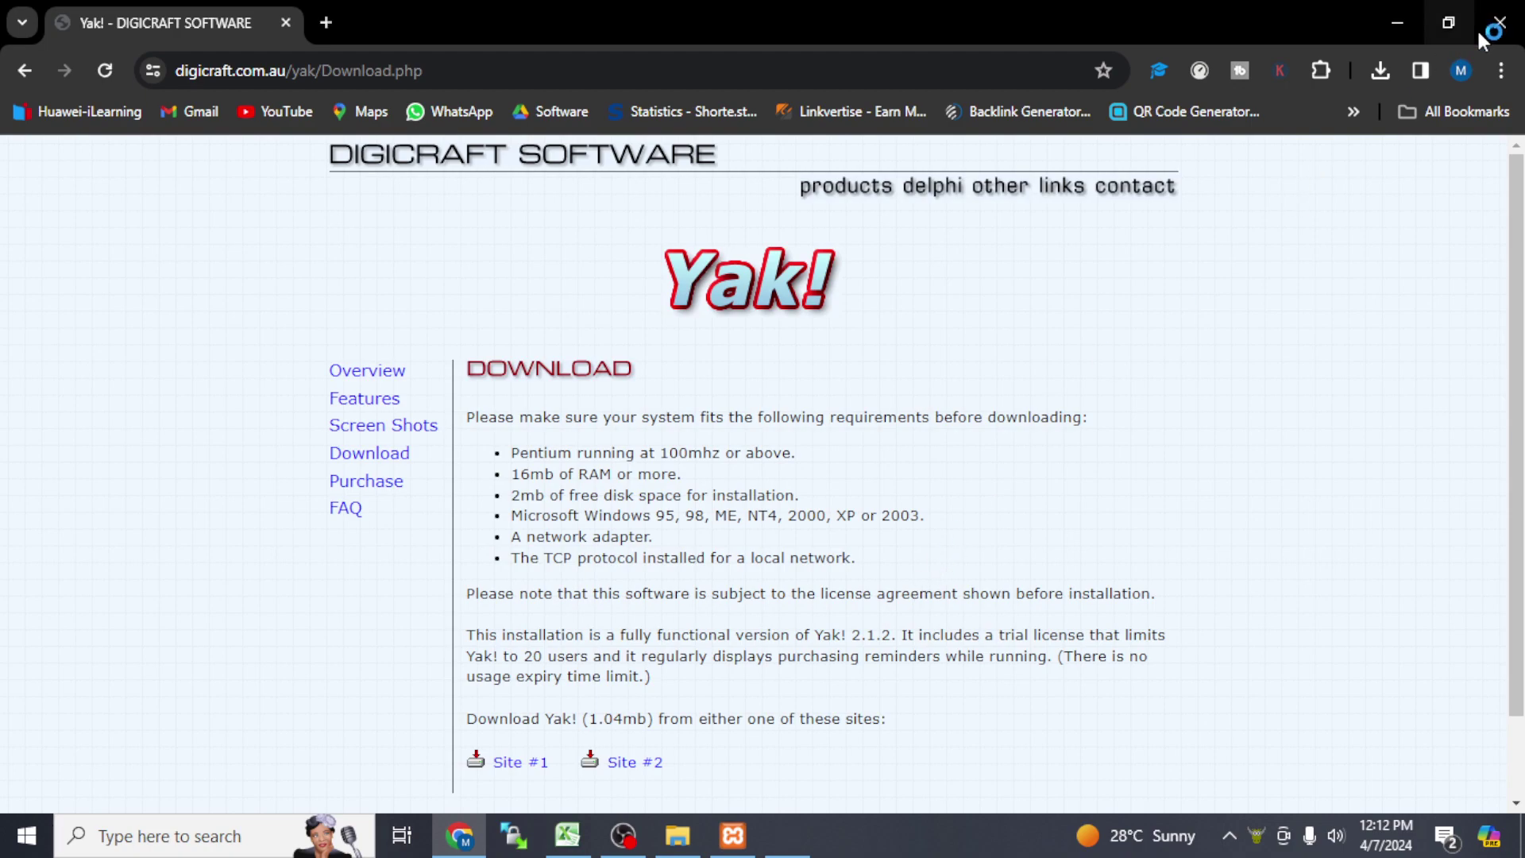
Close the browser, find the installed Yak! app with a Windows search and run it as administrator.
{"action": "left_click", "coordinate": [1503, 24]}
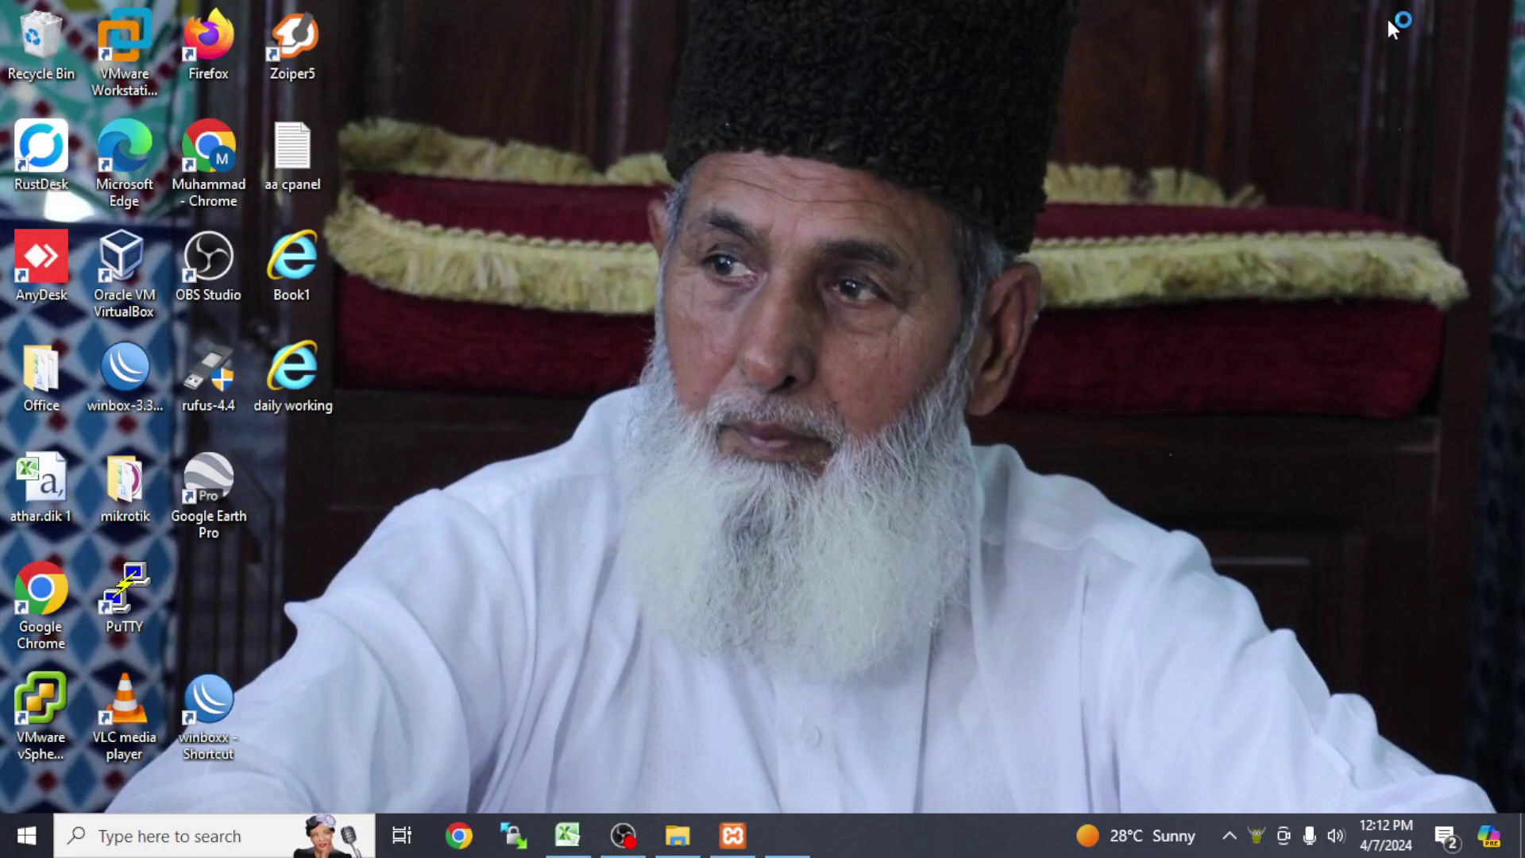
{"action": "right_click", "coordinate": [648, 398]}
{"action": "left_click", "coordinate": [717, 465]}
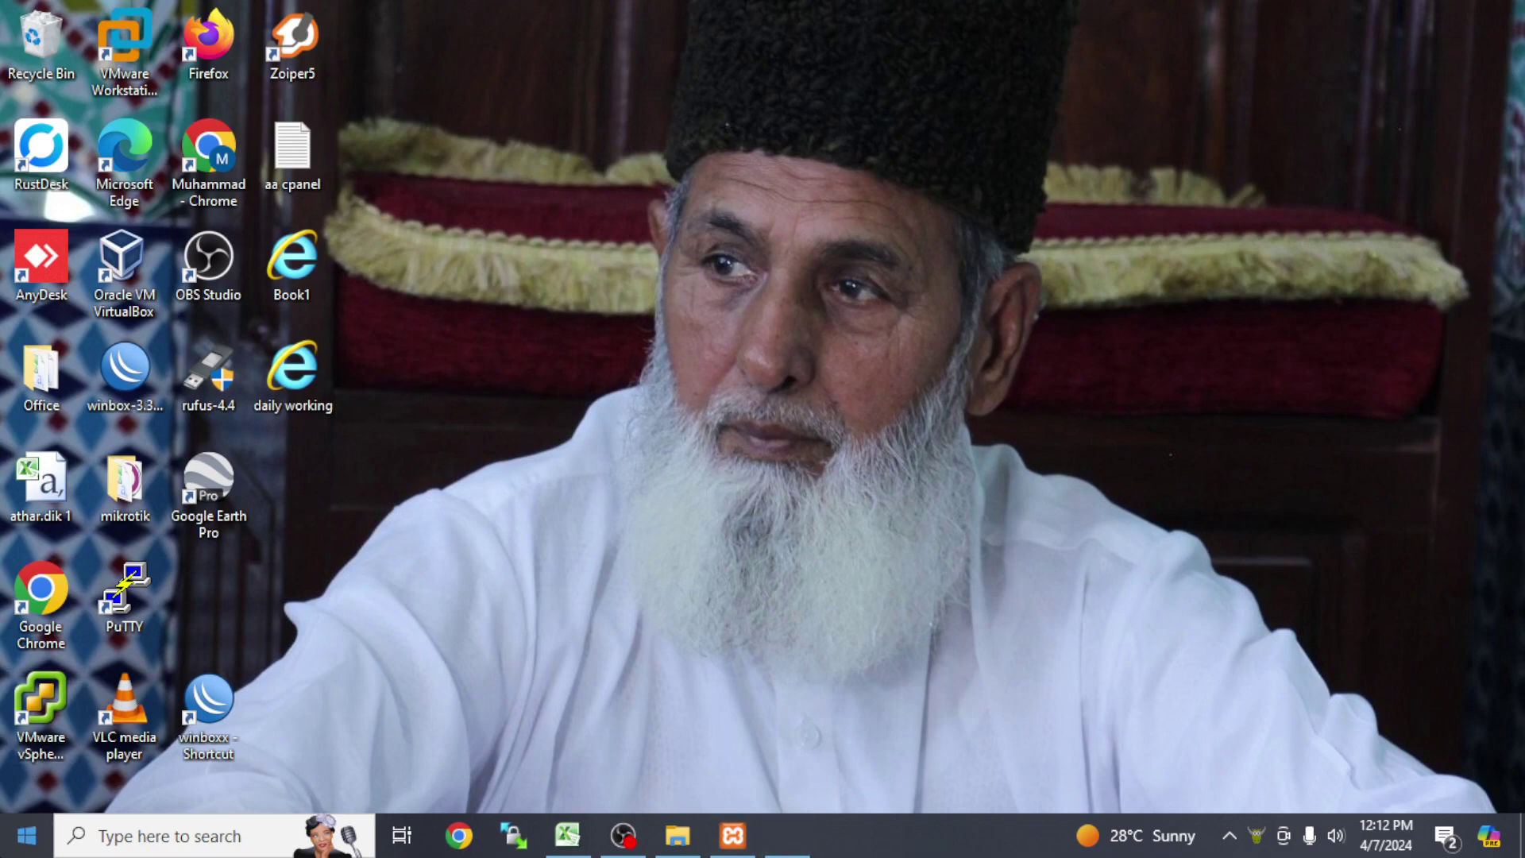
{"action": "left_click", "coordinate": [24, 835]}
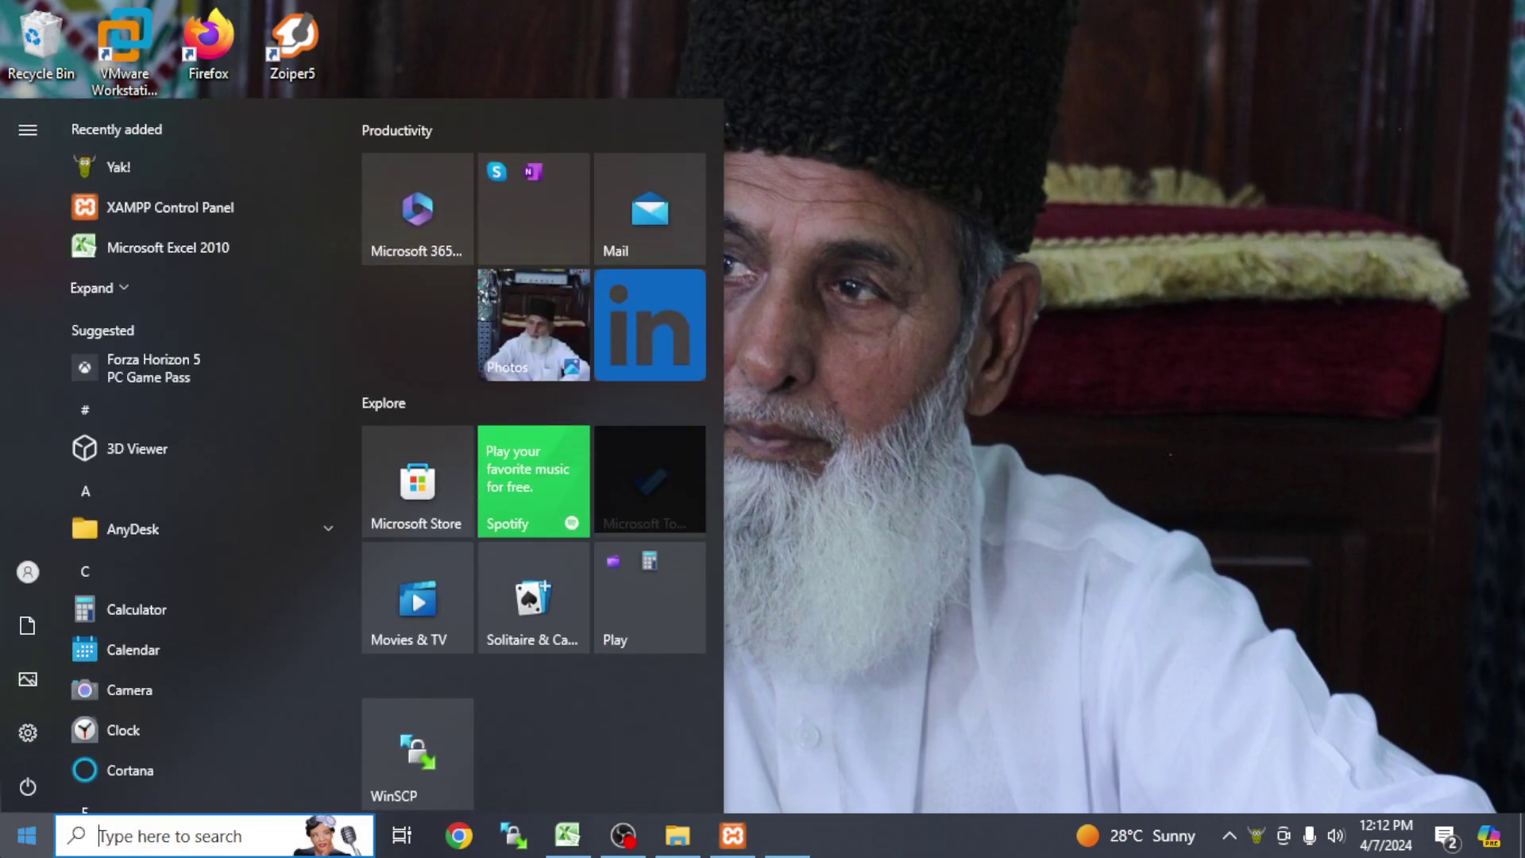
{"action": "type", "text": "yak"}
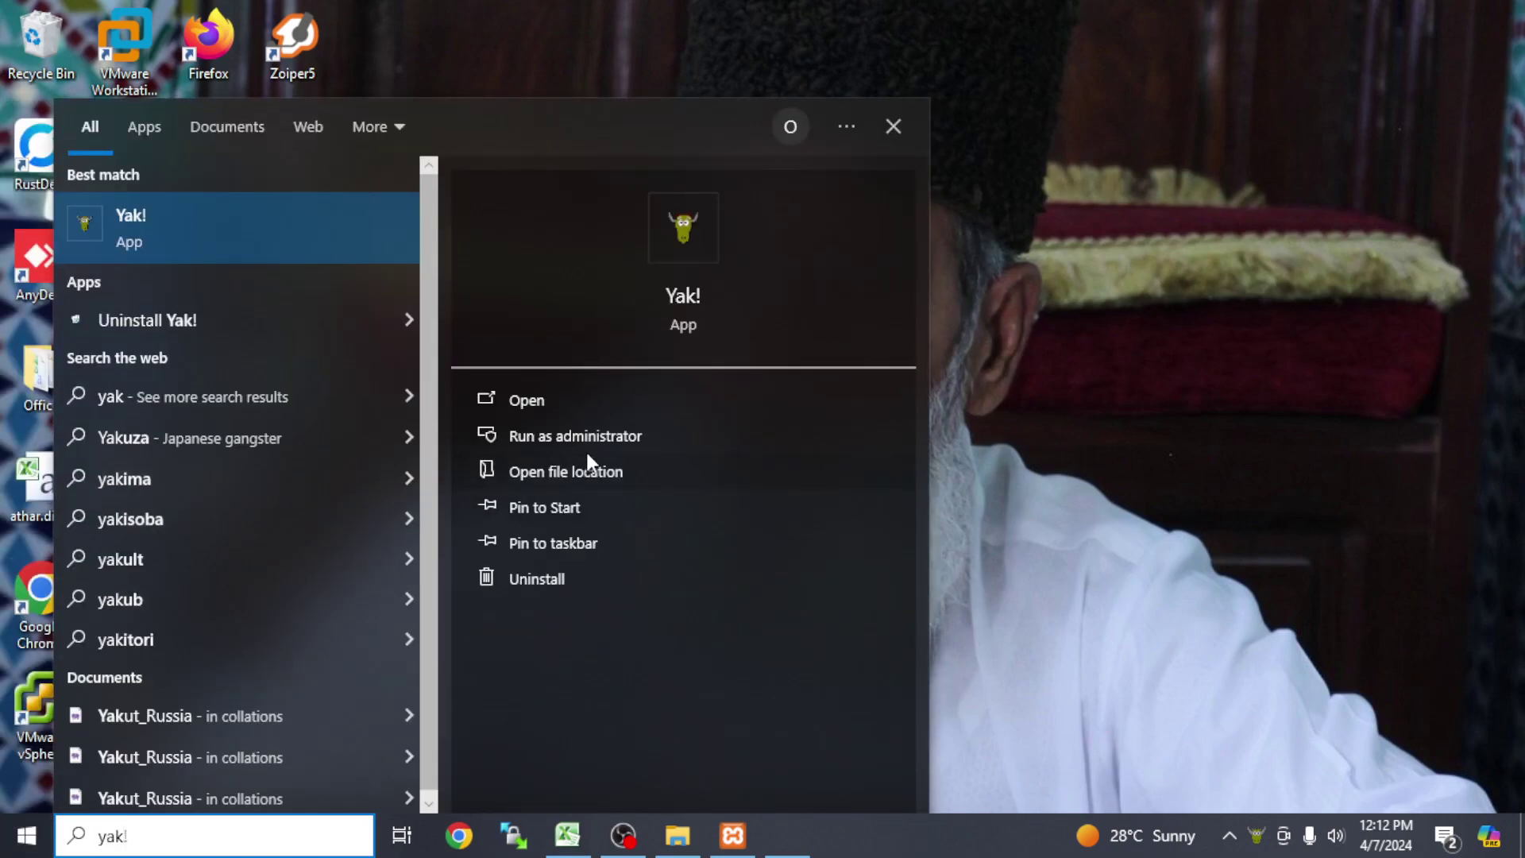
{"action": "left_click", "coordinate": [589, 435]}
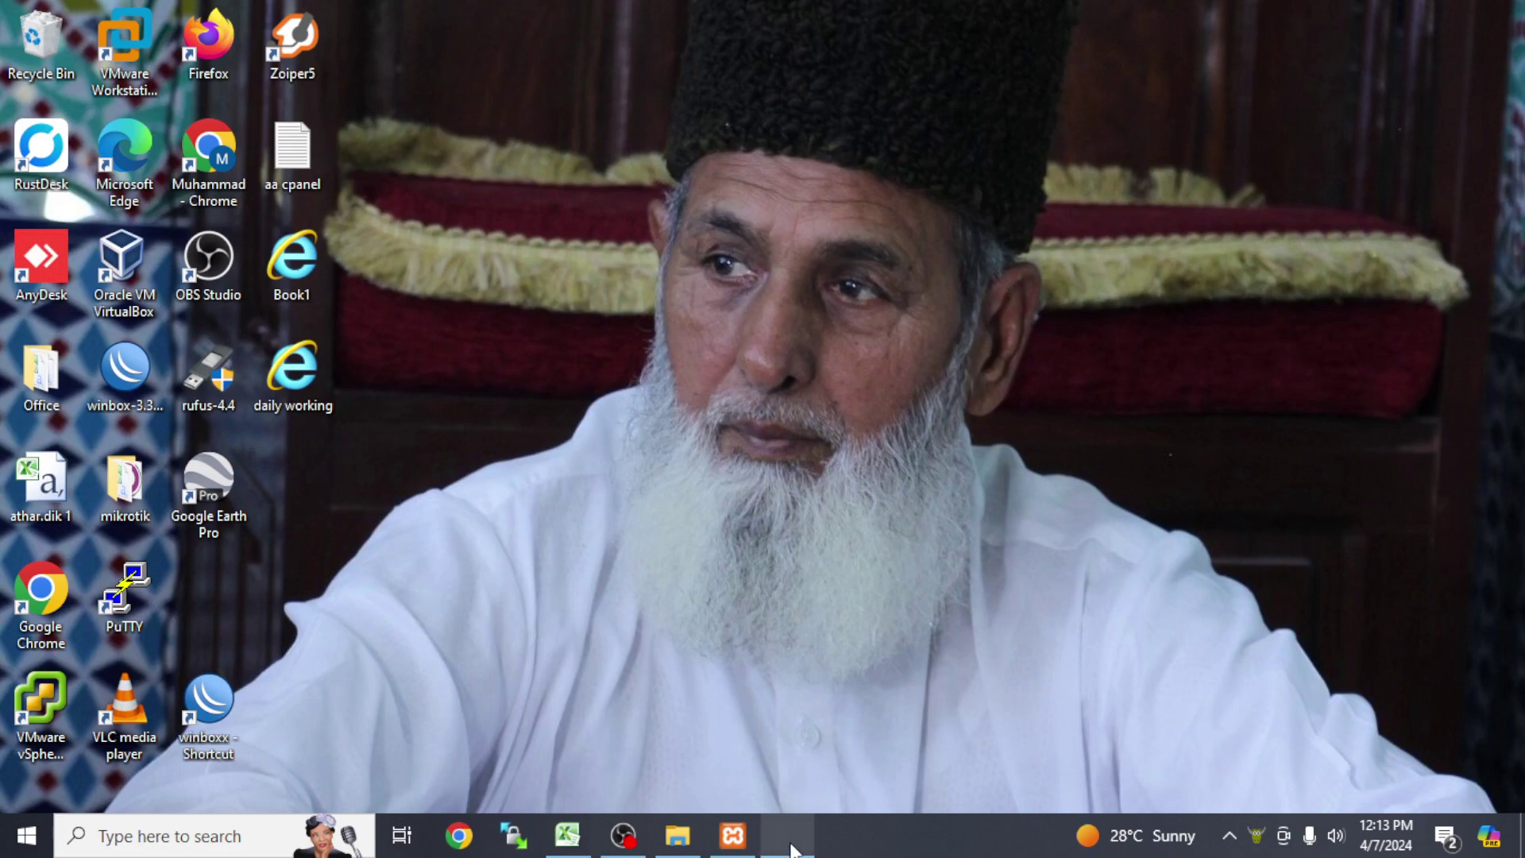
{"action": "left_click", "coordinate": [7, 839]}
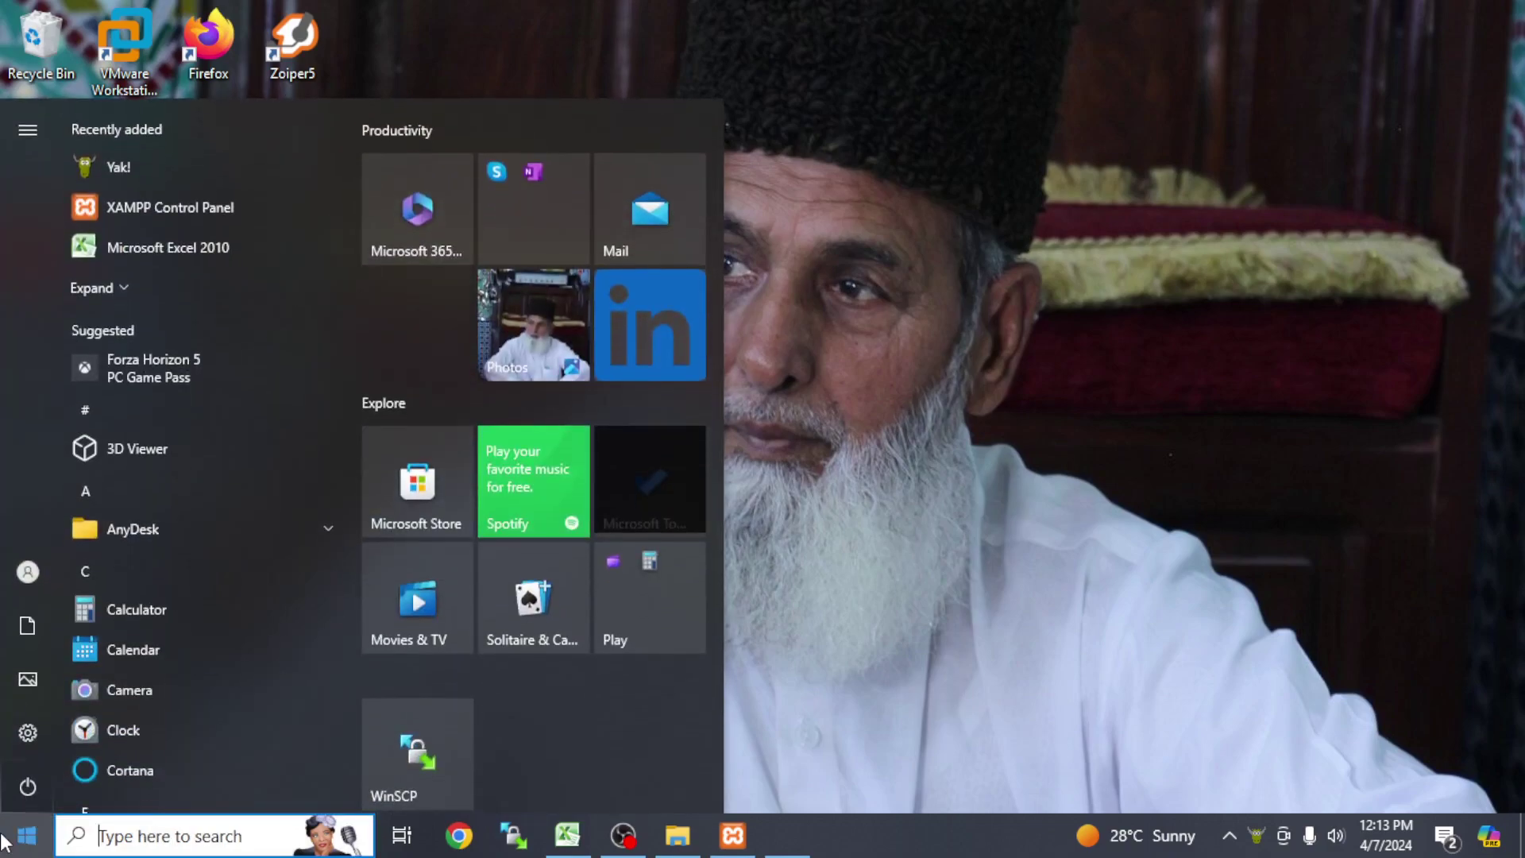
{"action": "type", "text": "ya"}
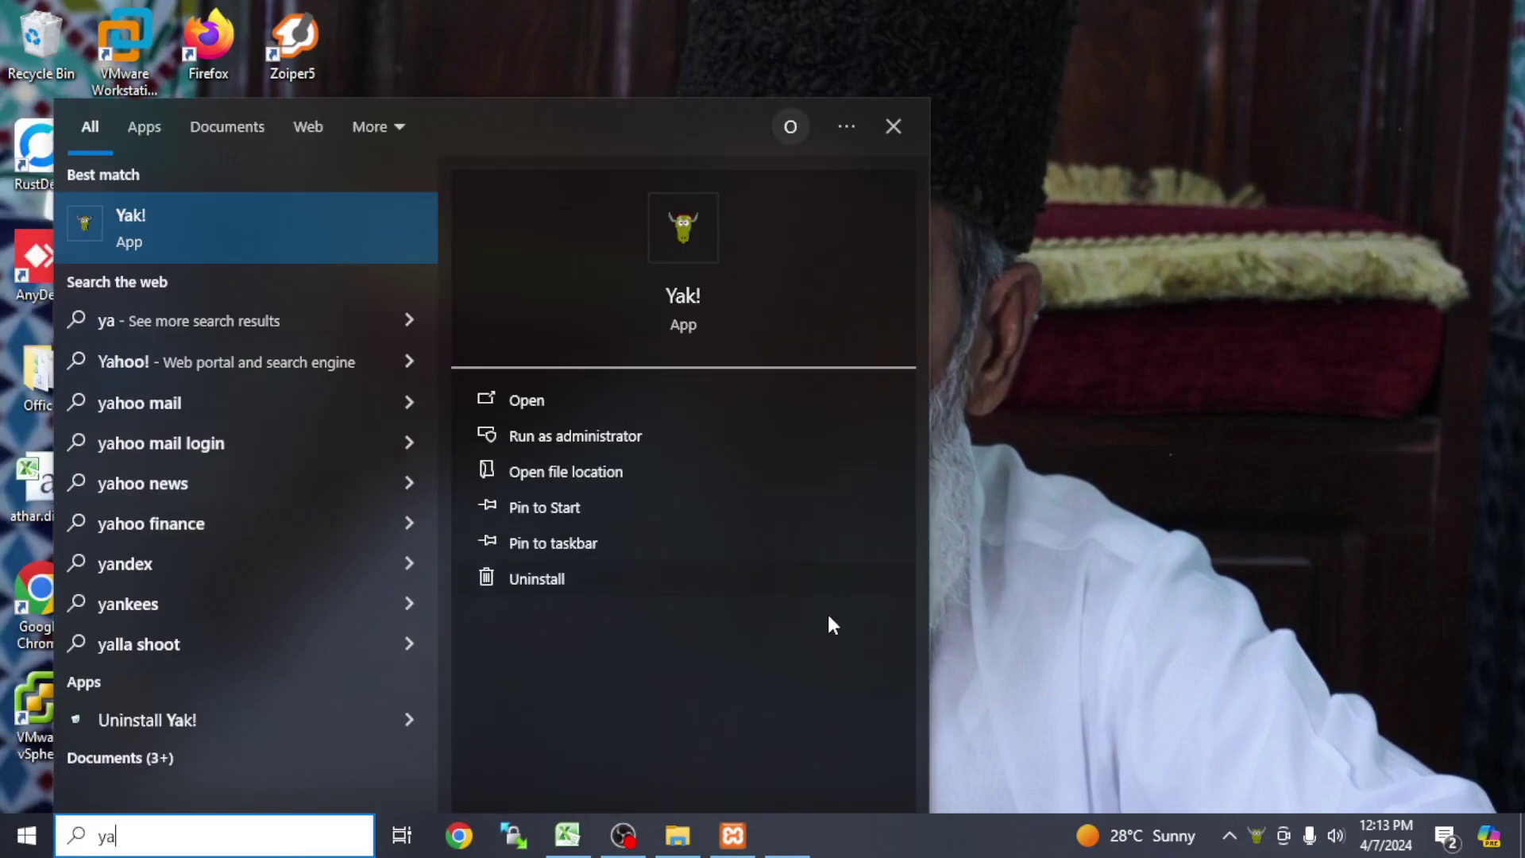
{"action": "left_click", "coordinate": [790, 842]}
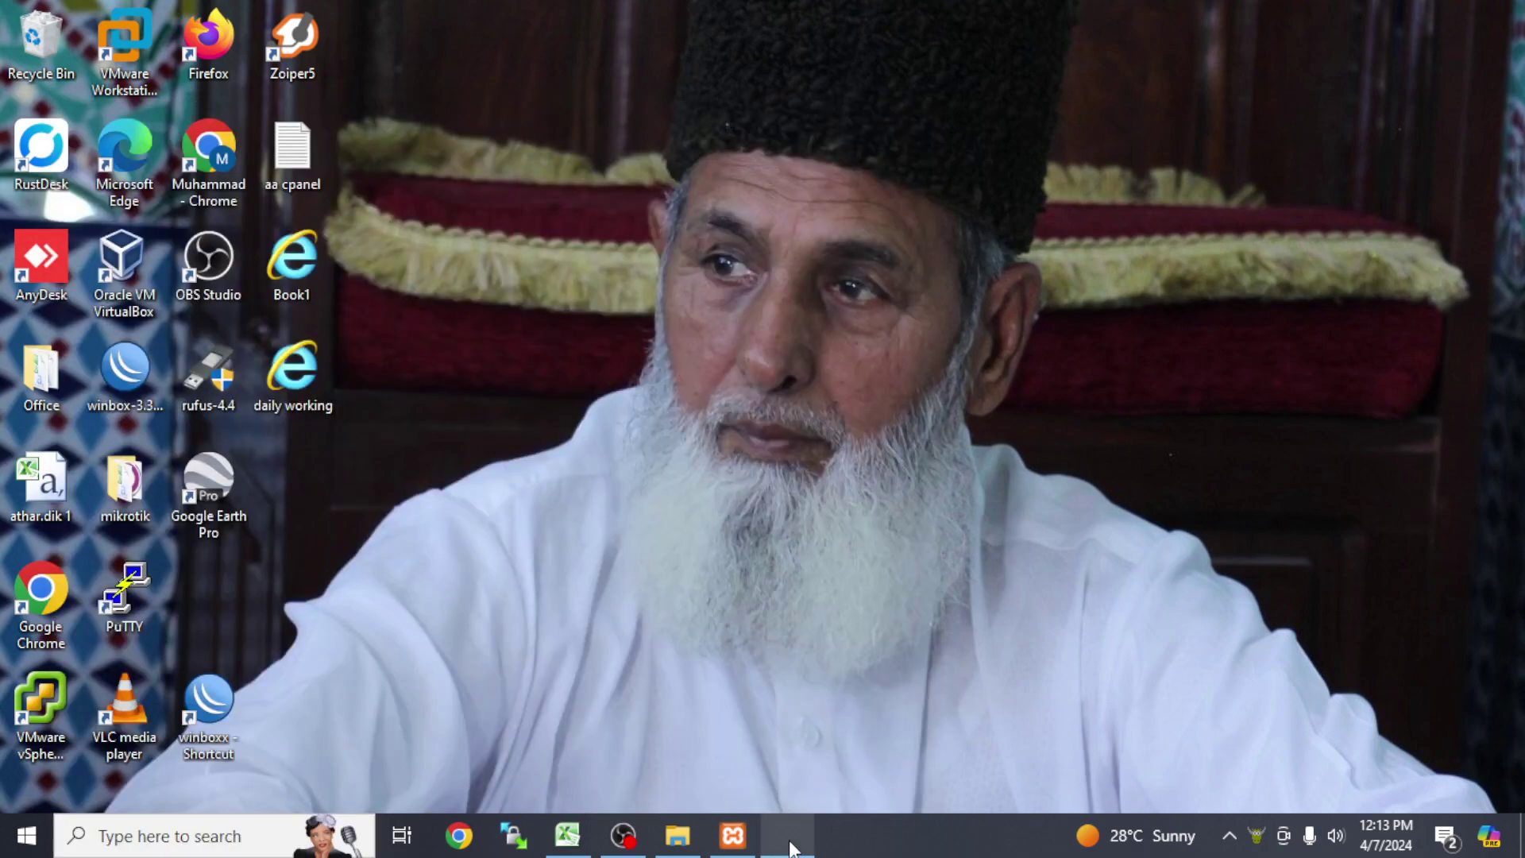
{"action": "right_click", "coordinate": [893, 831]}
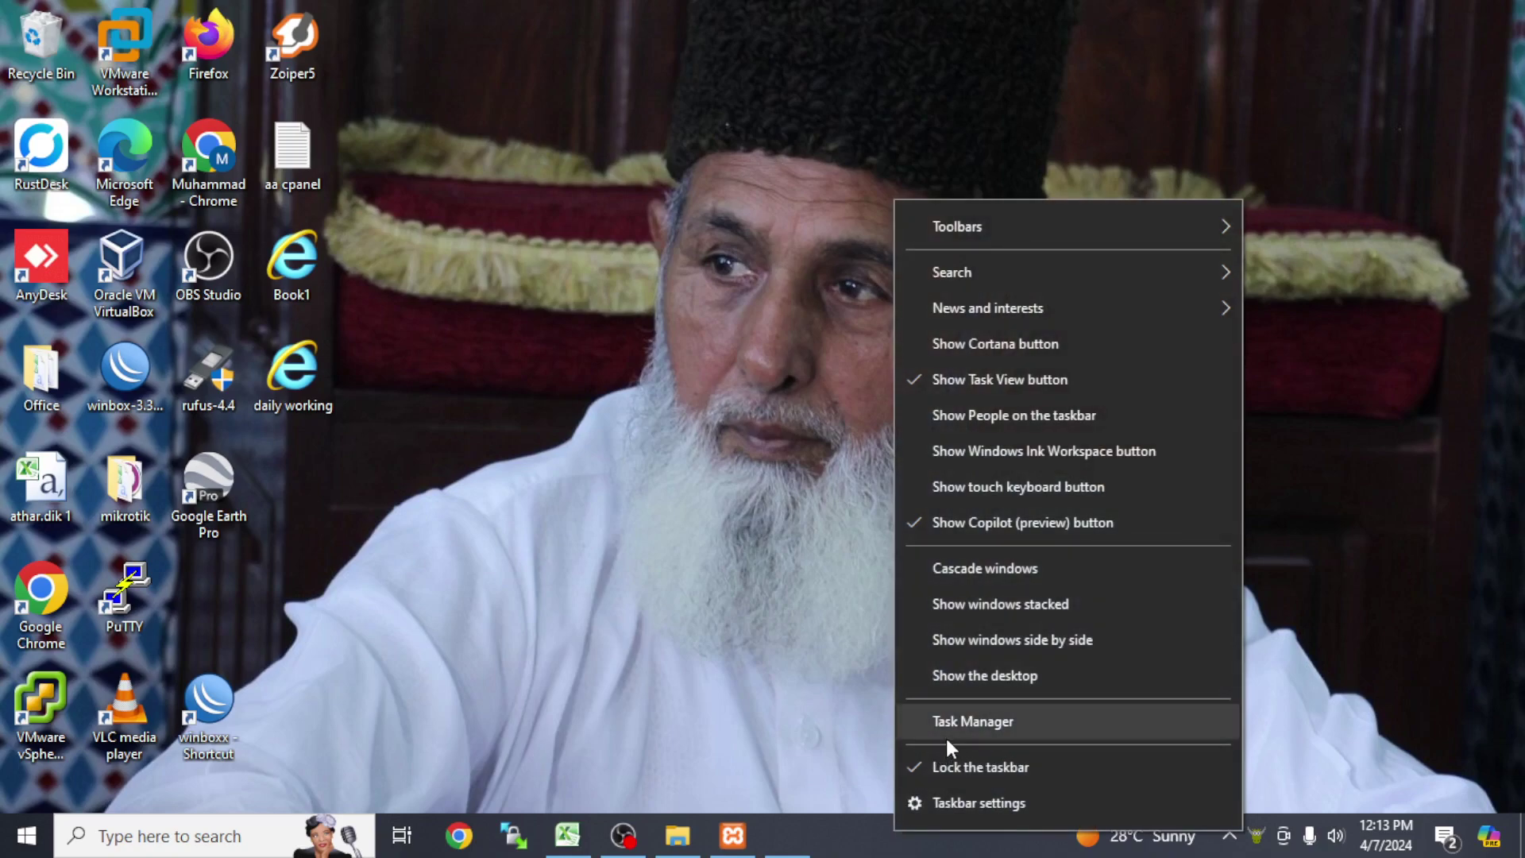
{"action": "left_click", "coordinate": [803, 502]}
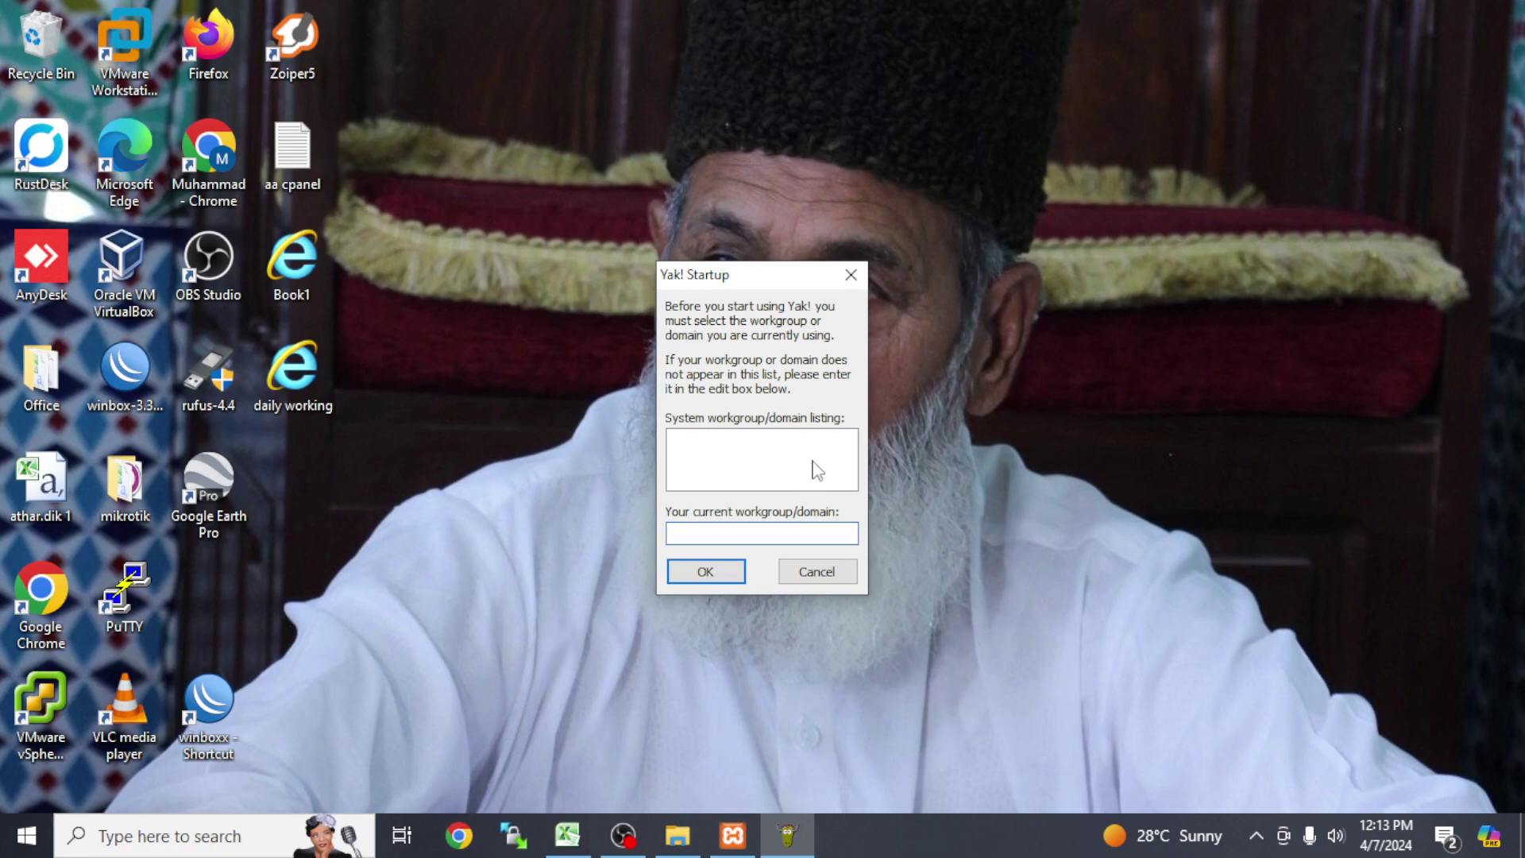
Leave the workgroup/domain entry in the Yak! Startup dialog empty and open the Windows network adapter list from the Ethernet settings.
{"action": "left_click", "coordinate": [746, 526]}
{"action": "left_click", "coordinate": [737, 532]}
{"action": "left_click", "coordinate": [1258, 835]}
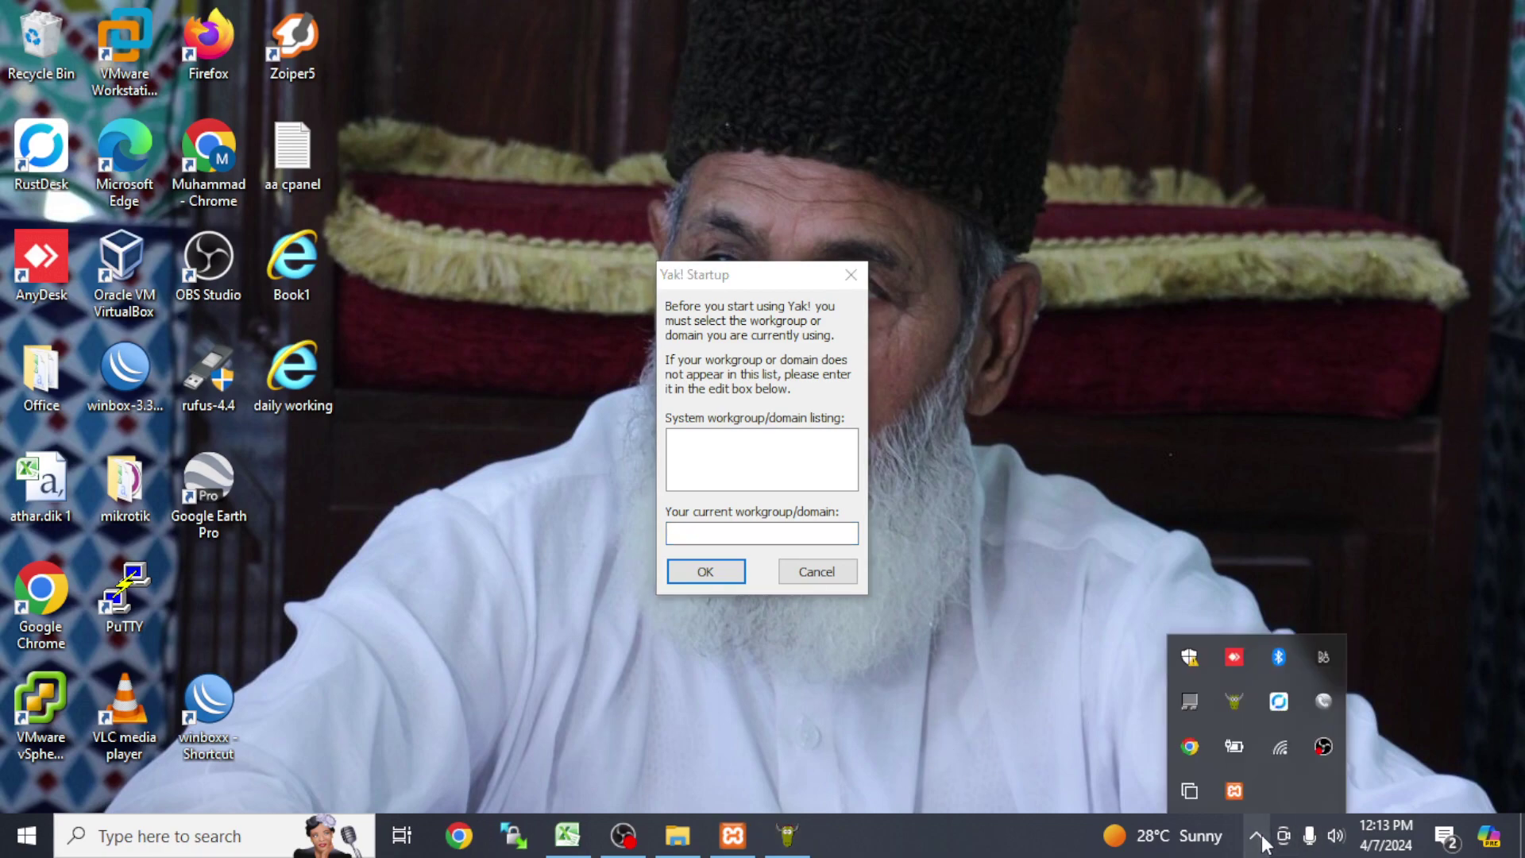
{"action": "right_click", "coordinate": [1298, 735]}
{"action": "left_click", "coordinate": [1298, 713]}
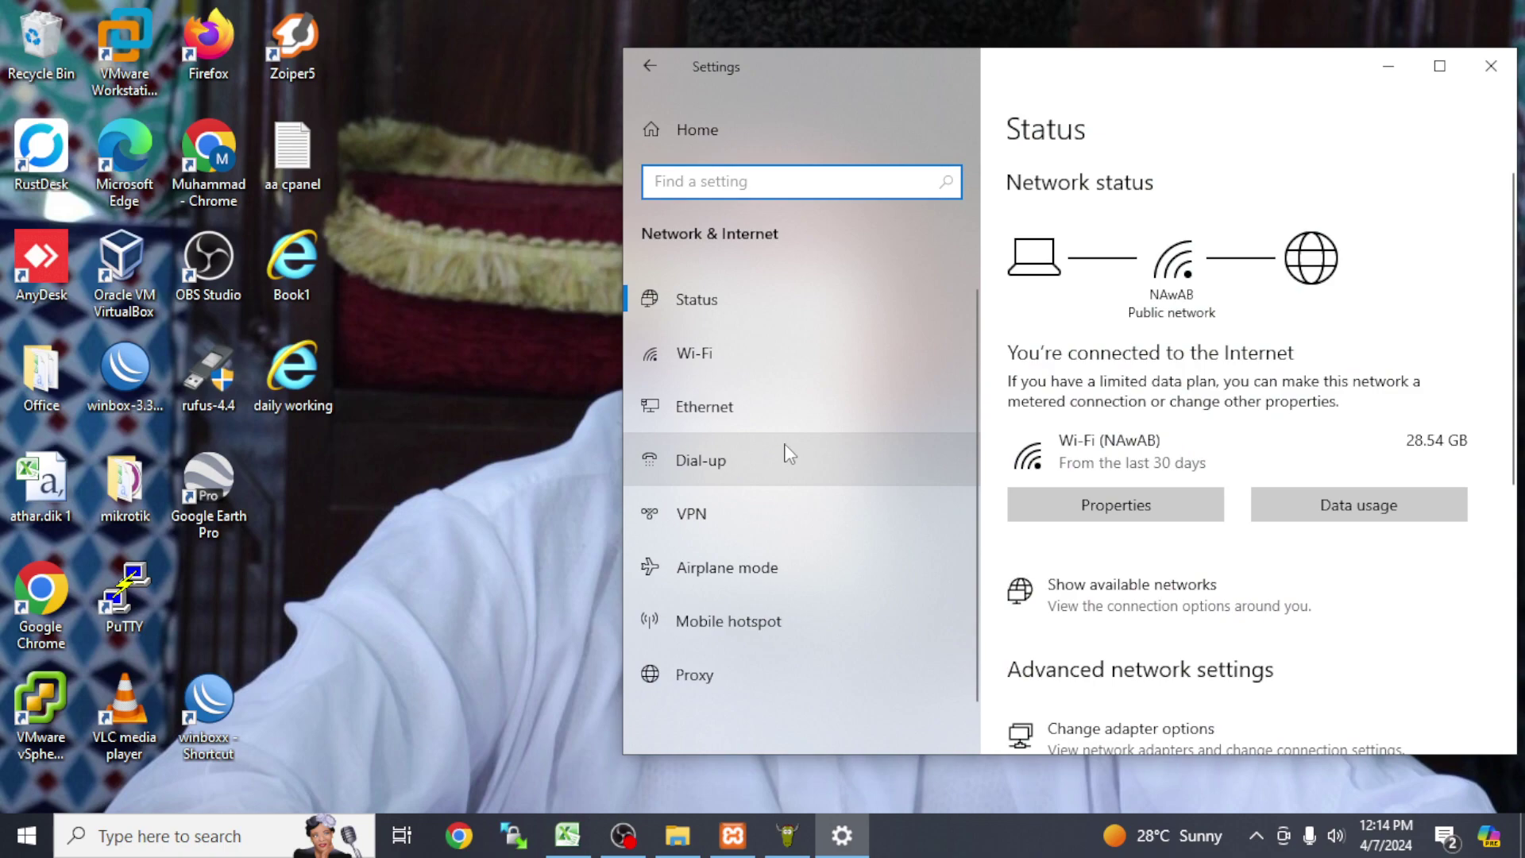
{"action": "left_click", "coordinate": [779, 421]}
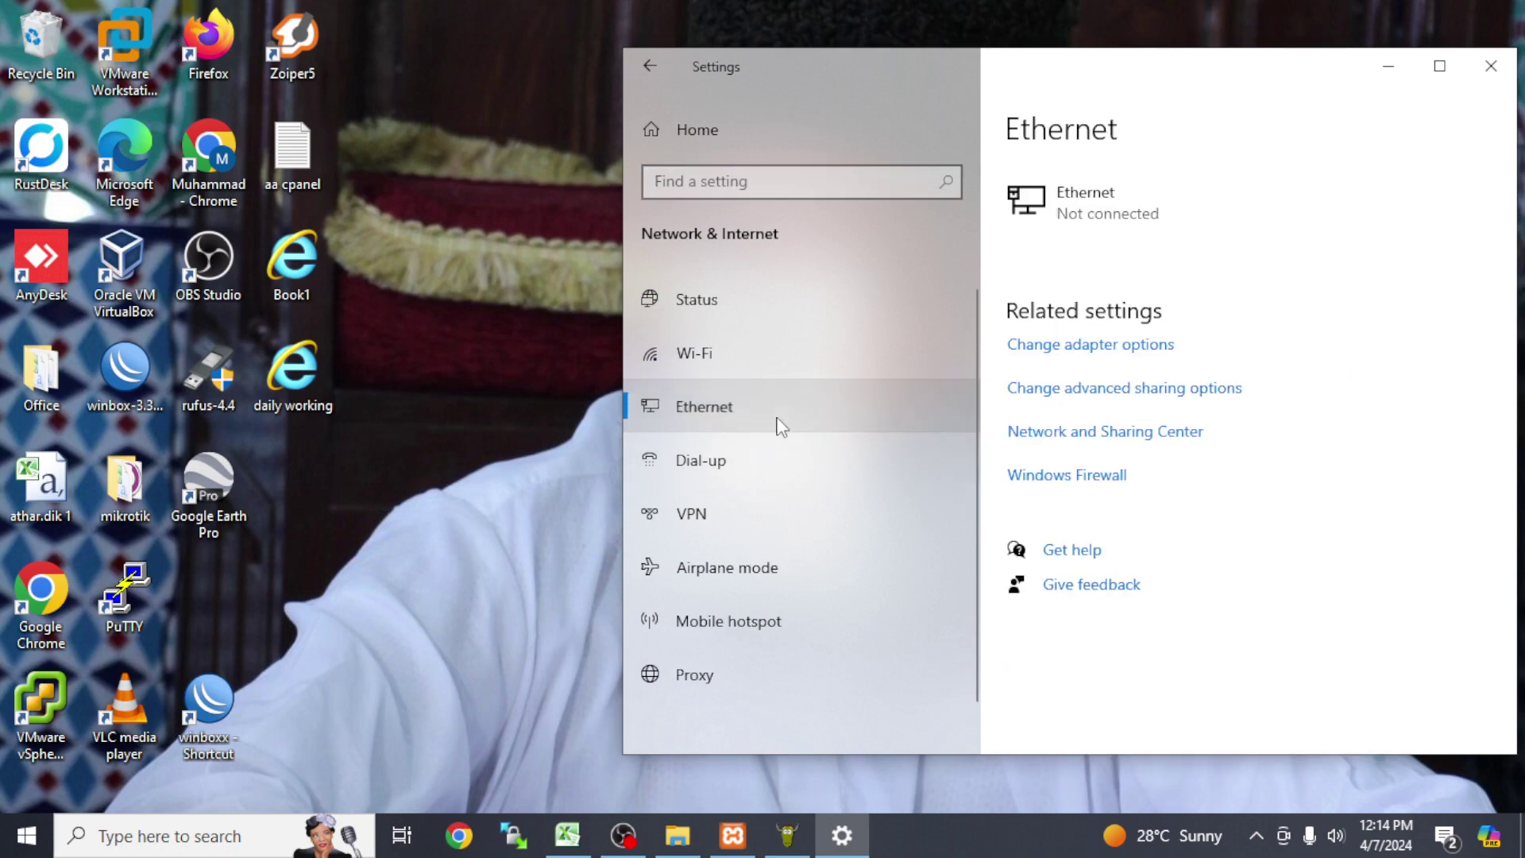
{"action": "left_click", "coordinate": [1101, 356]}
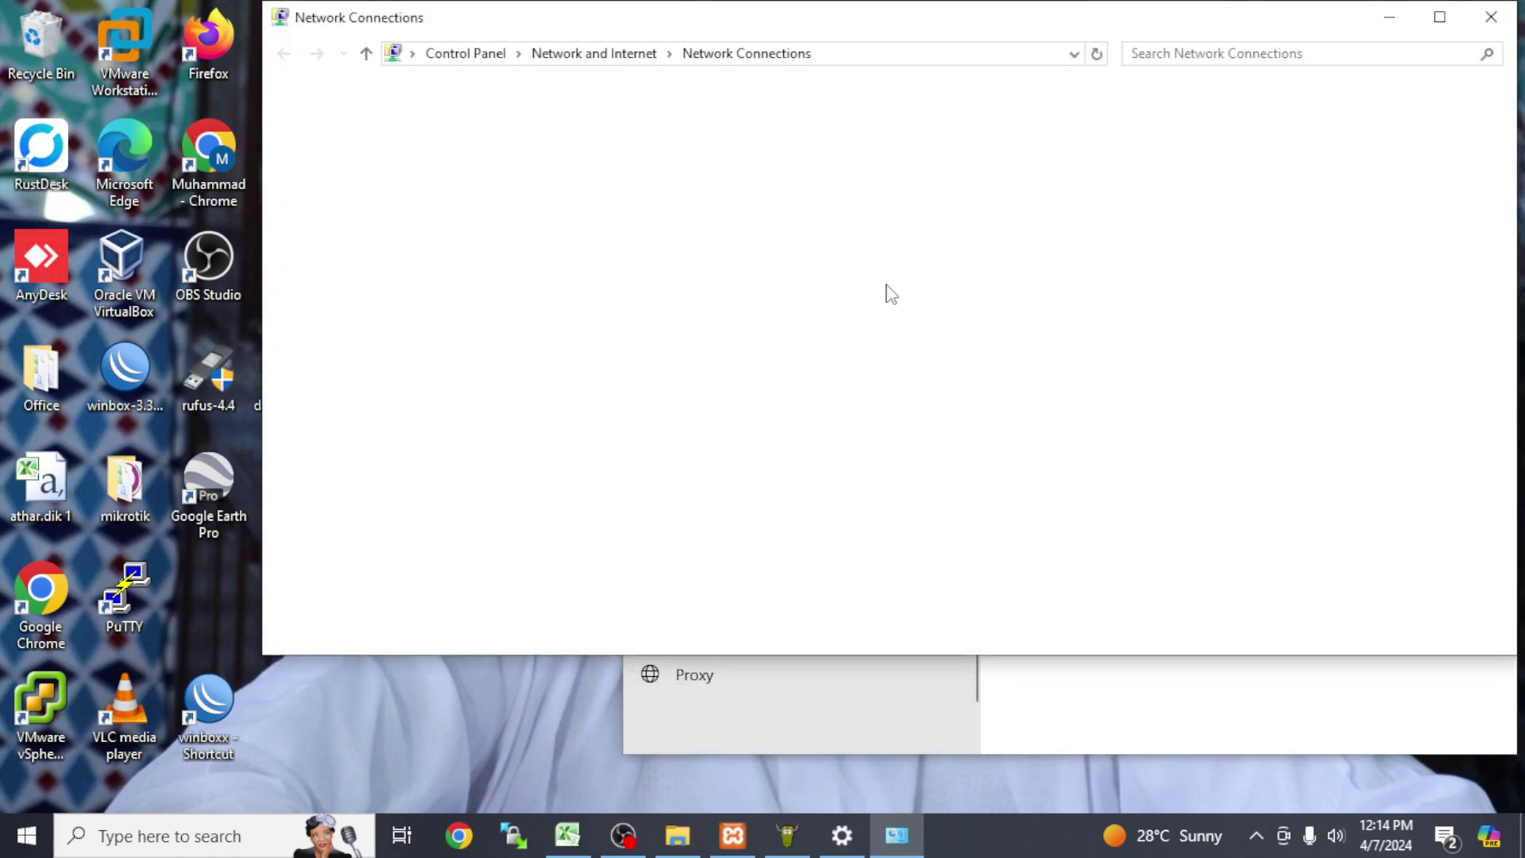
Look up the IPv4 default gateway in the Wi-Fi connection's details, and close the network windows.
{"action": "double_click", "coordinate": [418, 350]}
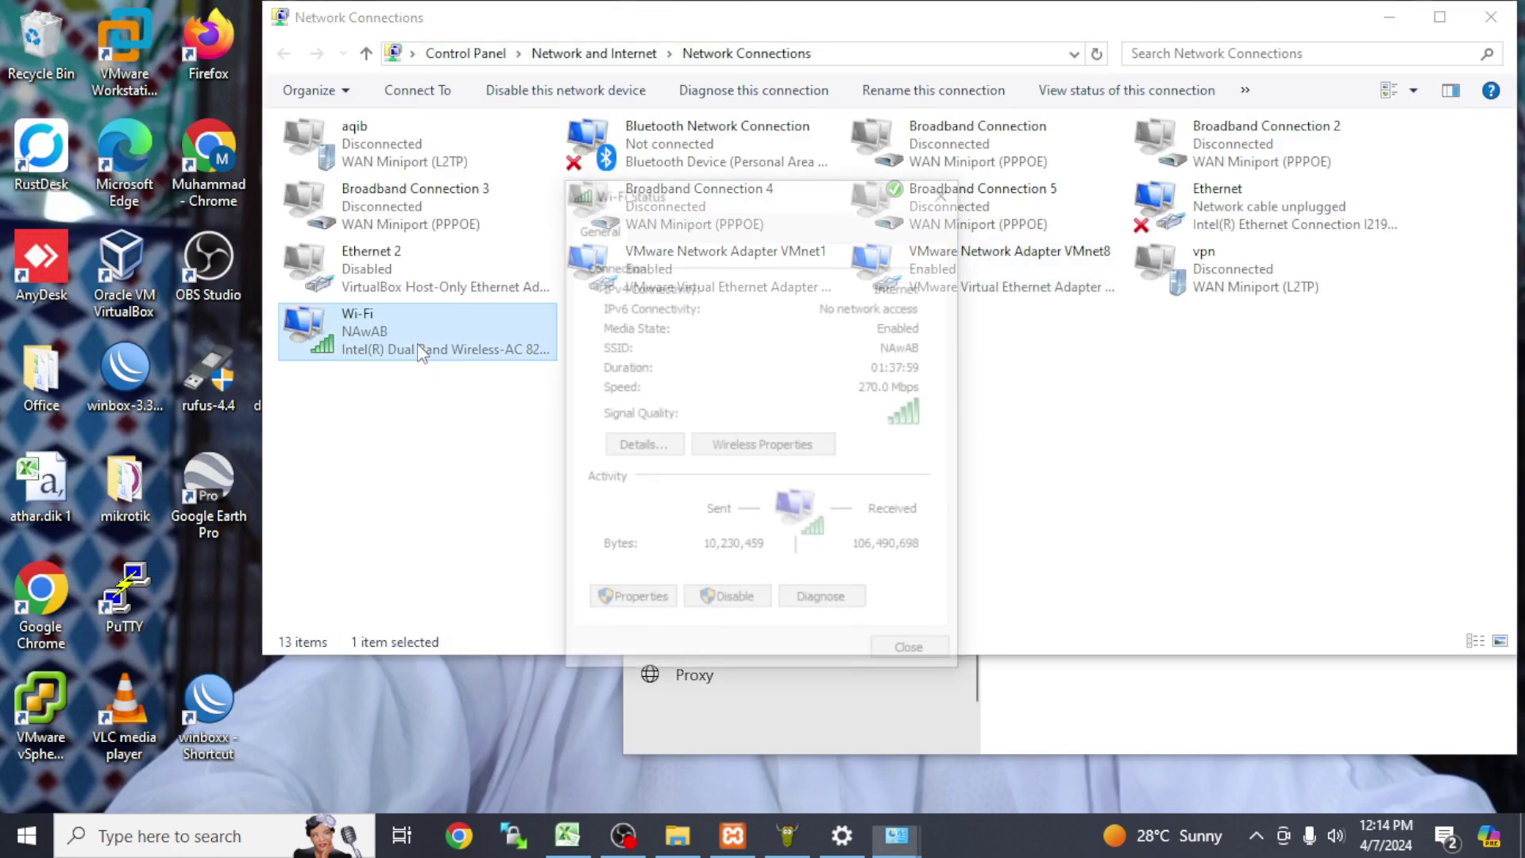
{"action": "left_click", "coordinate": [641, 445]}
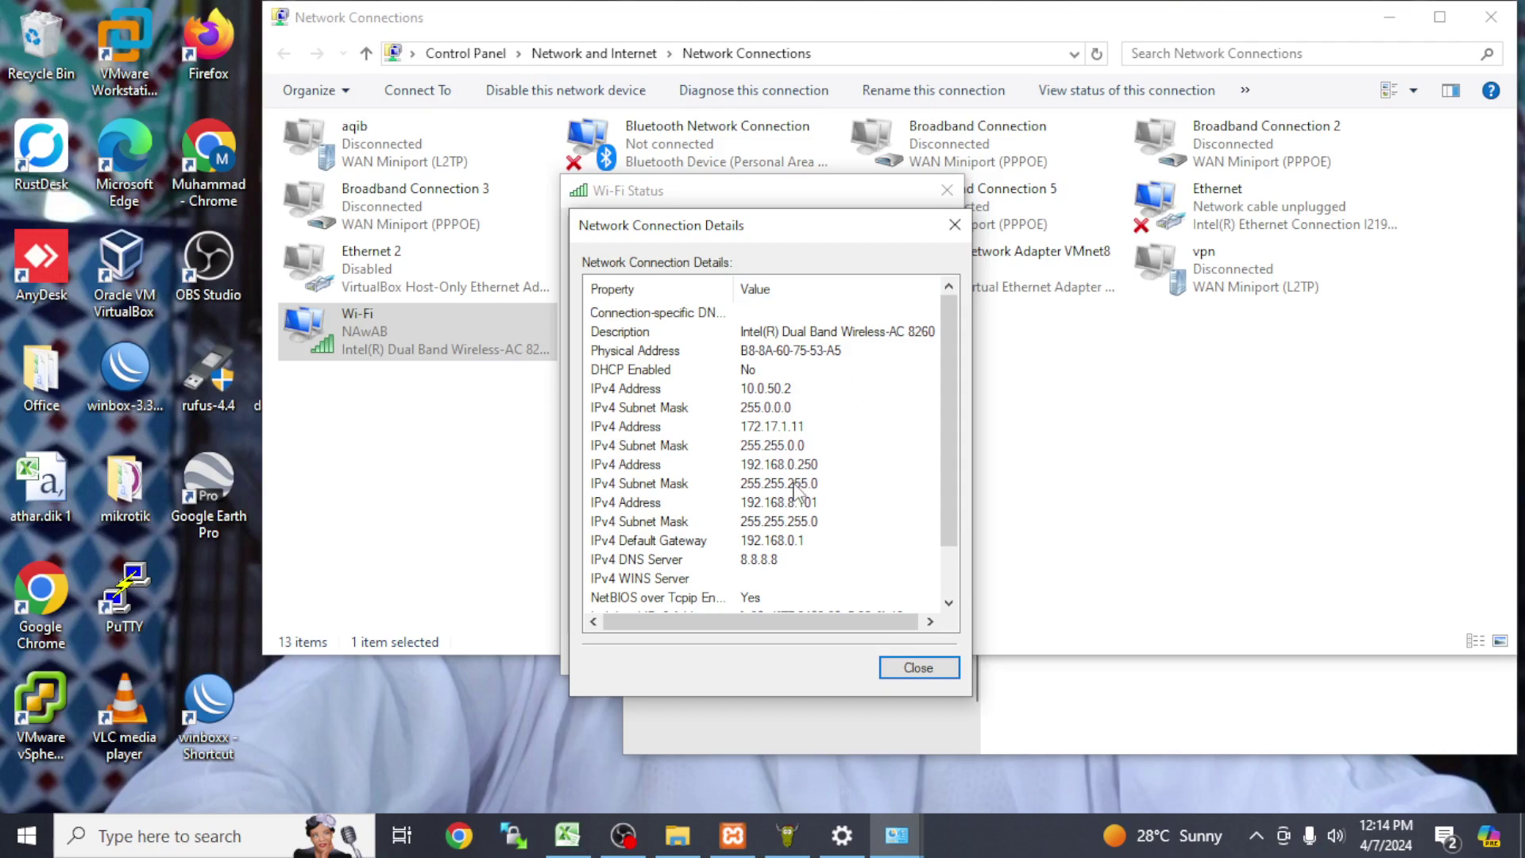
{"action": "left_click", "coordinate": [787, 542]}
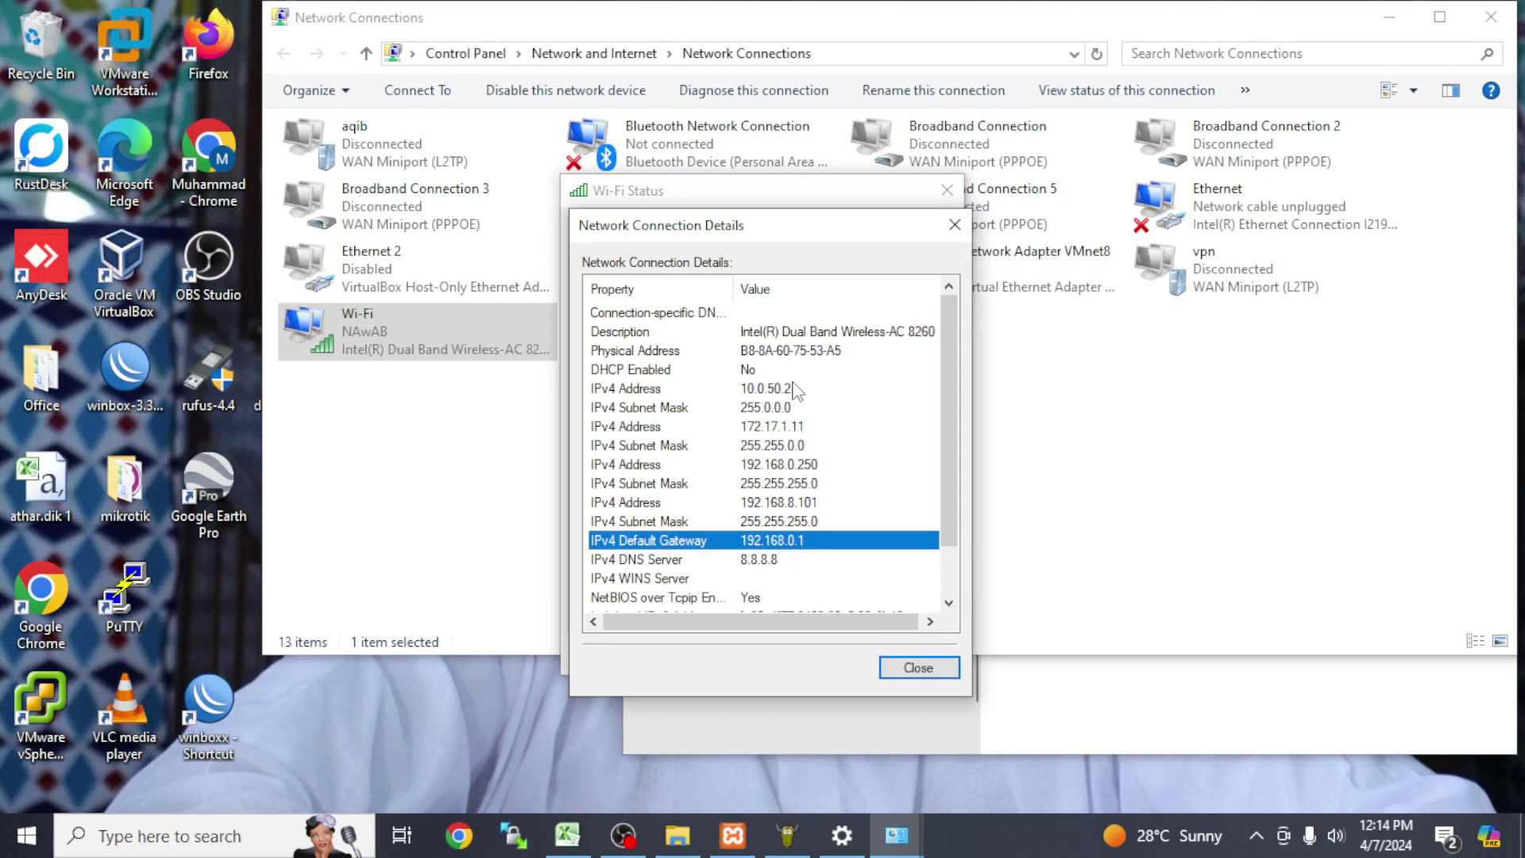
{"action": "left_click", "coordinate": [915, 667]}
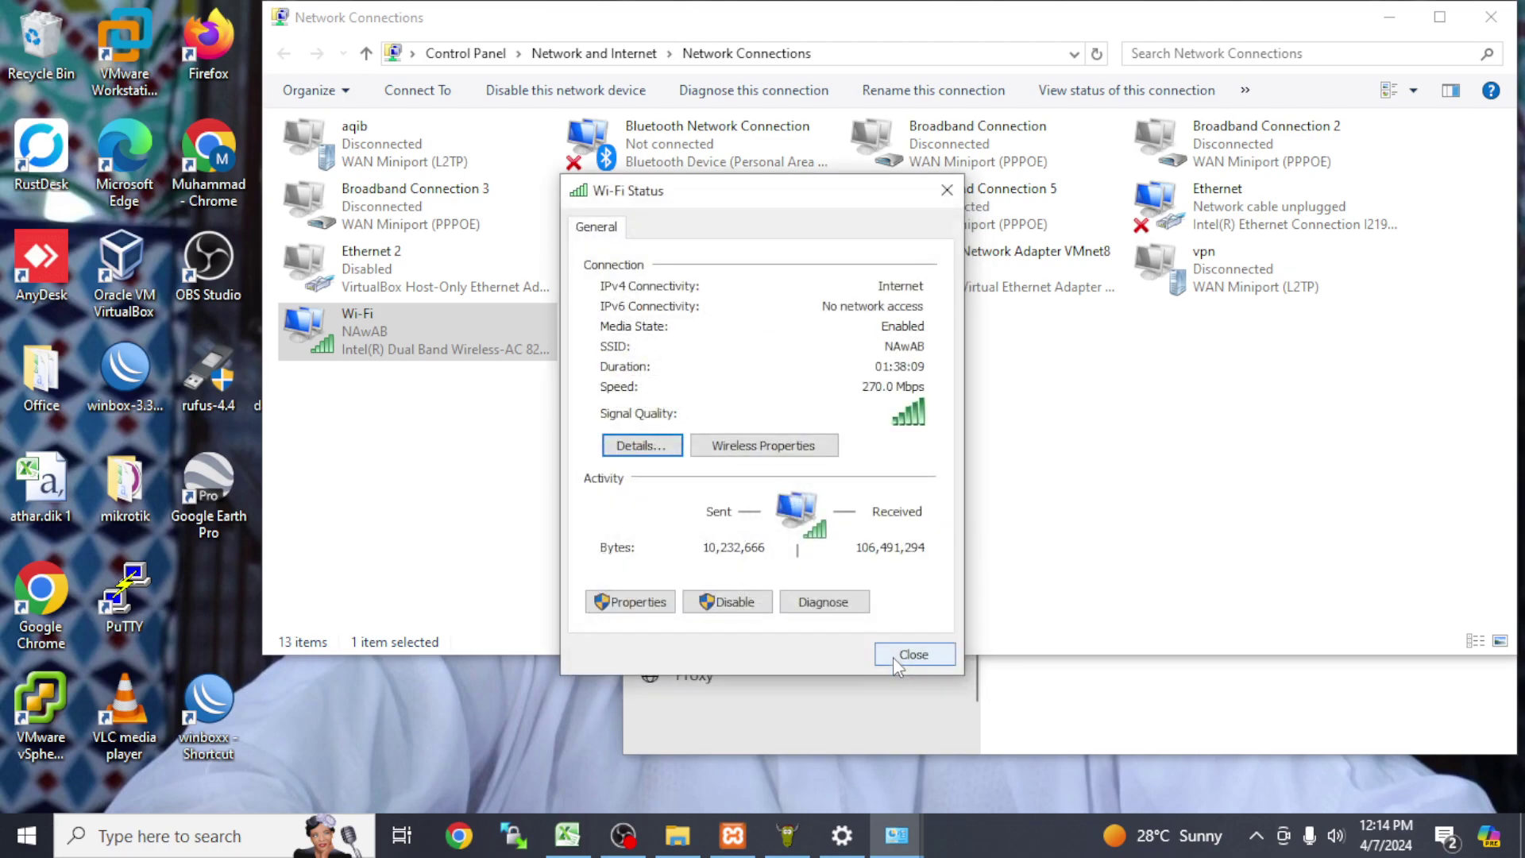
{"action": "left_click", "coordinate": [952, 184]}
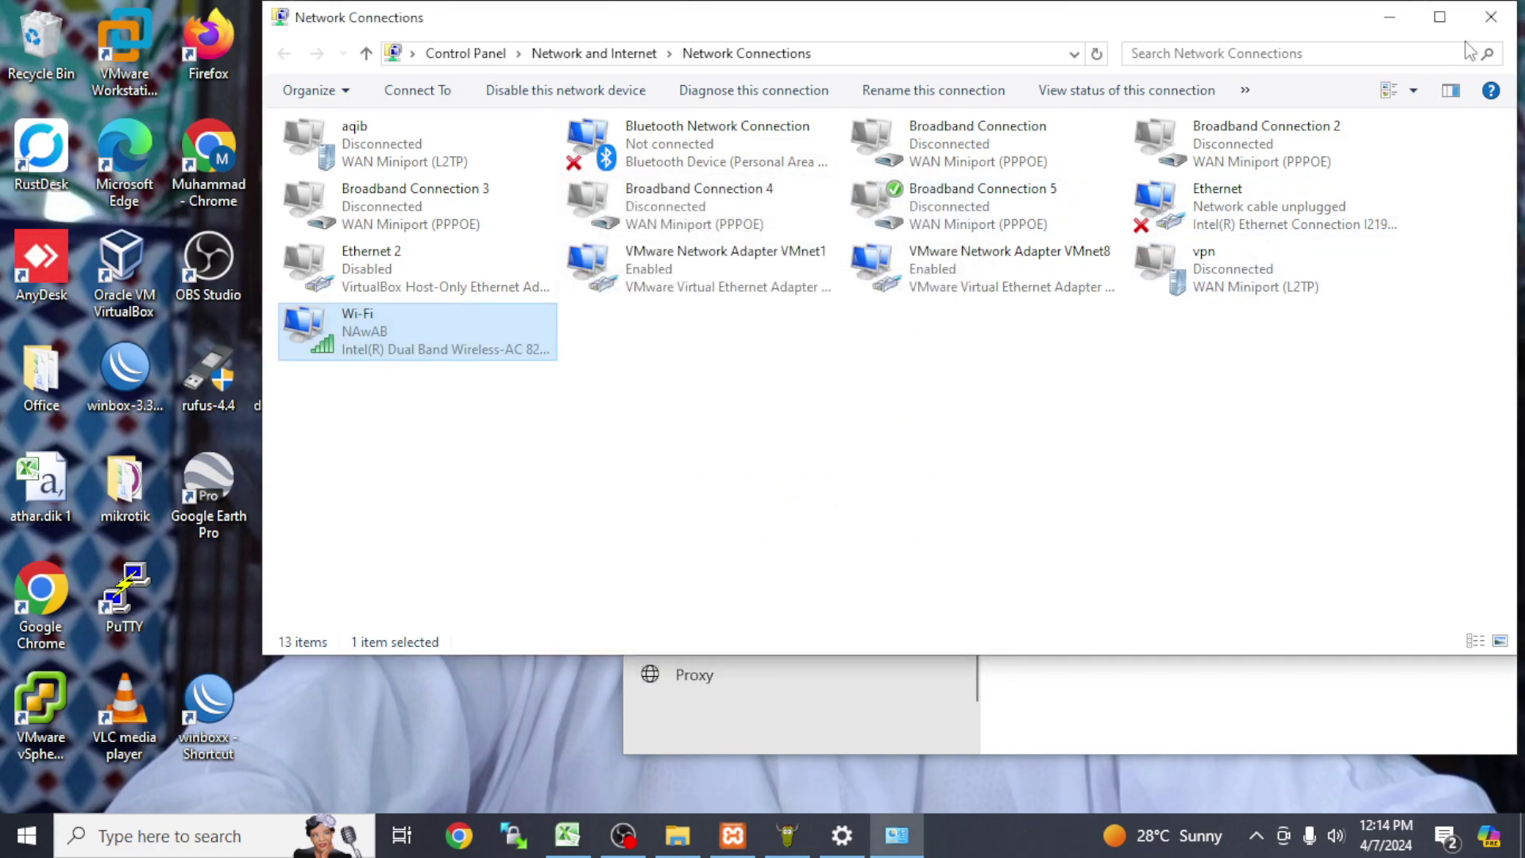
{"action": "left_click", "coordinate": [1495, 20]}
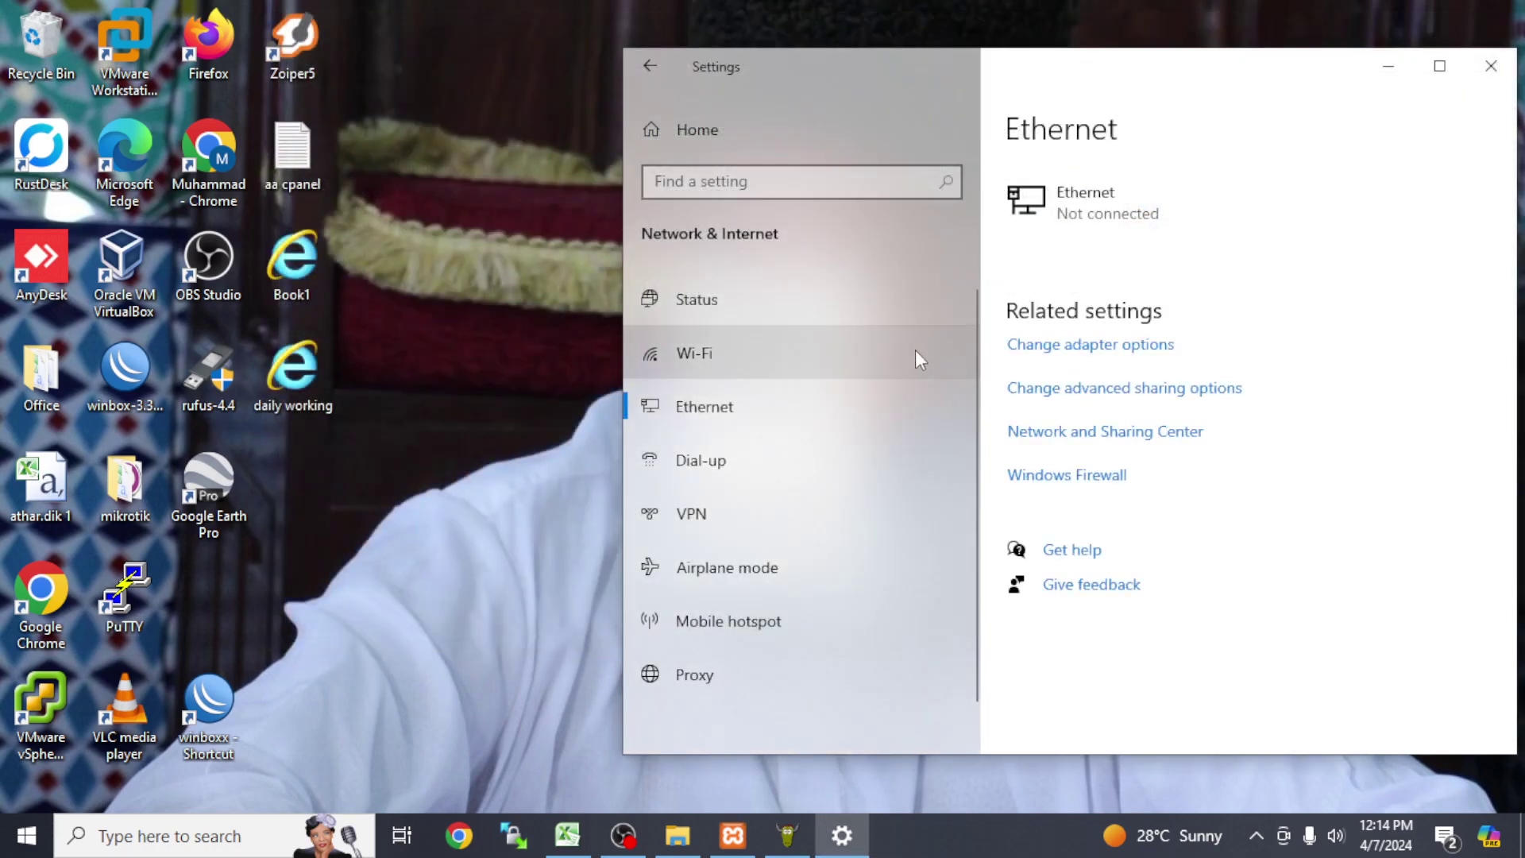
{"action": "left_click", "coordinate": [1483, 65]}
Enter 192.168.0.1 as the current workgroup/domain for Yak! and confirm an address from the available IP addresses.
{"action": "type", "text": "1"}
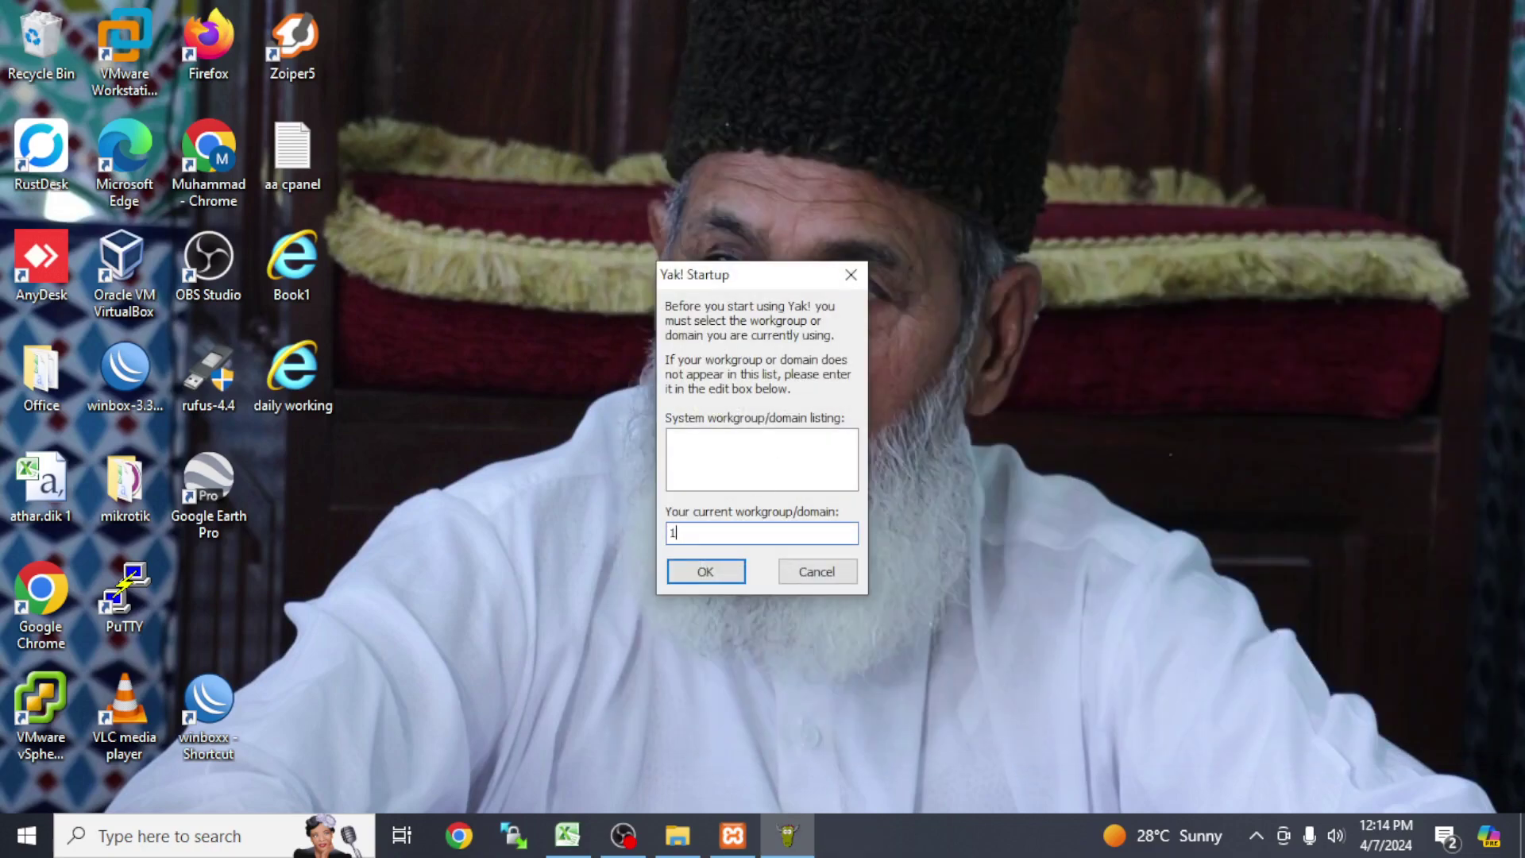
{"action": "type", "text": "92.168.0.1"}
{"action": "left_click", "coordinate": [723, 565]}
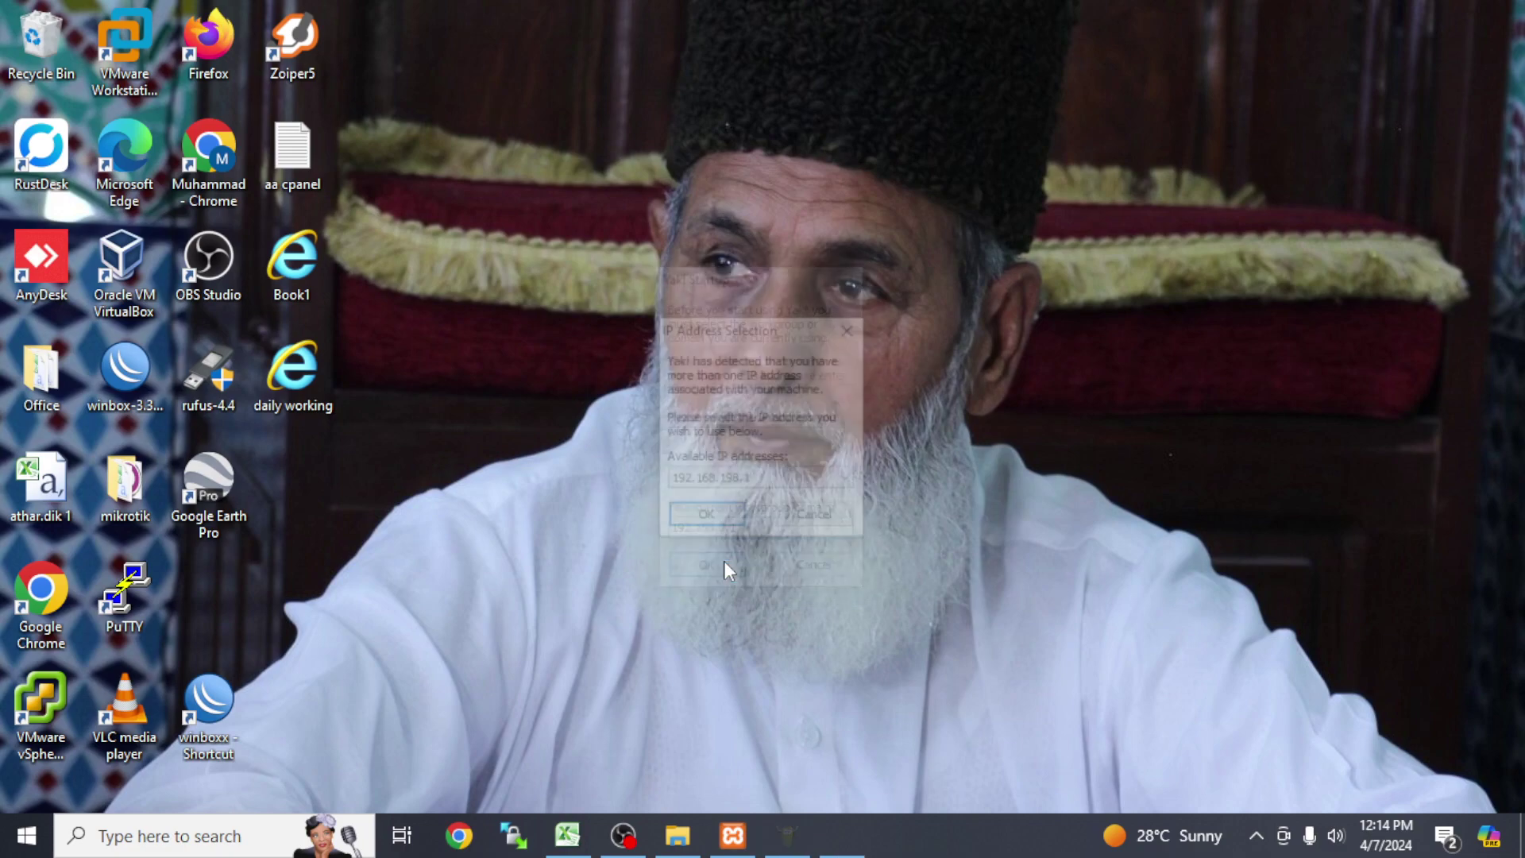
{"action": "left_click", "coordinate": [740, 481]}
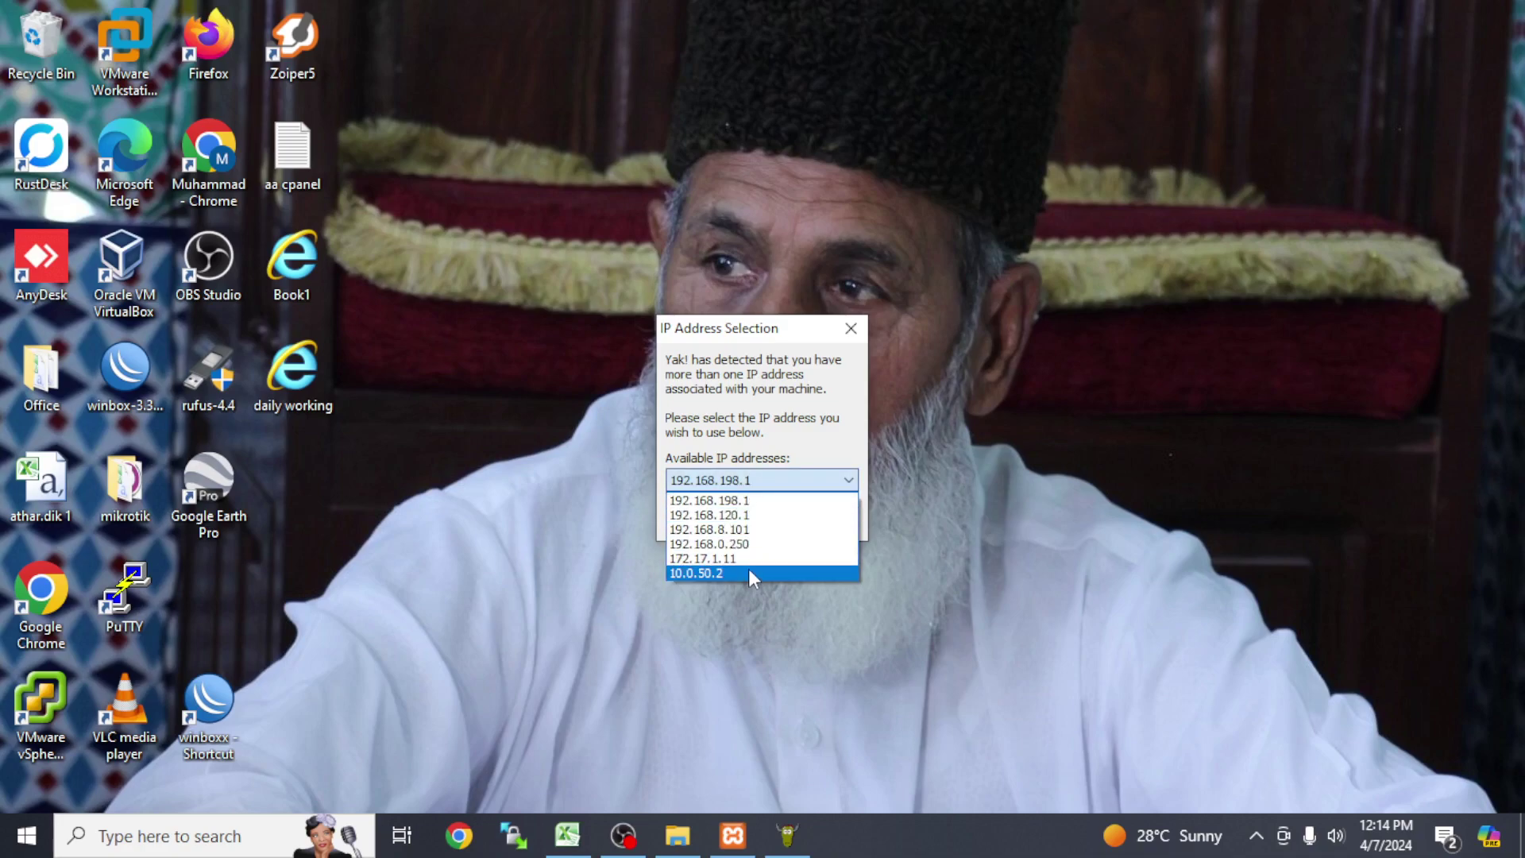
{"action": "left_click", "coordinate": [763, 545]}
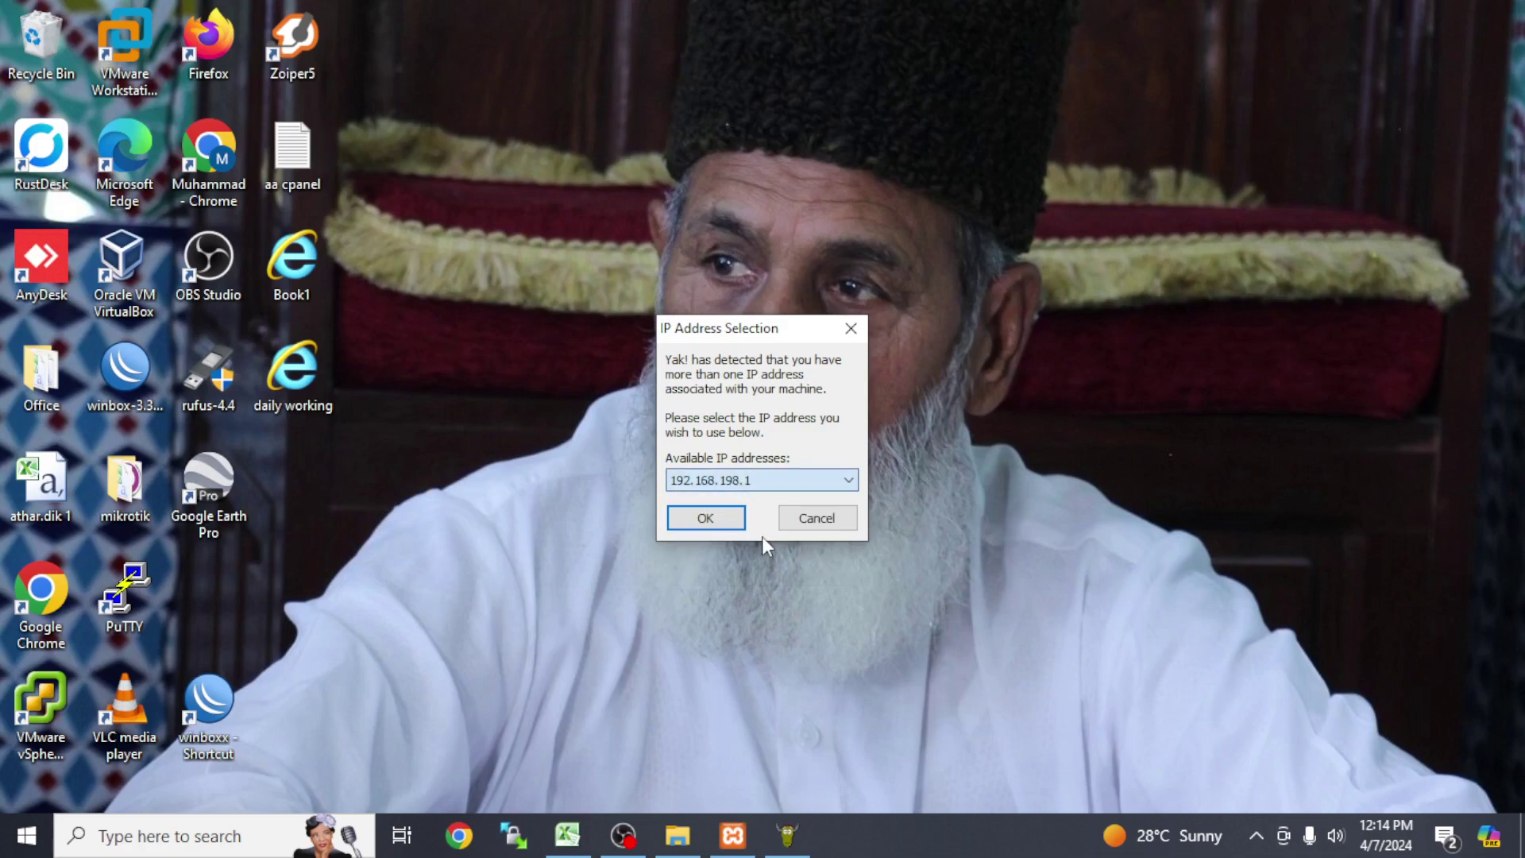
{"action": "left_click", "coordinate": [745, 517]}
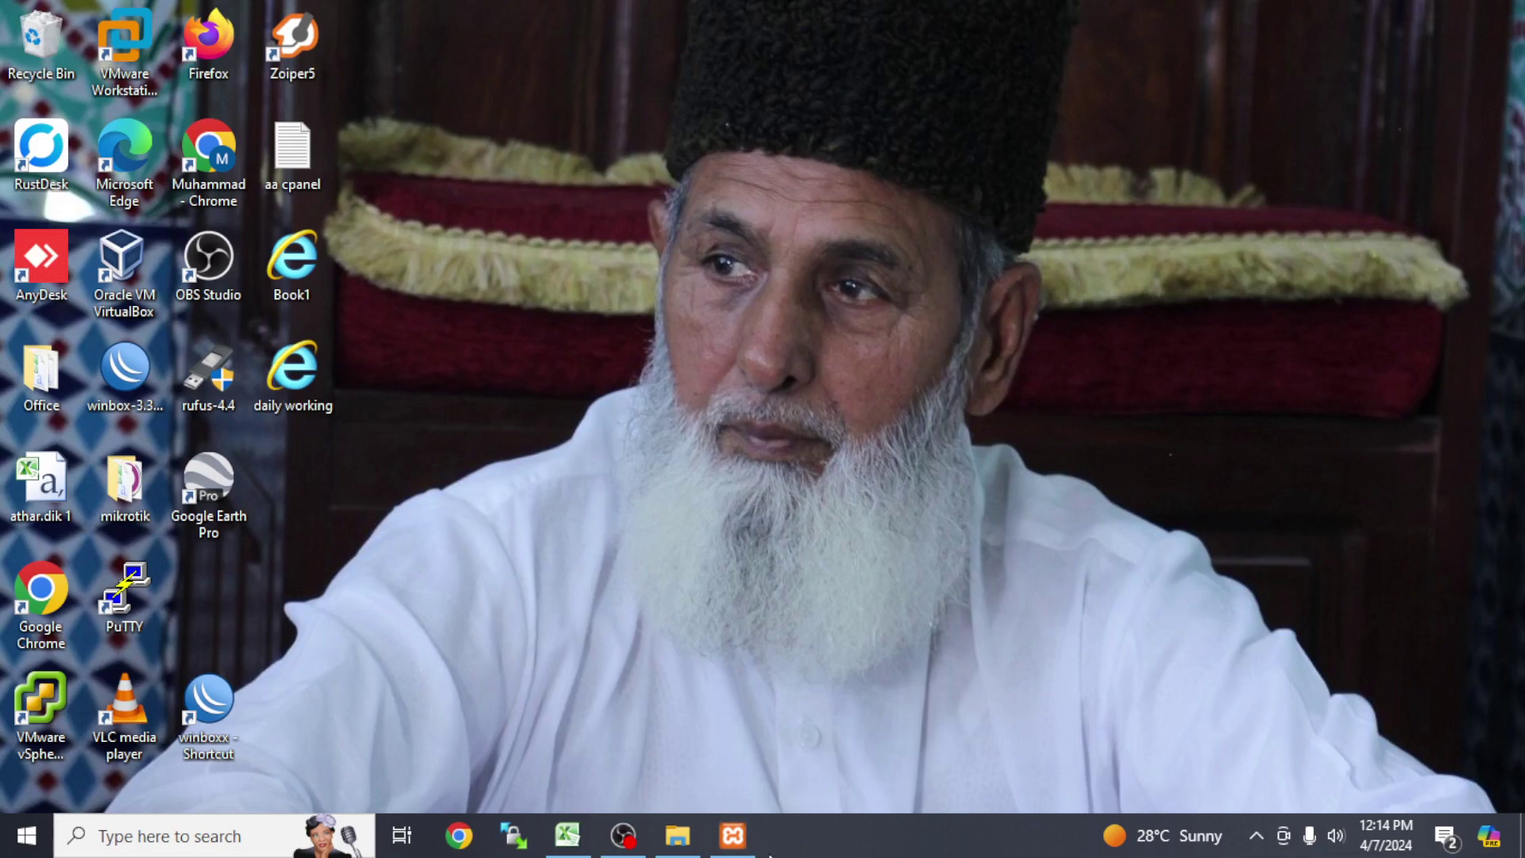
Try to open Yak! through a Windows search and from the recently added apps.
{"action": "key", "text": "super"}
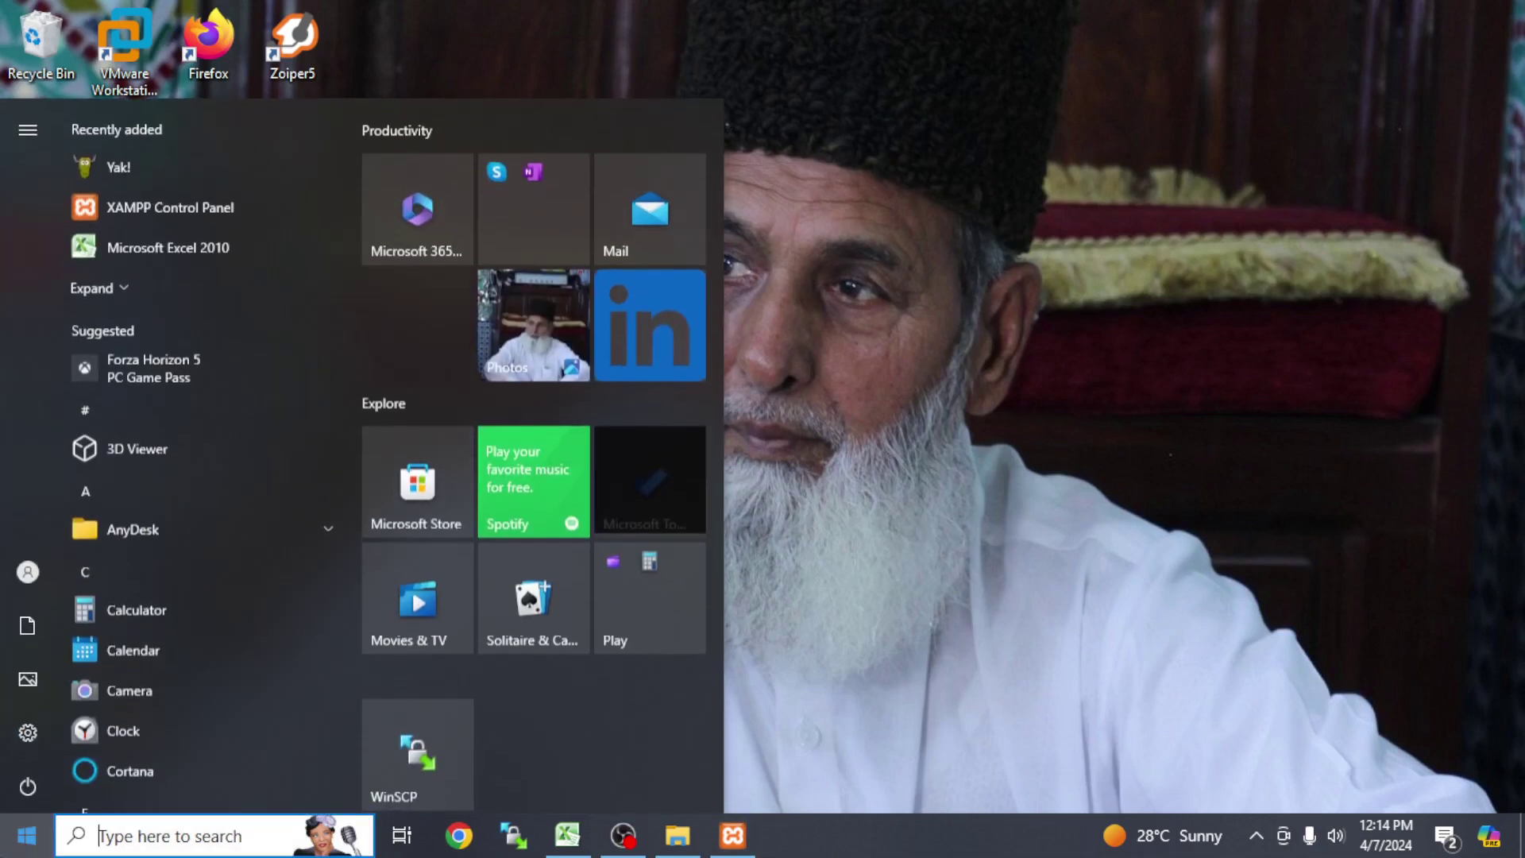
{"action": "type", "text": "yak"}
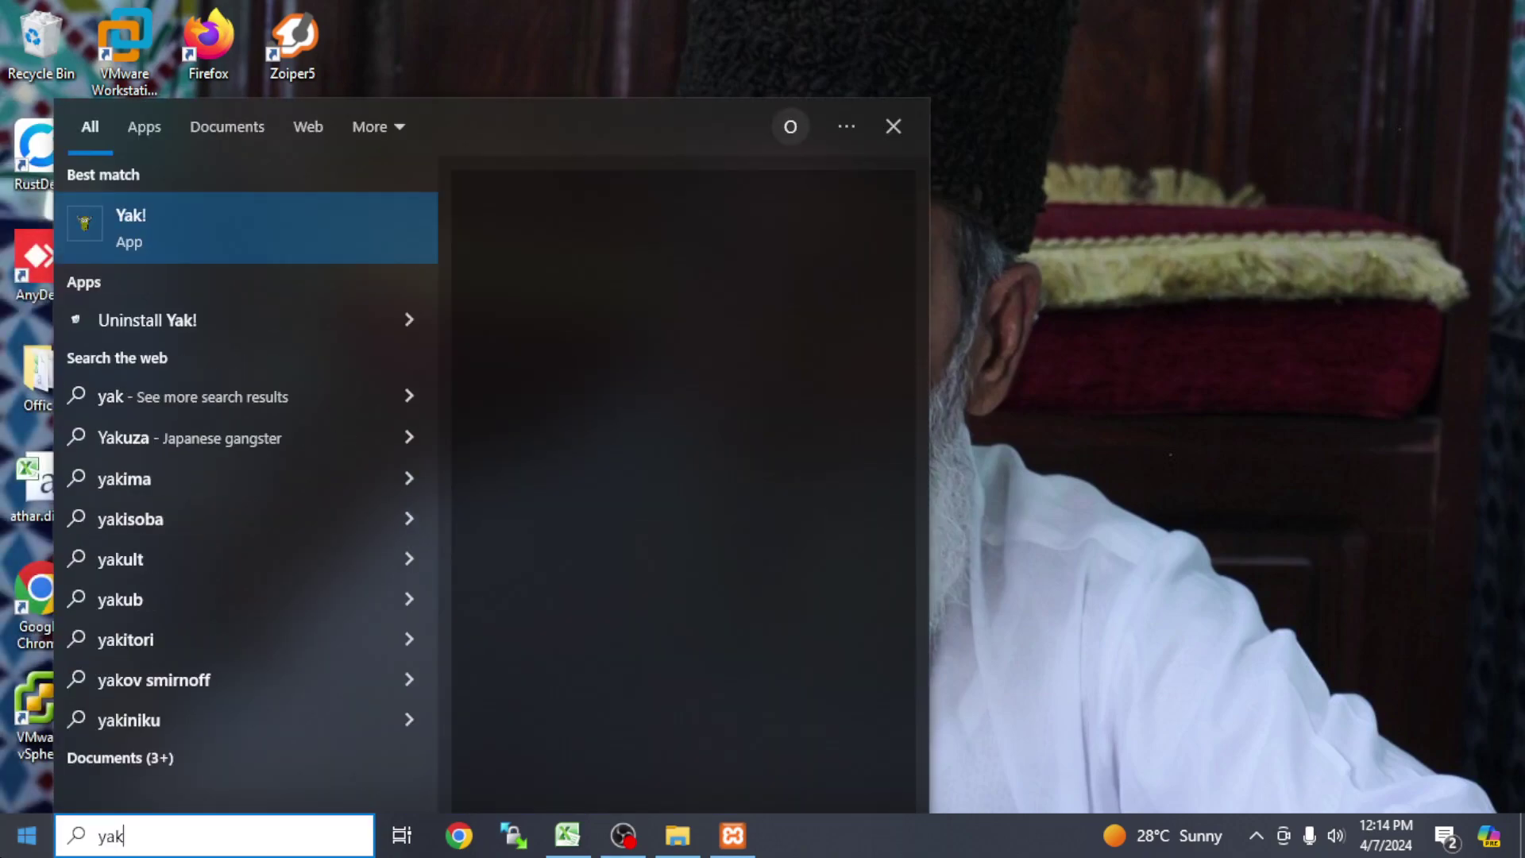
{"action": "left_click", "coordinate": [527, 400]}
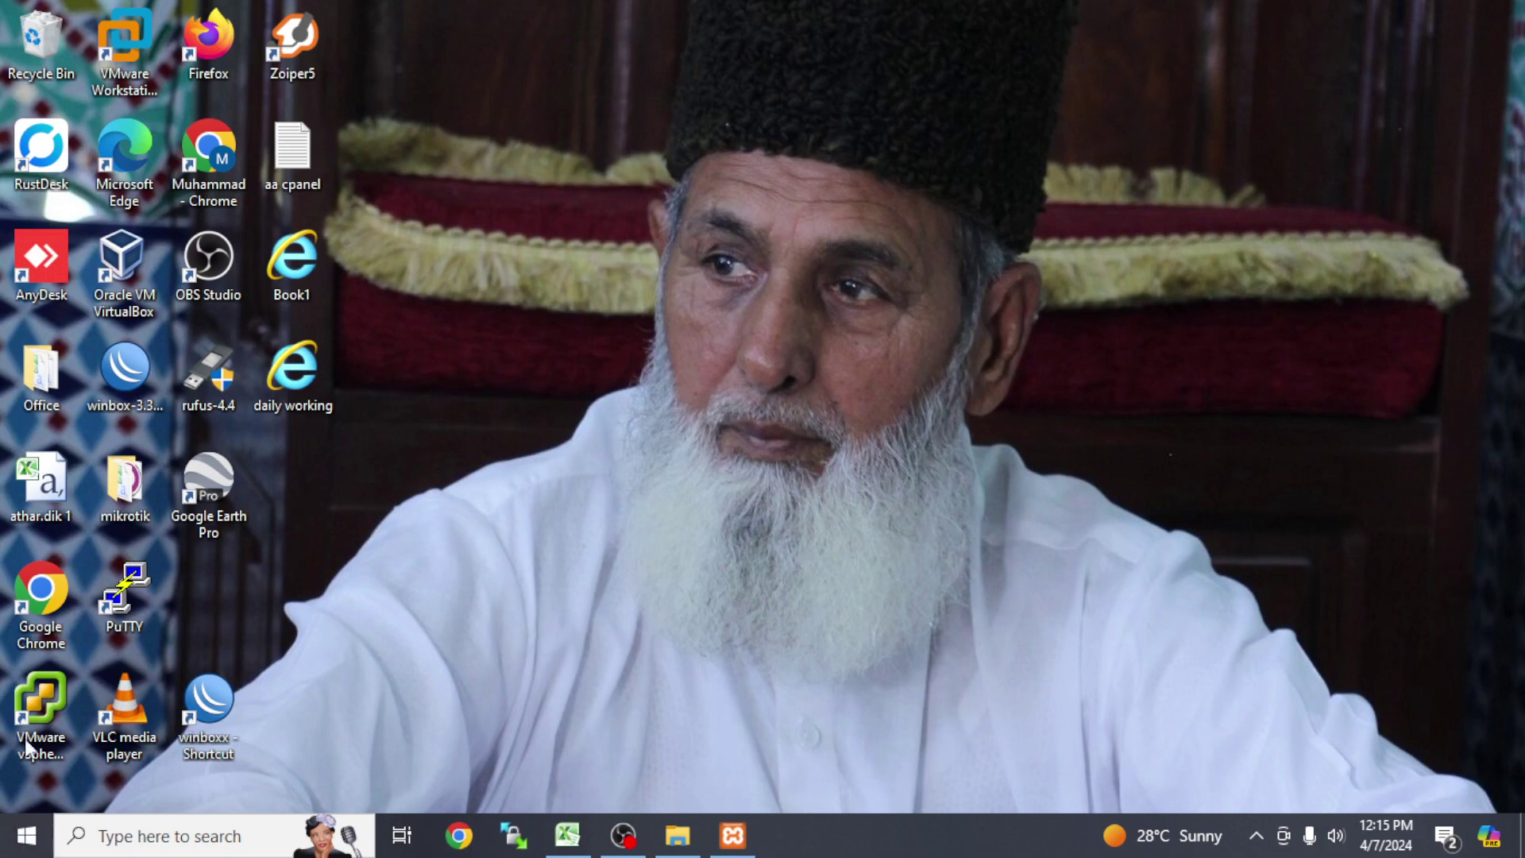
{"action": "left_click", "coordinate": [27, 836]}
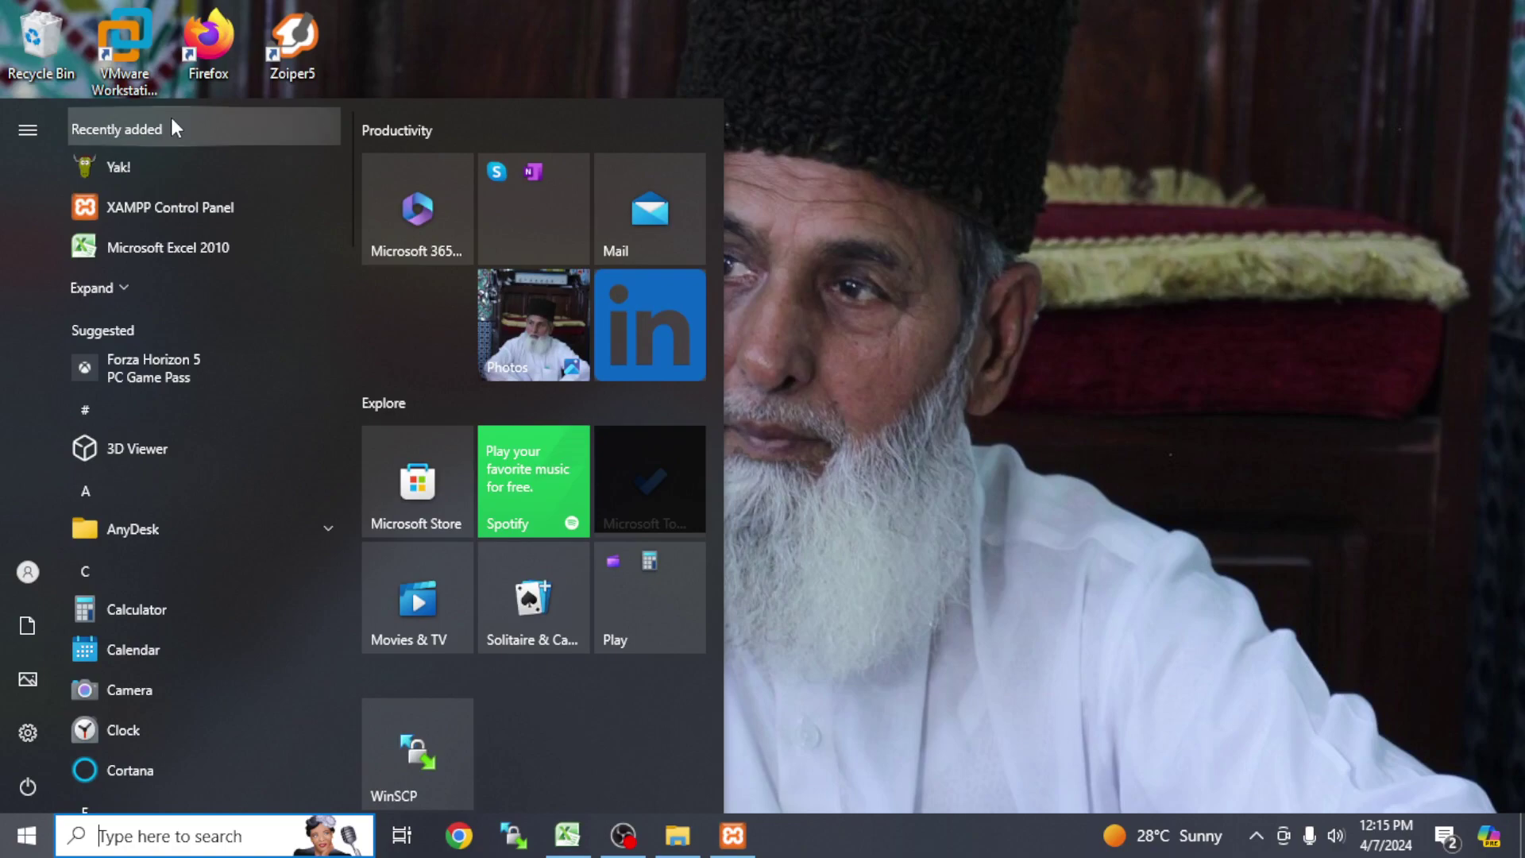
{"action": "left_click", "coordinate": [145, 169]}
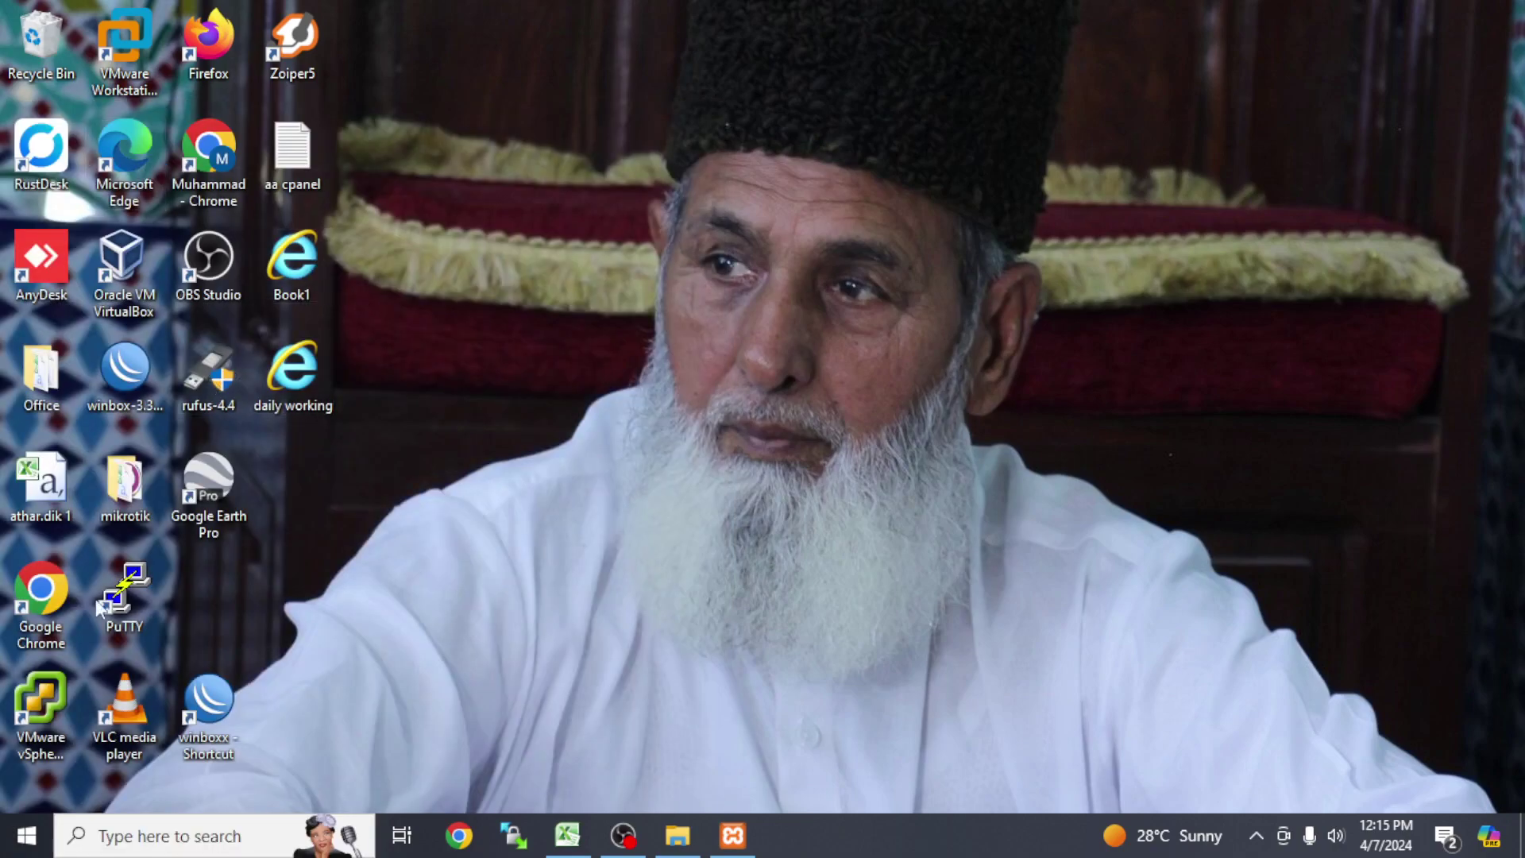
Run Yak! as administrator from its entry among the recently added apps.
{"action": "left_click", "coordinate": [27, 835]}
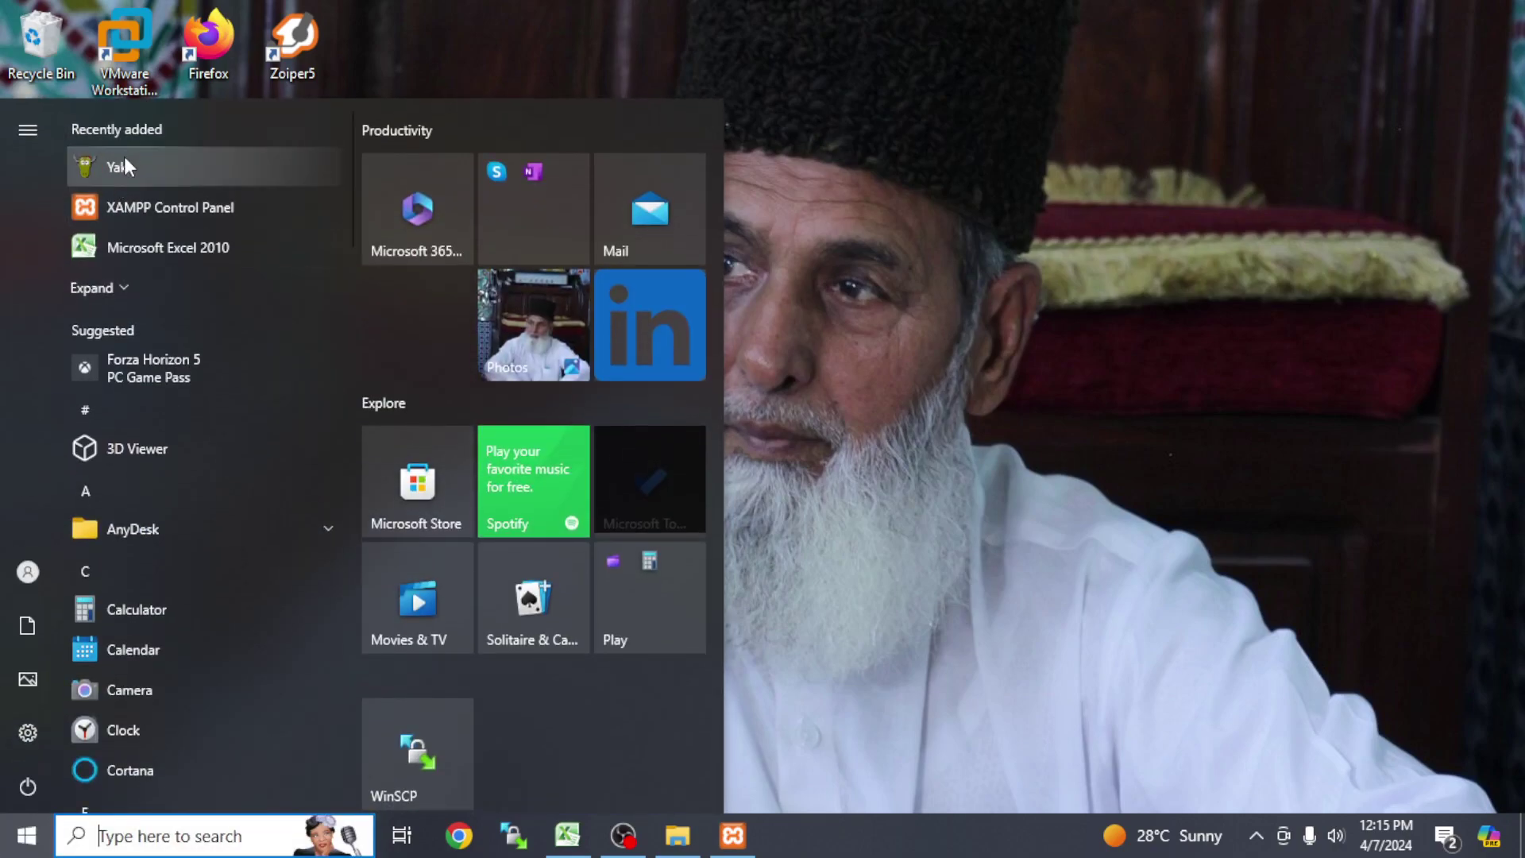
{"action": "right_click", "coordinate": [141, 157]}
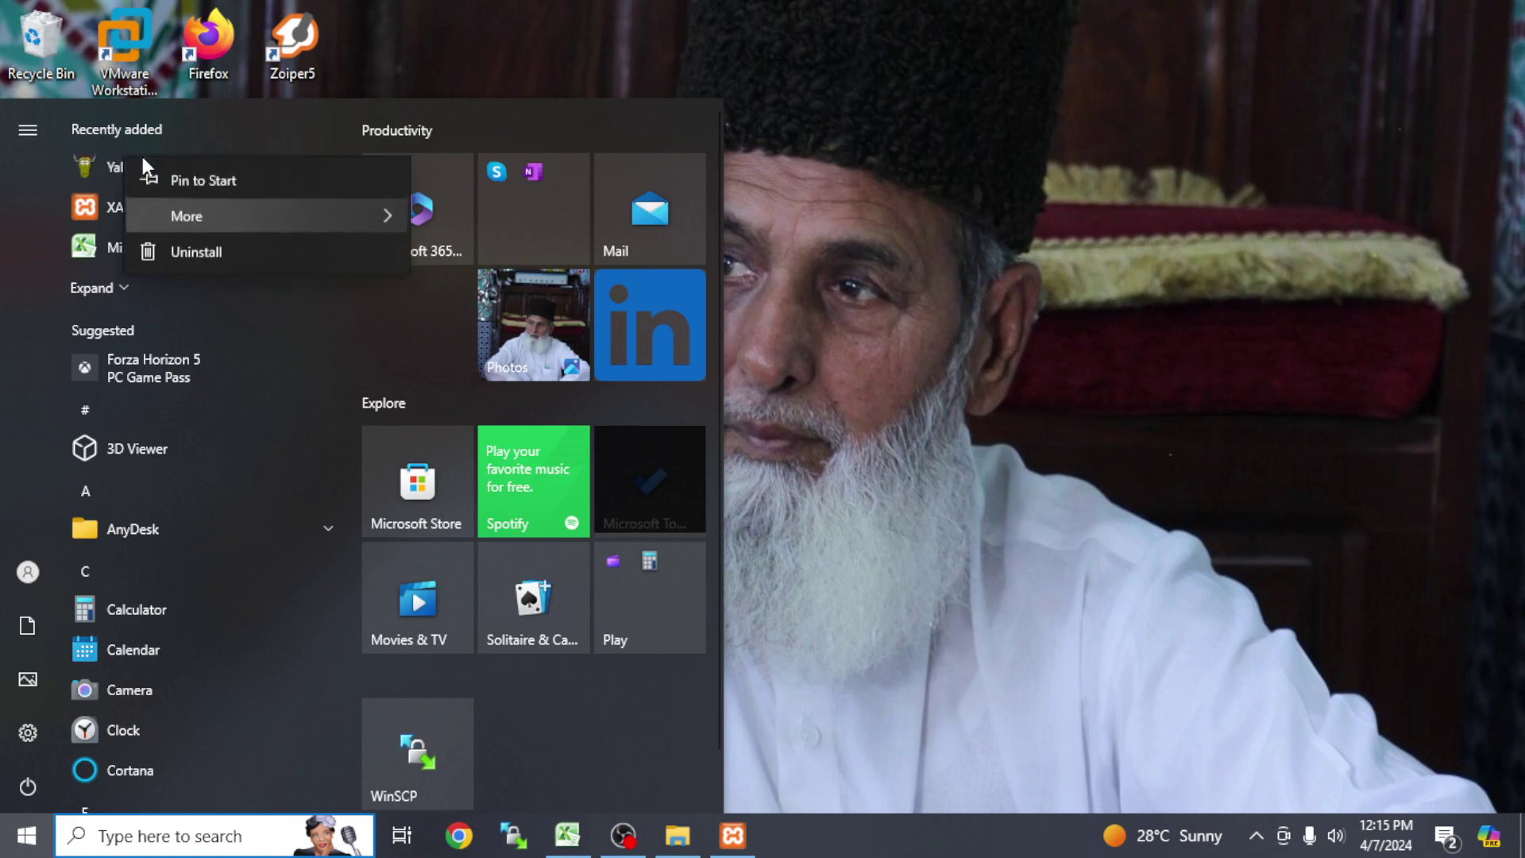
{"action": "left_click", "coordinate": [479, 260]}
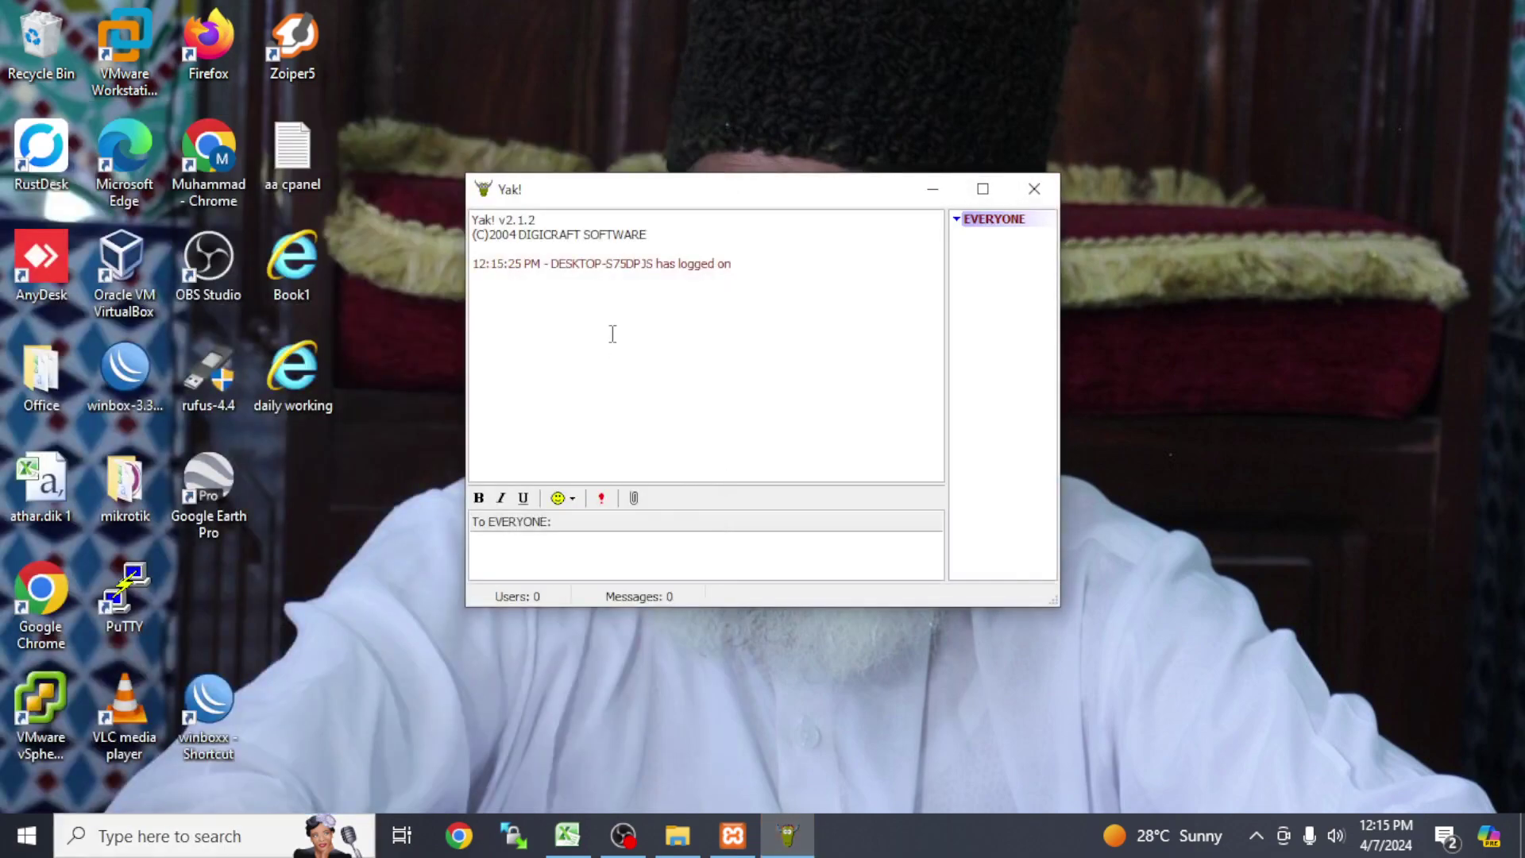
Write the message "hhj" to EVERYONE and attach the Installer-Win-64 archive from the Downloads folder.
{"action": "left_click", "coordinate": [537, 549]}
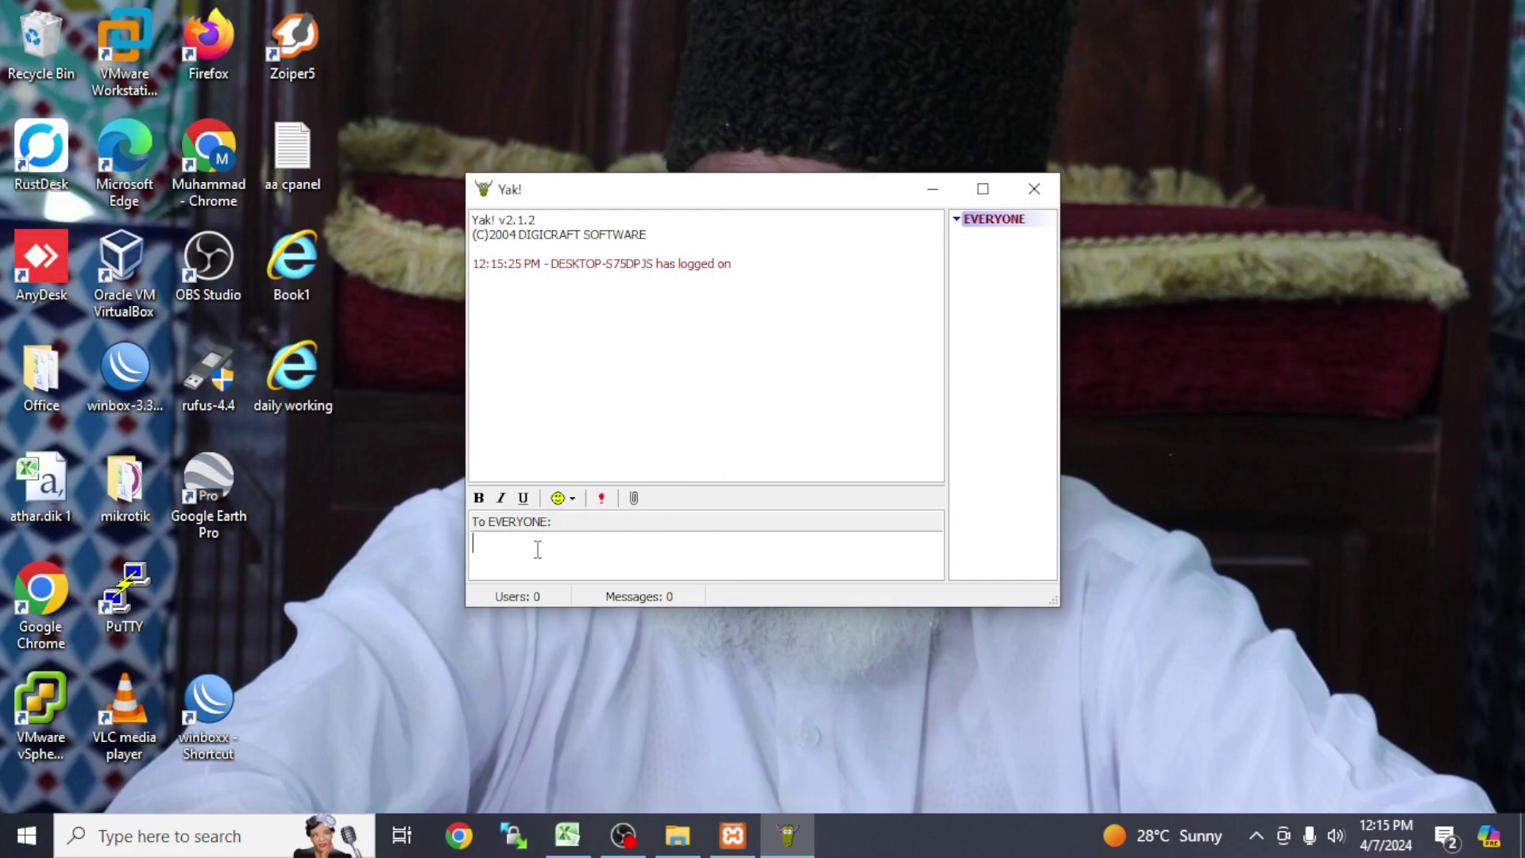
{"action": "left_click", "coordinate": [957, 219]}
{"action": "type", "text": "hhj"}
{"action": "left_click", "coordinate": [633, 498]}
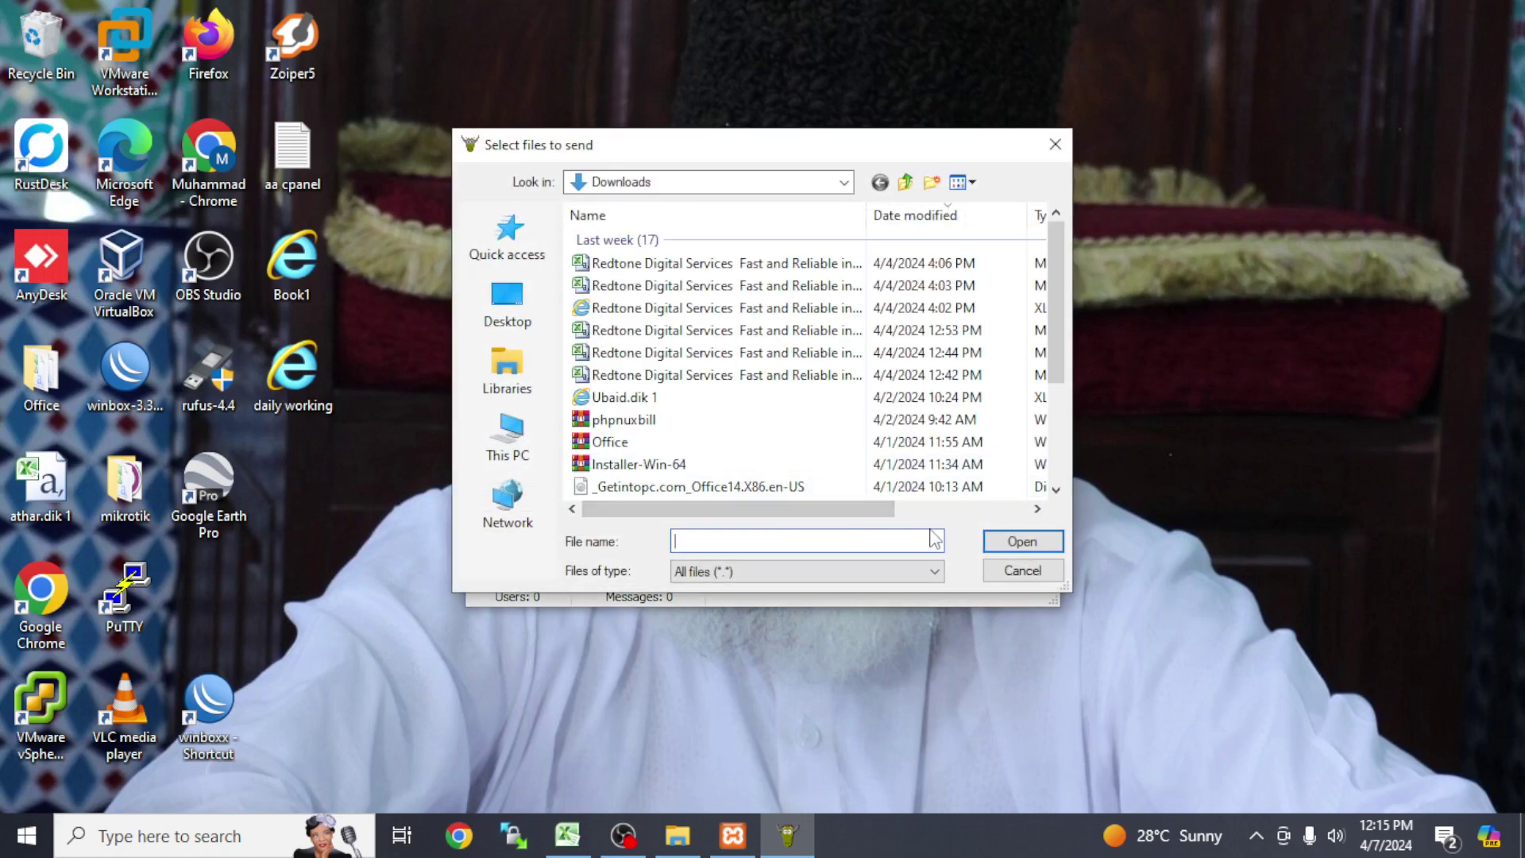
{"action": "left_click", "coordinate": [698, 465]}
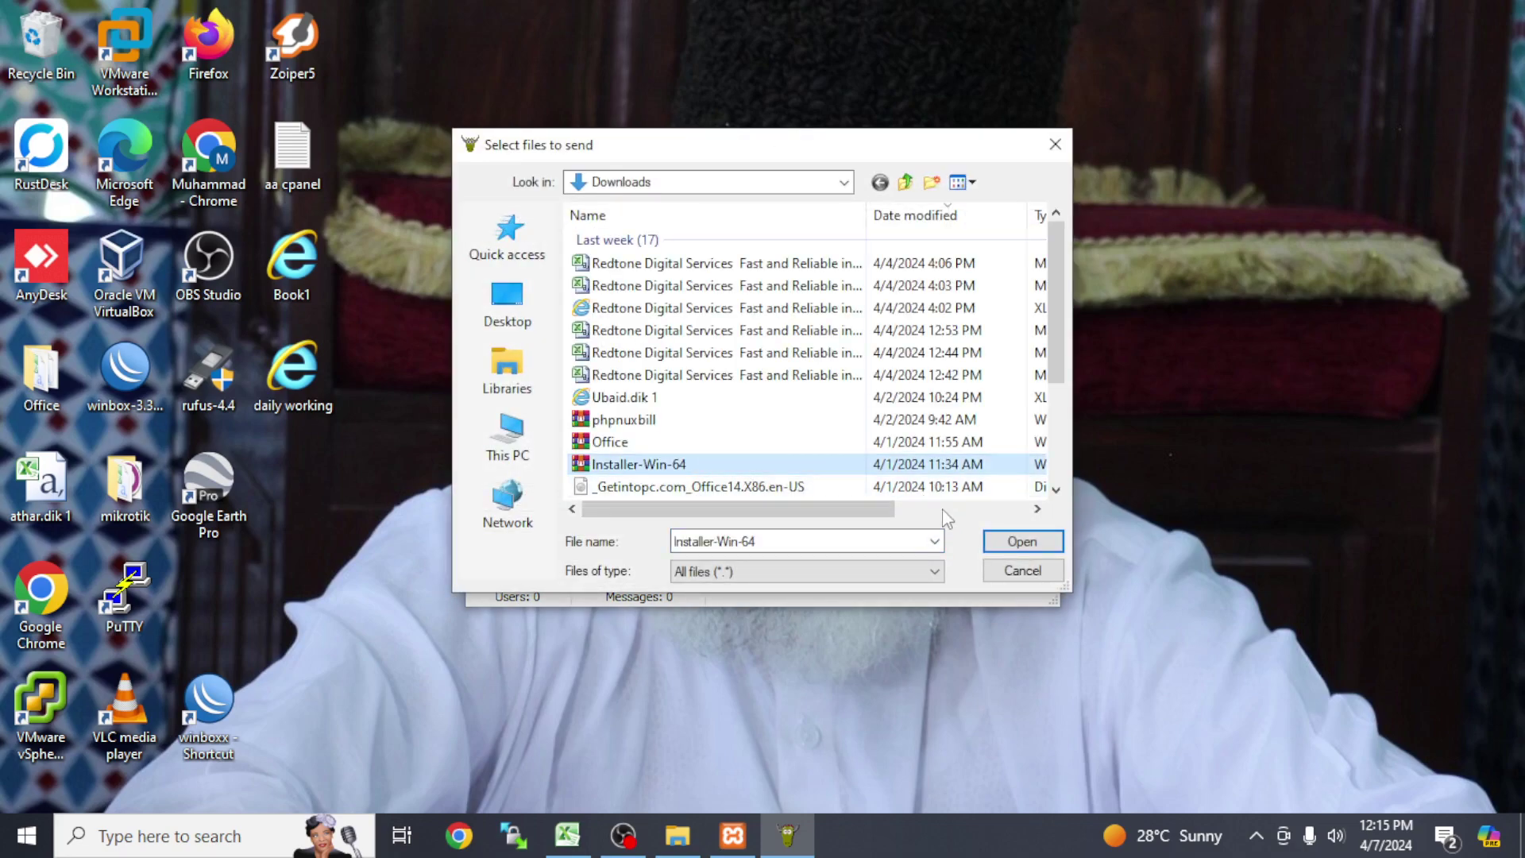
{"action": "left_click", "coordinate": [1022, 542]}
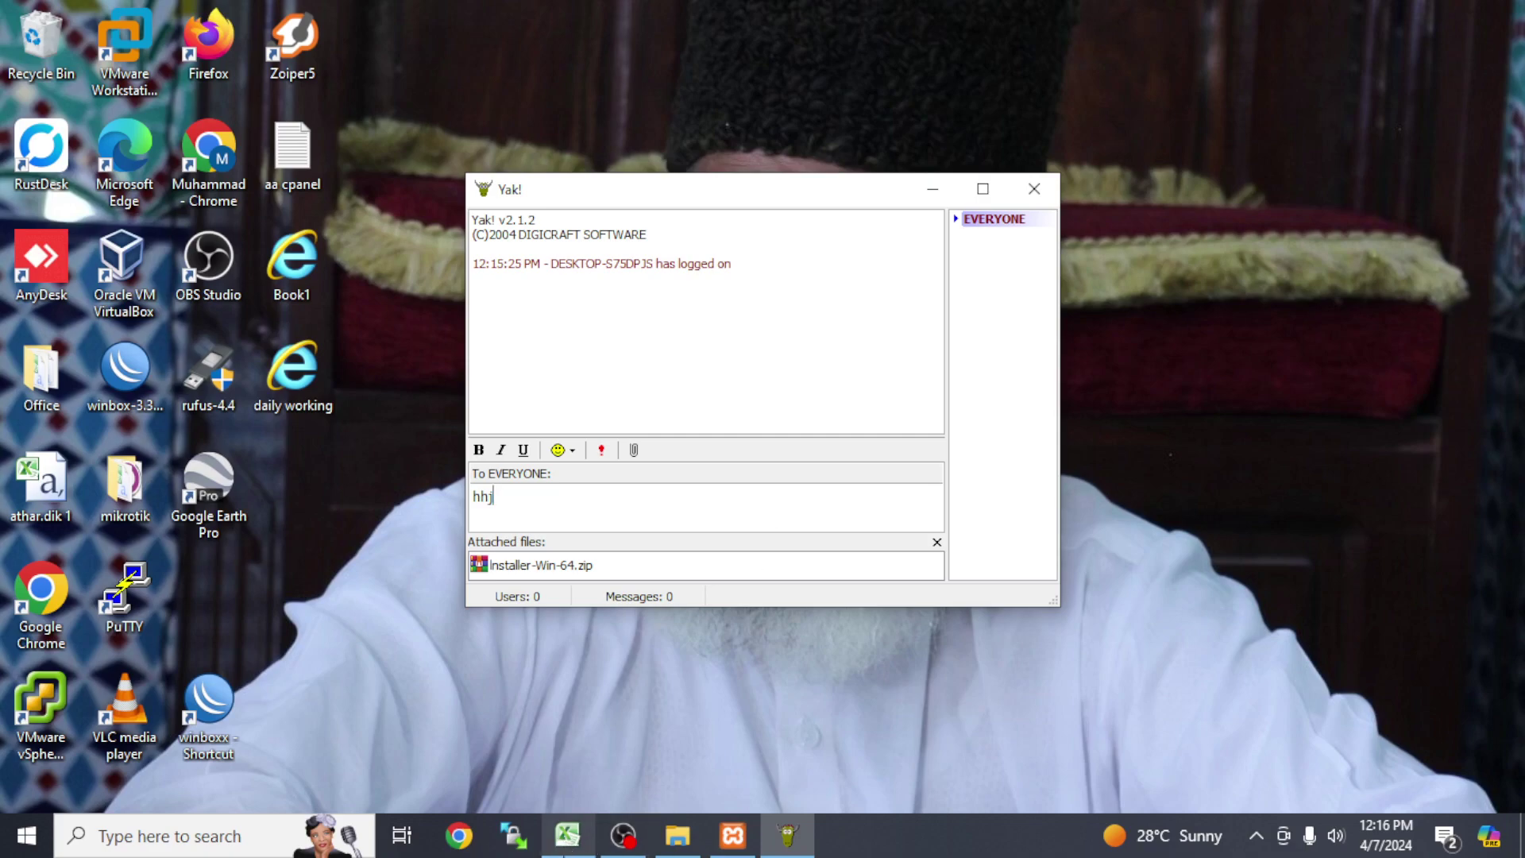
{"action": "mouse_move", "coordinate": [560, 845]}
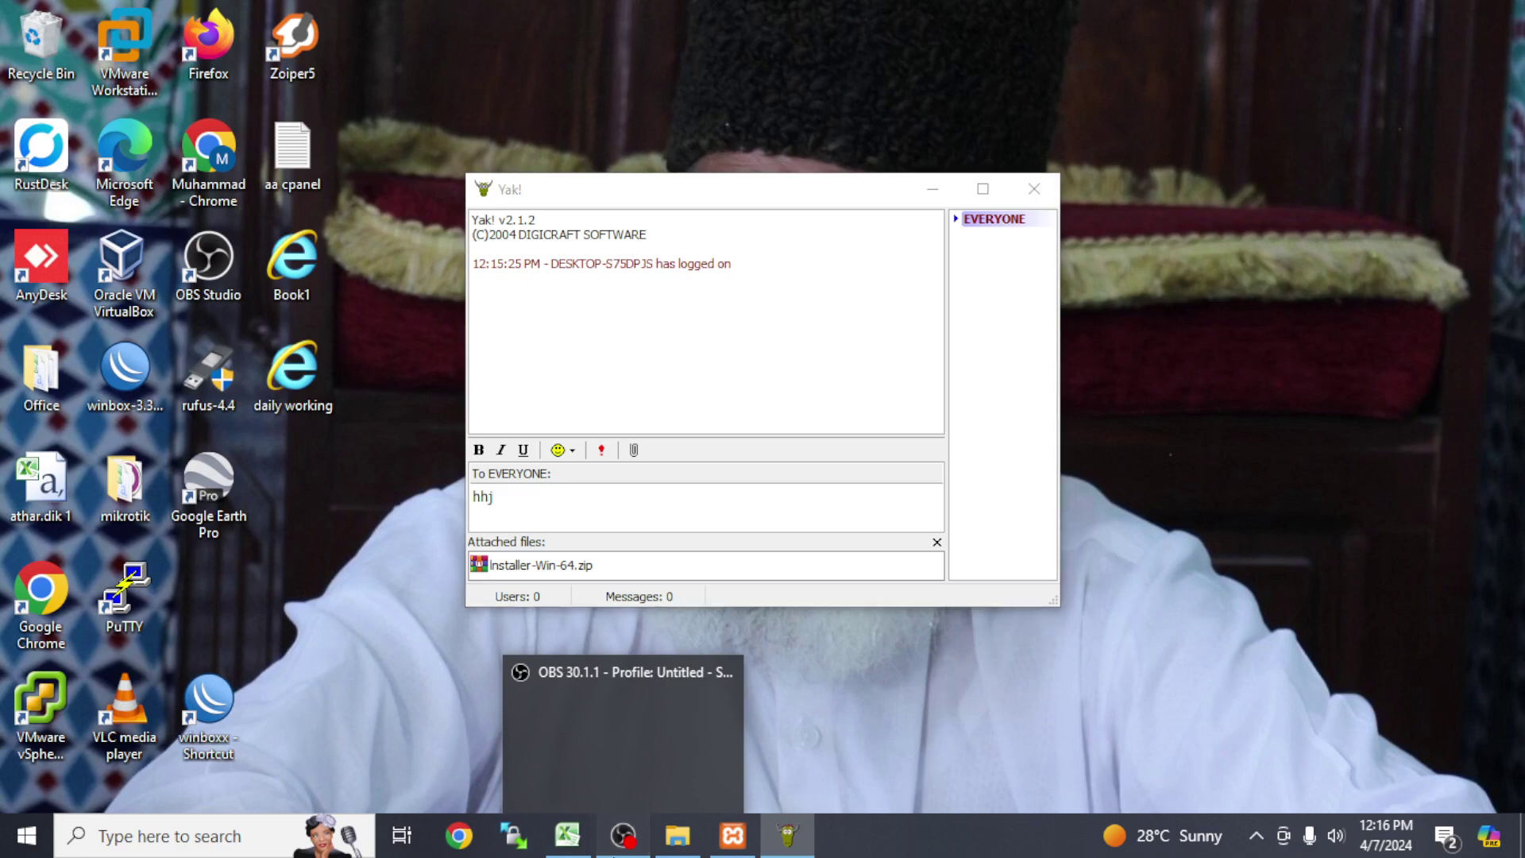
{"action": "left_click", "coordinate": [613, 854]}
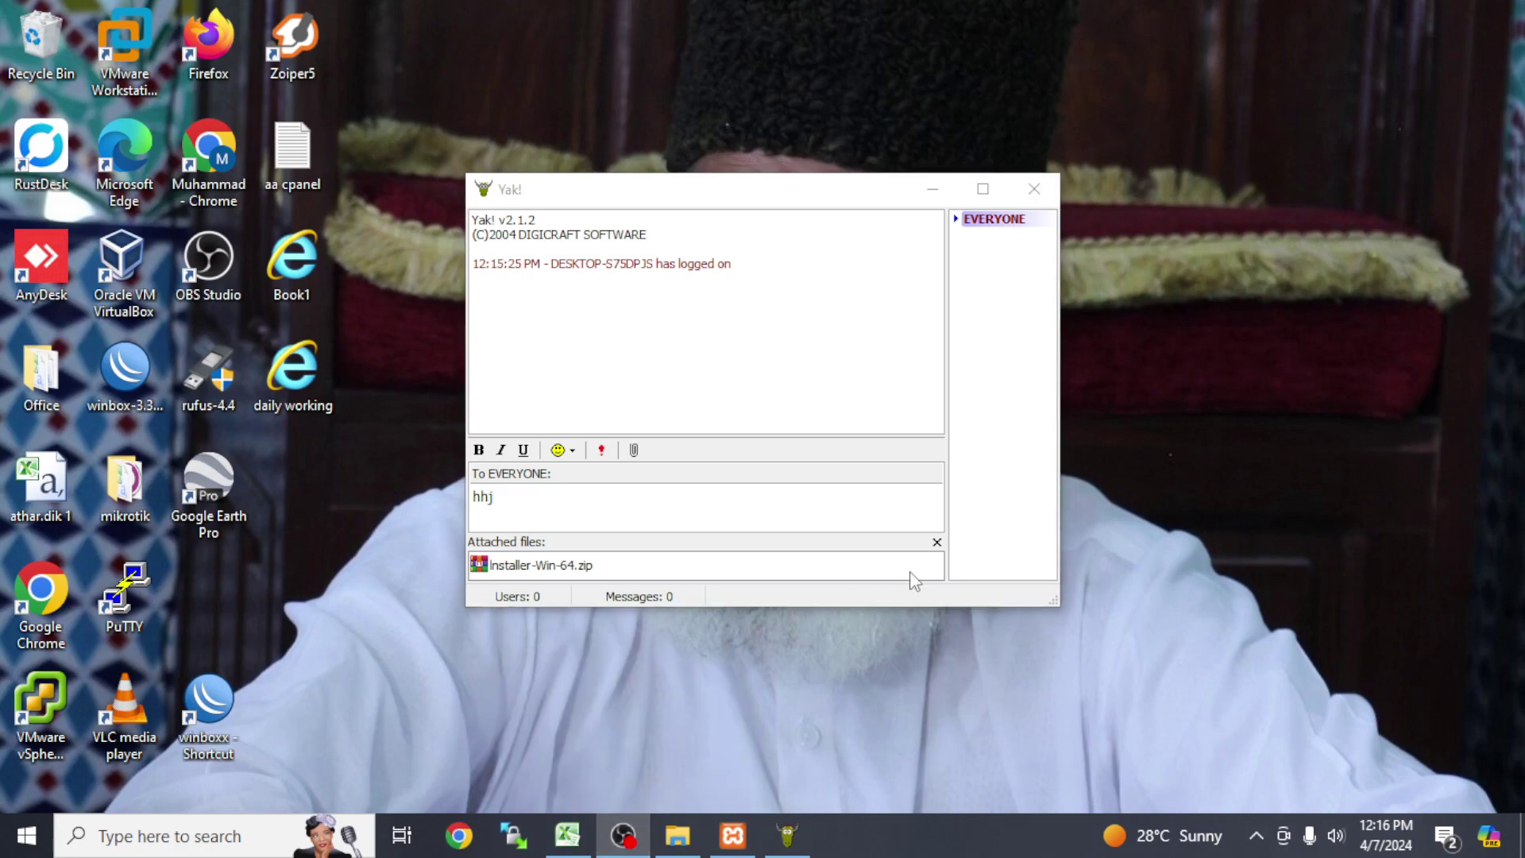